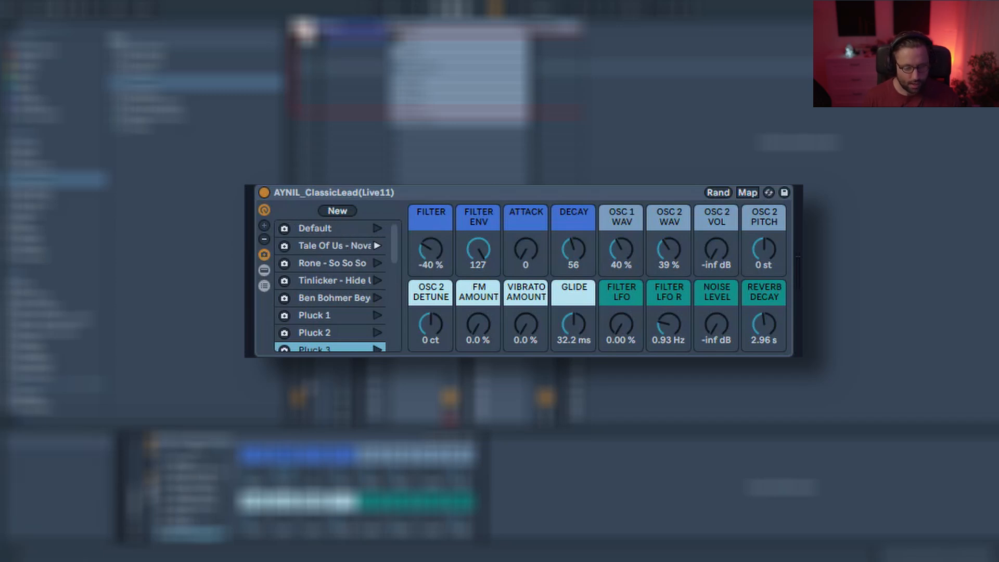
# Recall the 'Rone - So So So' macro variation during playback and set its Filter macro to -53 %.
pyautogui.click(439, 8)
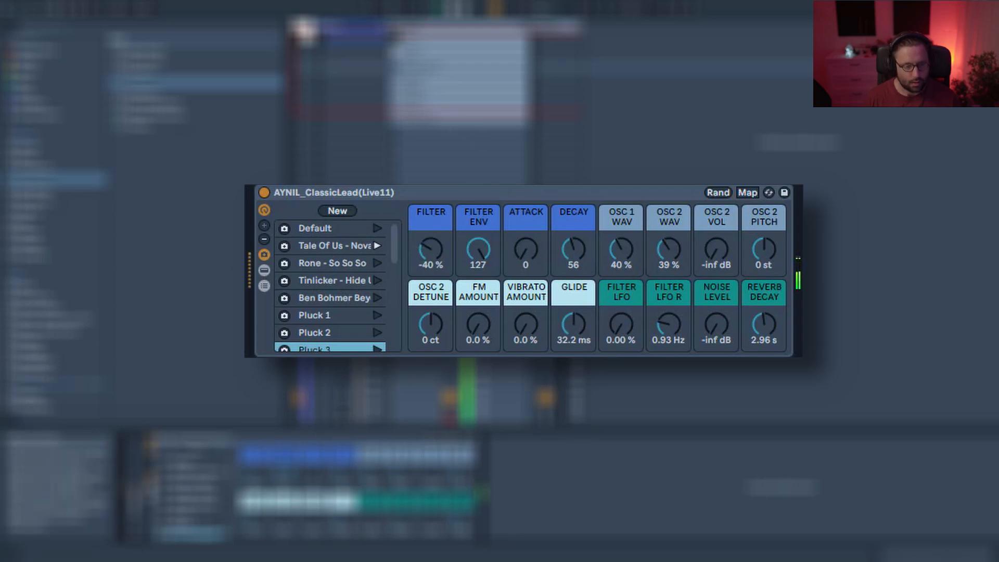
pyautogui.click(378, 263)
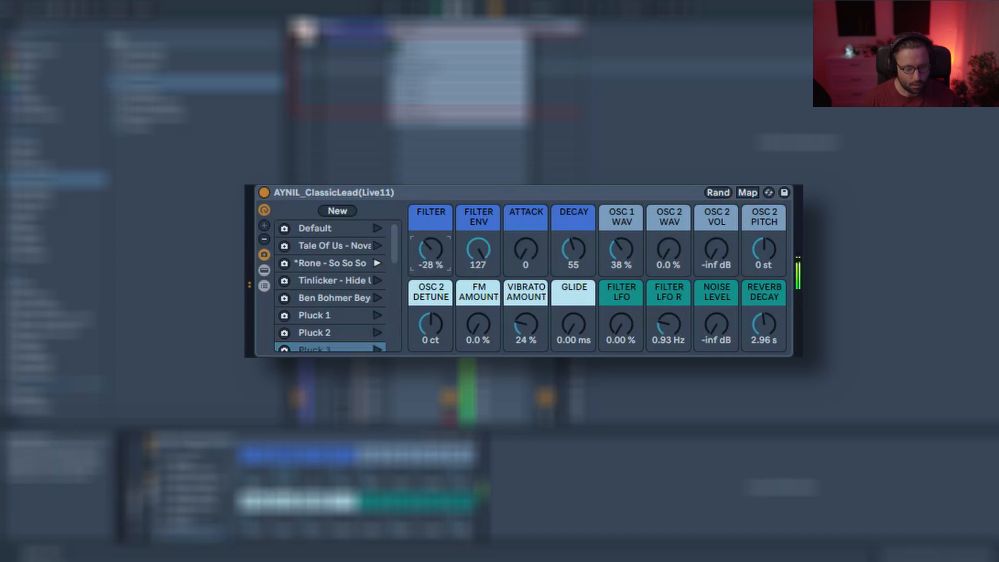
pyautogui.moveTo(431, 249); pyautogui.dragTo(431, 261)
# Audition the Tinlicker and Ben Bohmer variations, setting the Filter macro to -34 % on Ben Bohmer.
pyautogui.click(377, 280)
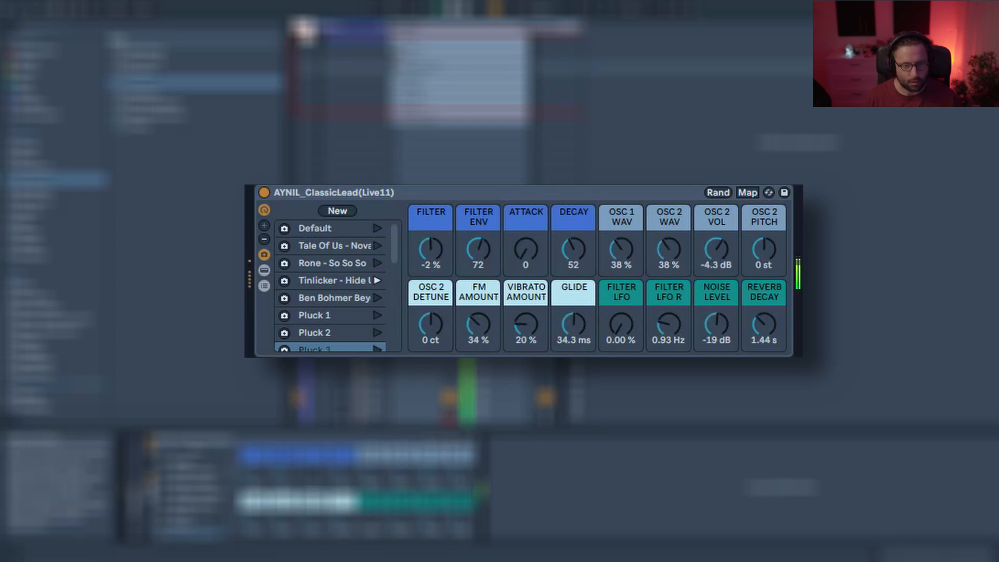
pyautogui.moveTo(433, 249)
pyautogui.mouseDown()
pyautogui.moveTo(433, 239)
pyautogui.moveTo(433, 267)
pyautogui.moveTo(433, 248)
pyautogui.mouseUp()
pyautogui.click(377, 297)
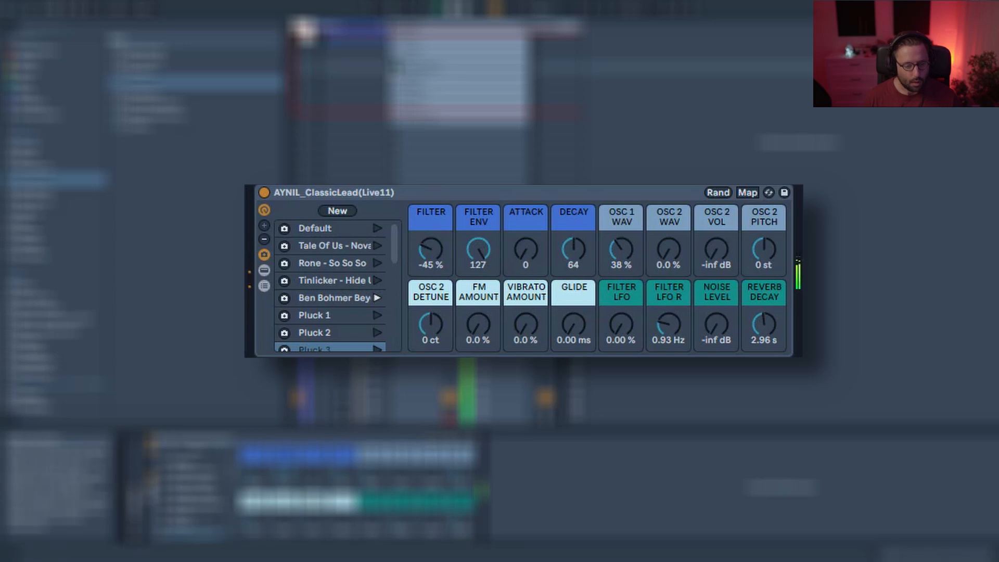
pyautogui.moveTo(431, 251); pyautogui.dragTo(431, 237)
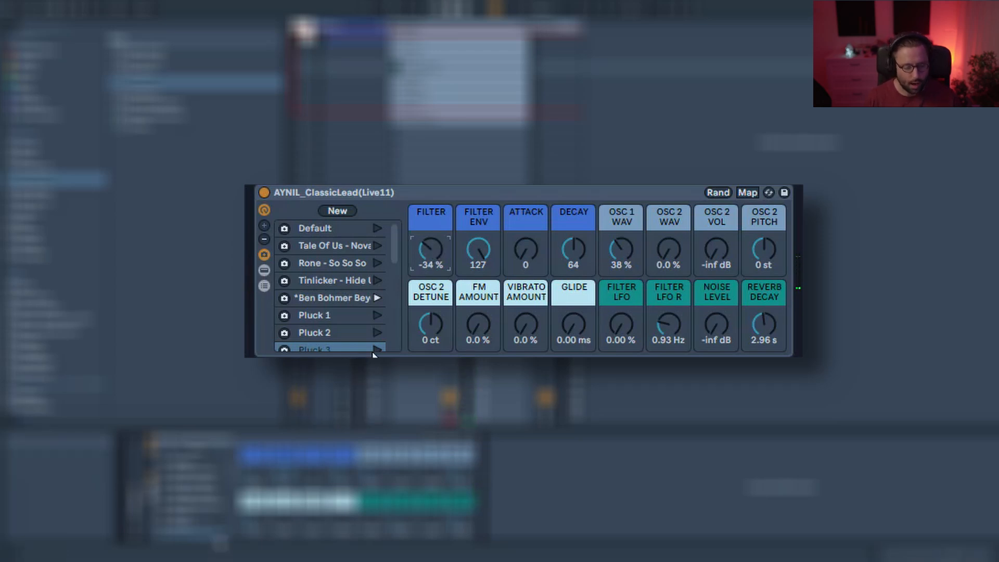
# Audition the Pluck 3, Pluck 2, Pluck 3 and Pluck 4 macro variations in turn.
pyautogui.scroll(-2, 378, 307)
pyautogui.click(378, 310)
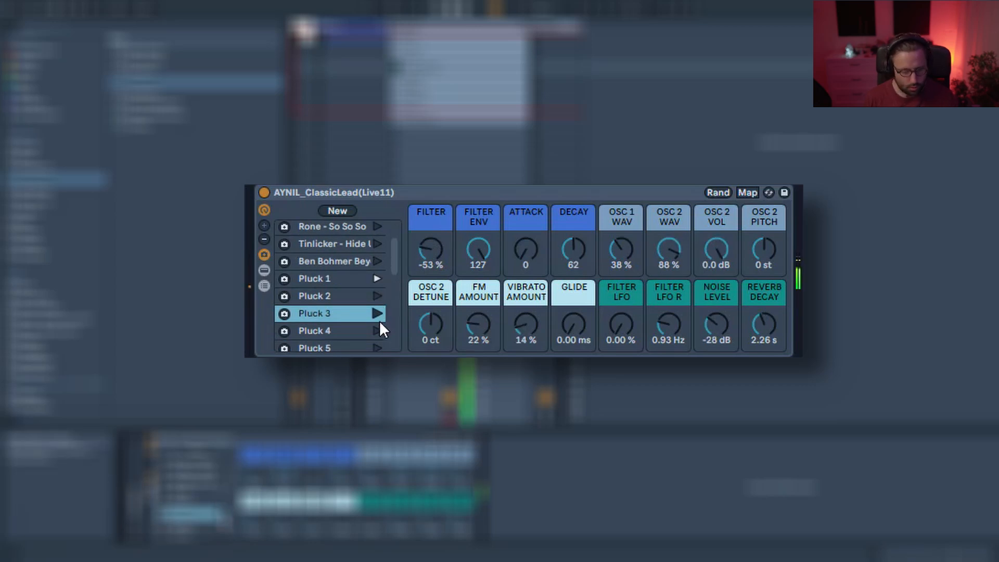
pyautogui.click(378, 296)
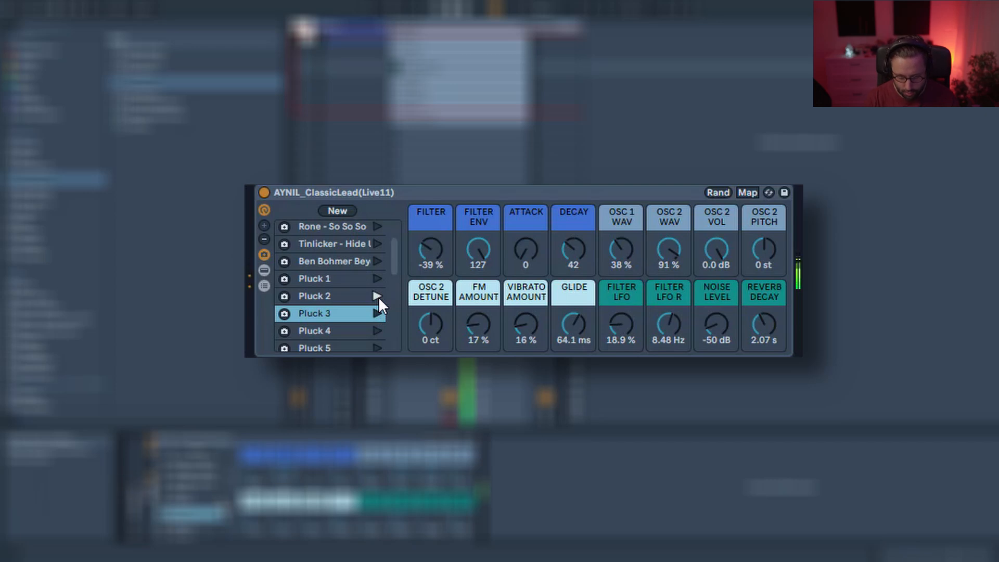
pyautogui.click(376, 311)
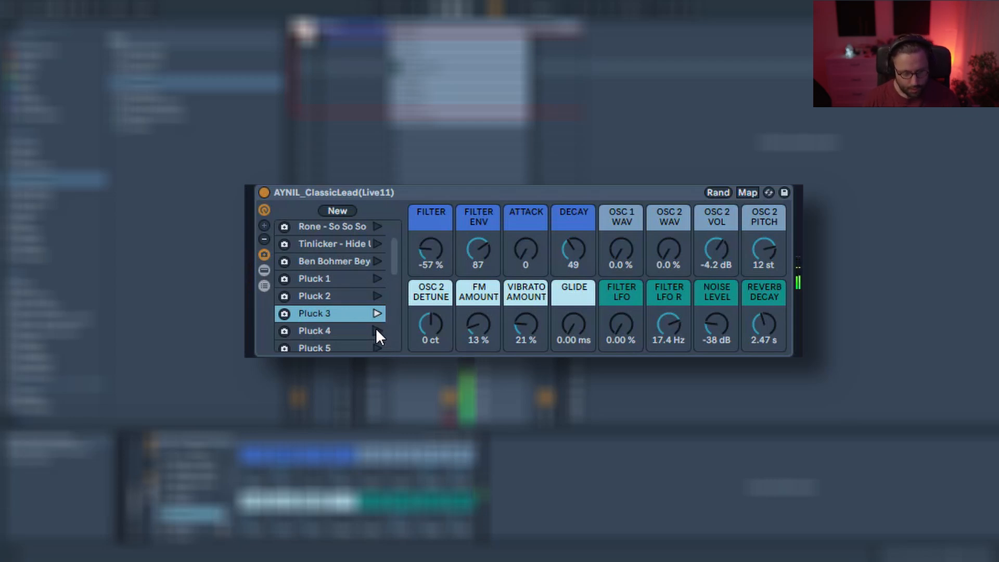
pyautogui.click(375, 330)
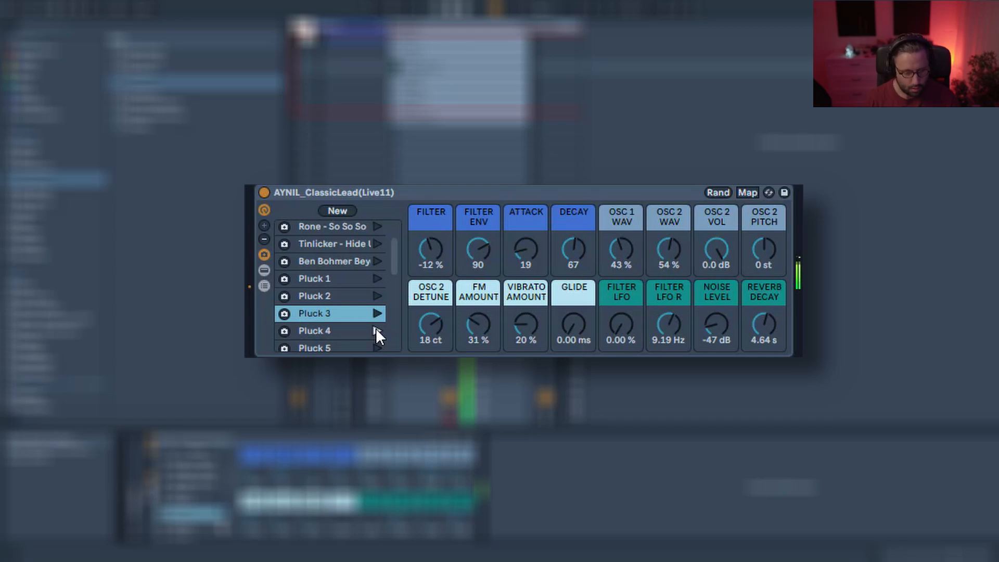
# Audition the Pluck 5, Pluck 6 and Pluck 7 macro variations further down the list.
pyautogui.scroll(-3, 375, 320)
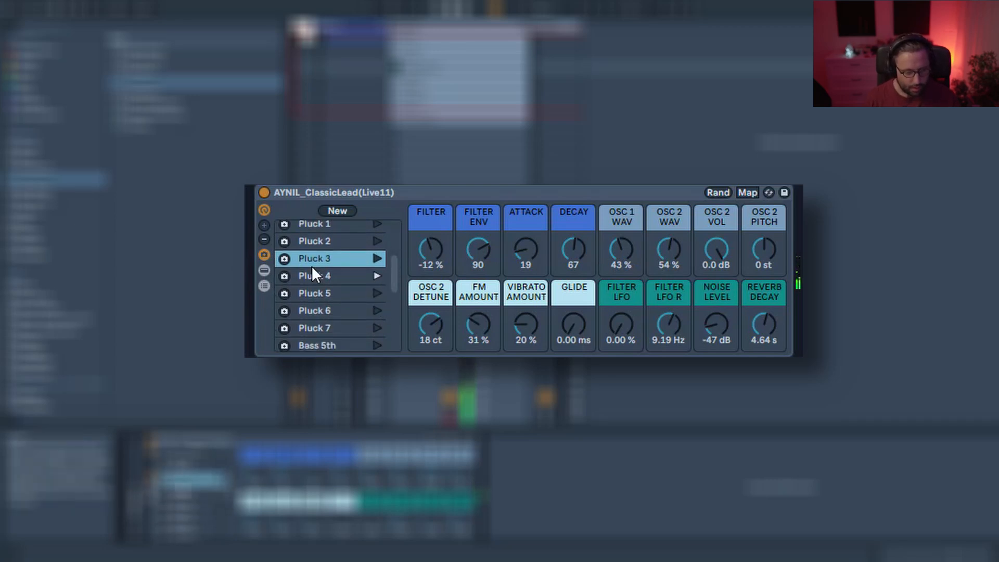
pyautogui.click(374, 298)
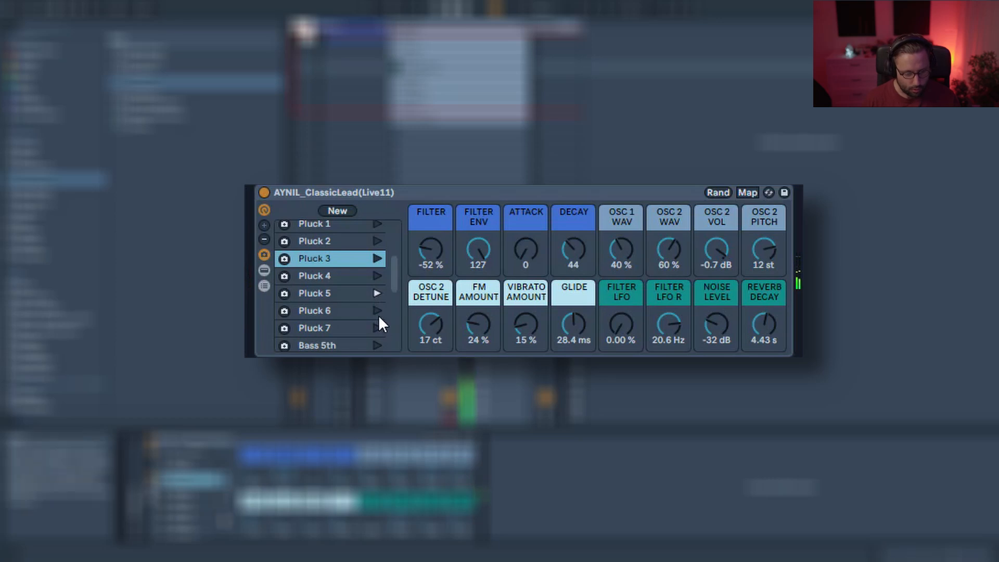
pyautogui.click(375, 311)
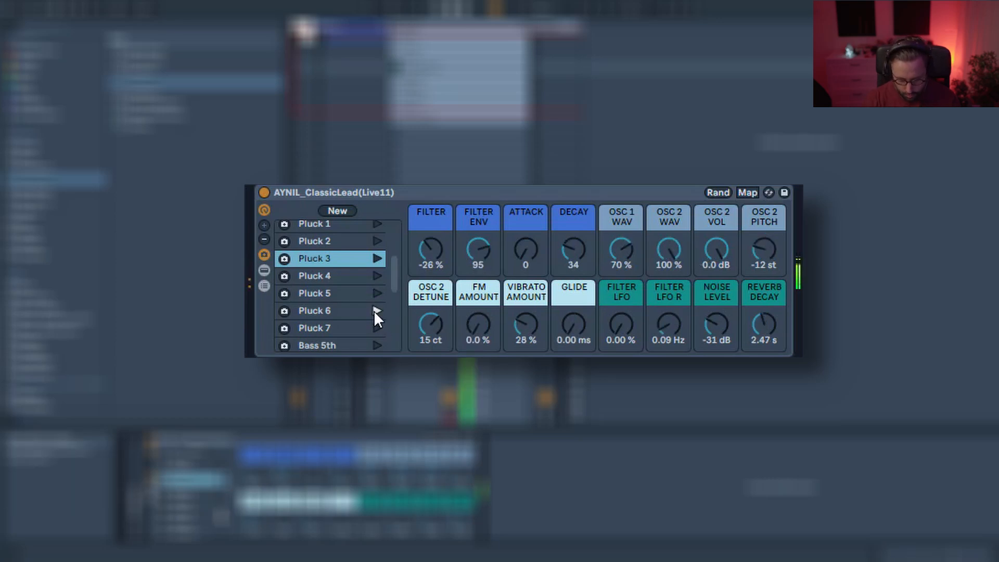
pyautogui.scroll(-1, 374, 310)
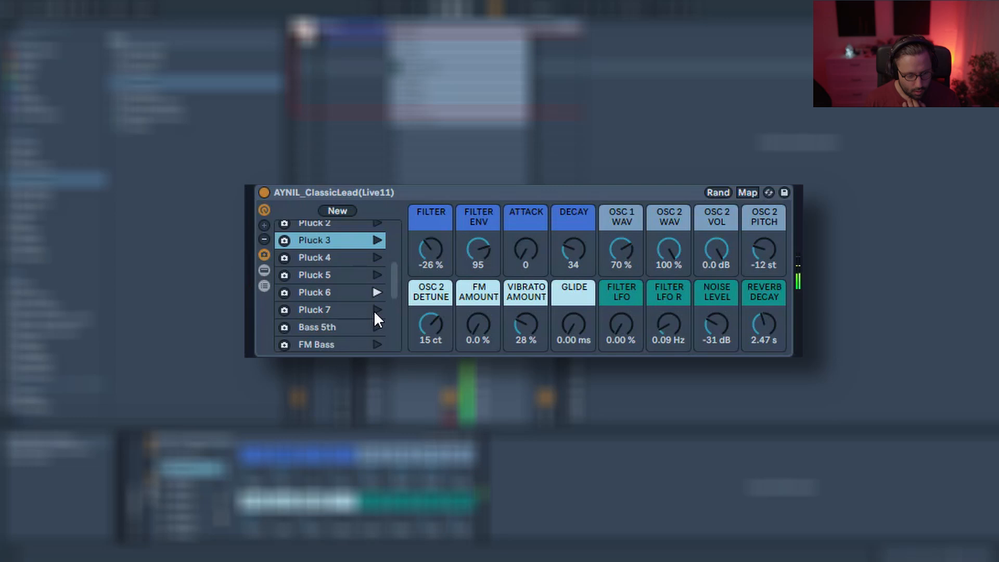
pyautogui.click(375, 311)
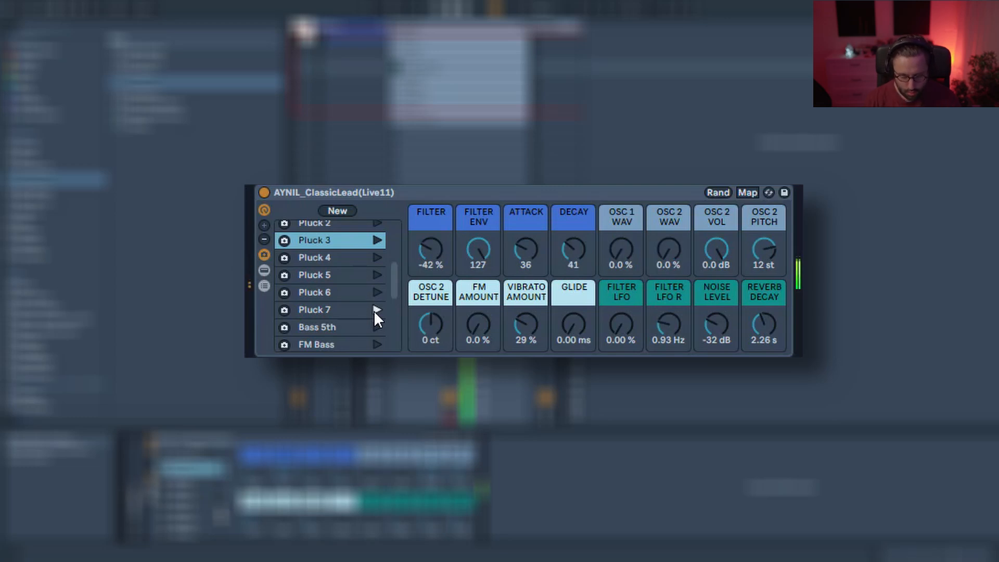
# Recall the Bass 5th variation, set Filter to -26 % and Filter LFO R to 3.51 Hz.
pyautogui.scroll(-2, 374, 310)
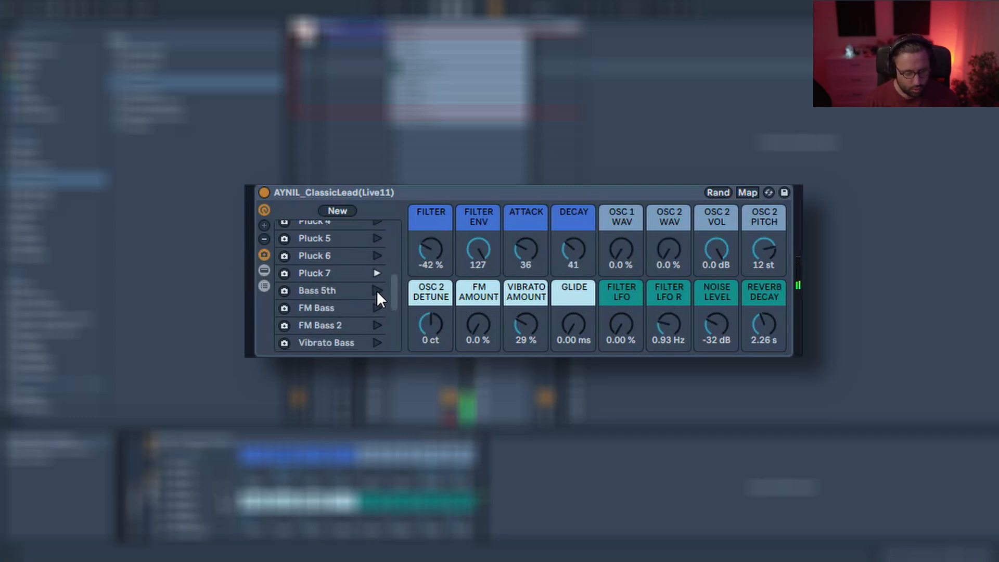
pyautogui.click(377, 290)
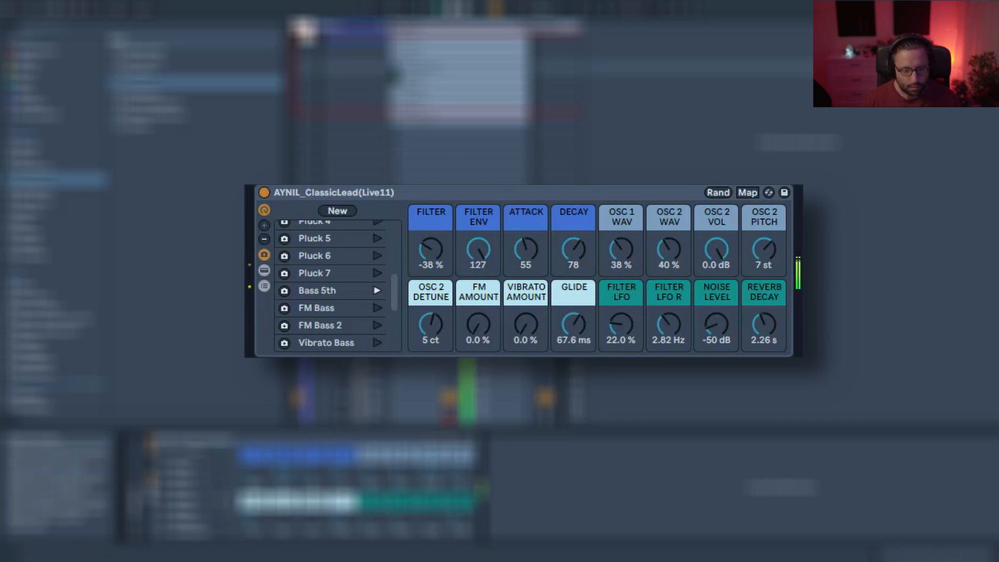
pyautogui.moveTo(435, 257)
pyautogui.mouseDown()
pyautogui.moveTo(436, 237)
pyautogui.moveTo(436, 253)
pyautogui.mouseUp()
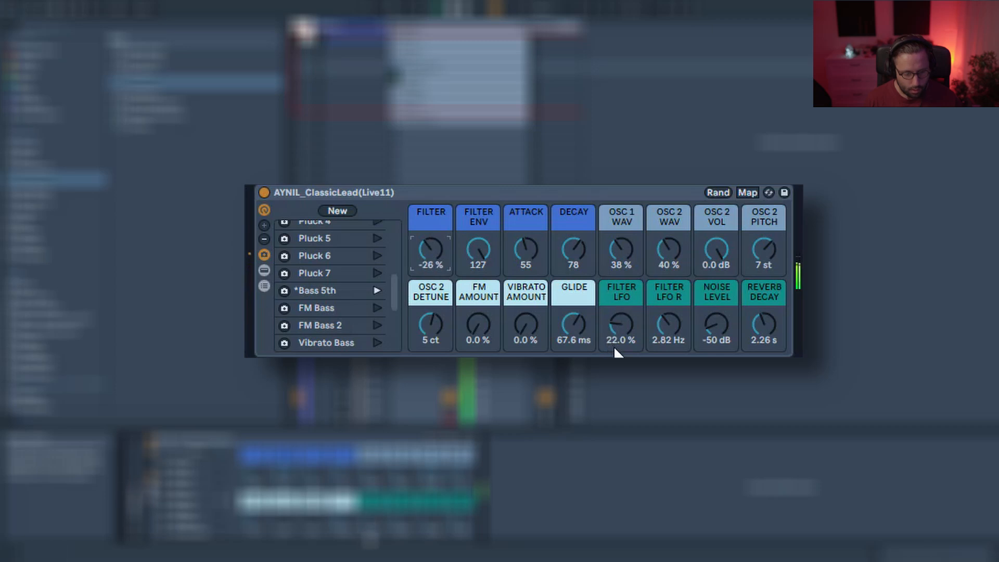
pyautogui.moveTo(669, 324); pyautogui.dragTo(669, 335)
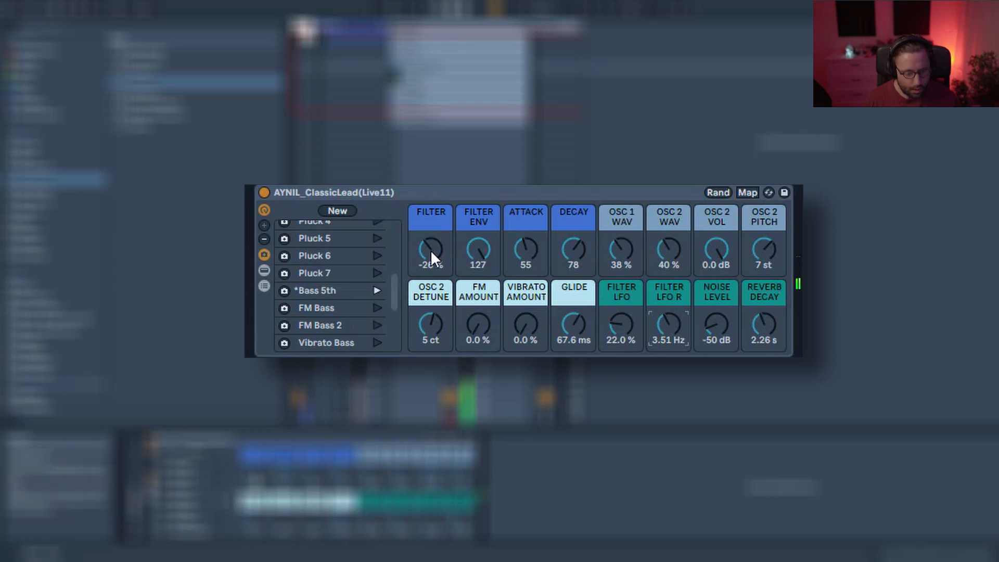
# Recall the FM Bass variation and adjust its Filter macro to -34 %.
pyautogui.click(378, 308)
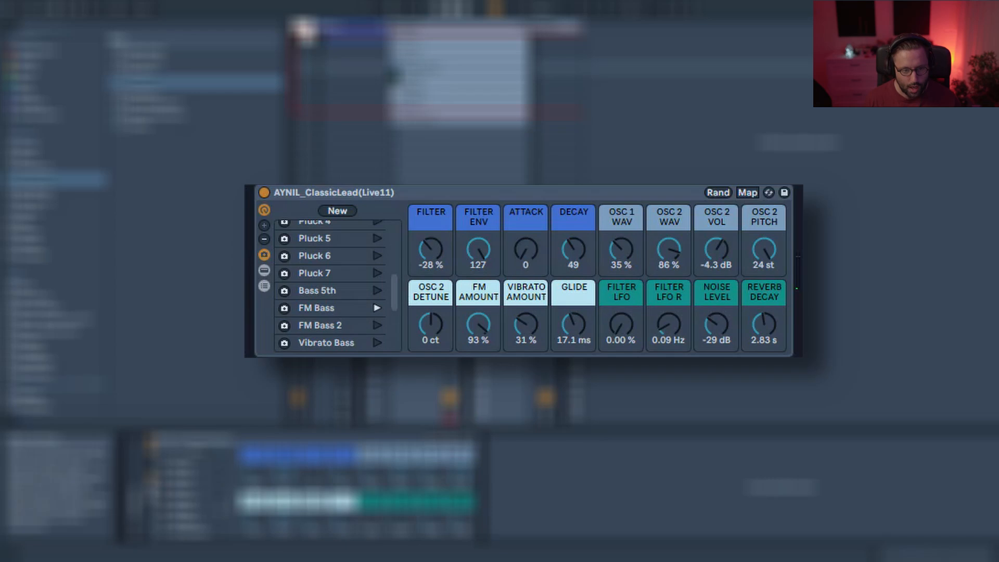
pyautogui.moveTo(434, 259); pyautogui.dragTo(434, 271)
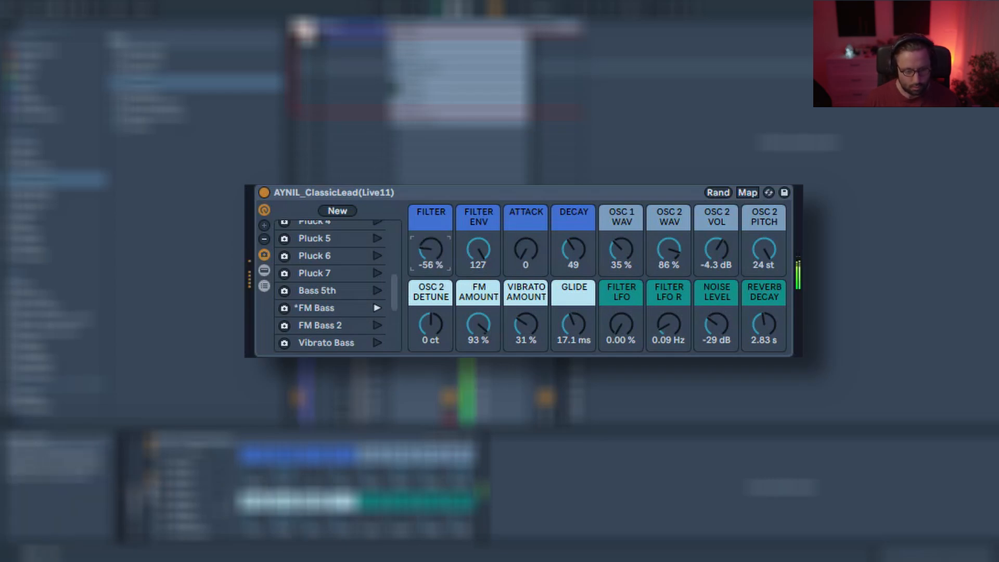
pyautogui.moveTo(431, 249); pyautogui.dragTo(431, 257)
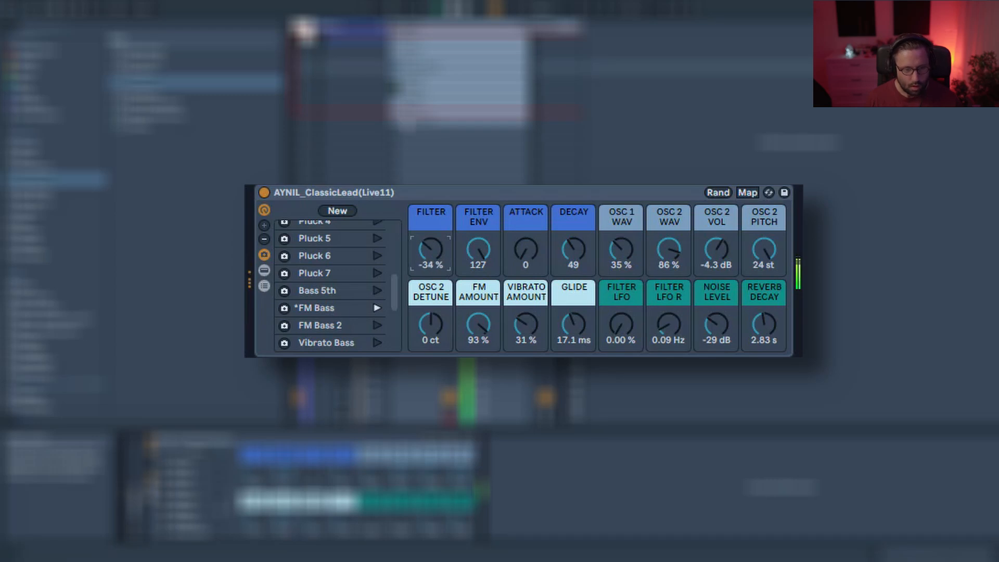
# Recall the FM Bass 2 variation and sweep its Filter macro, settling at -29 %.
pyautogui.click(376, 325)
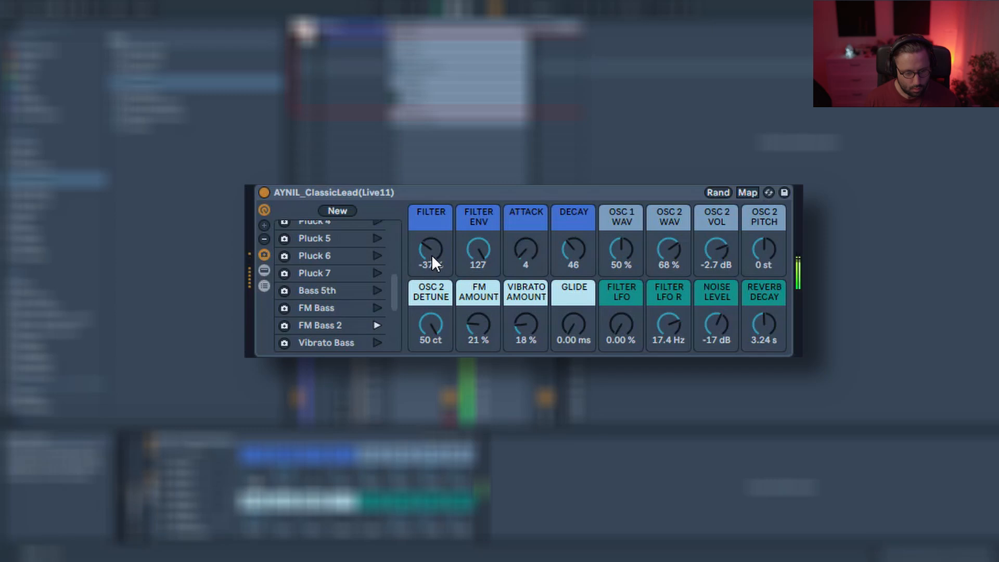
pyautogui.moveTo(432, 254); pyautogui.dragTo(432, 229)
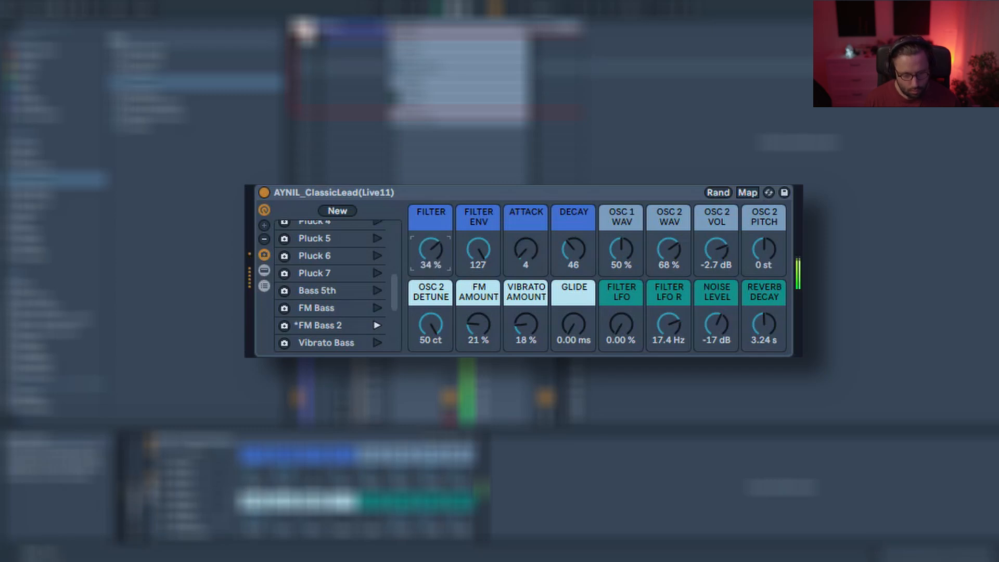
pyautogui.moveTo(432, 223); pyautogui.dragTo(432, 245)
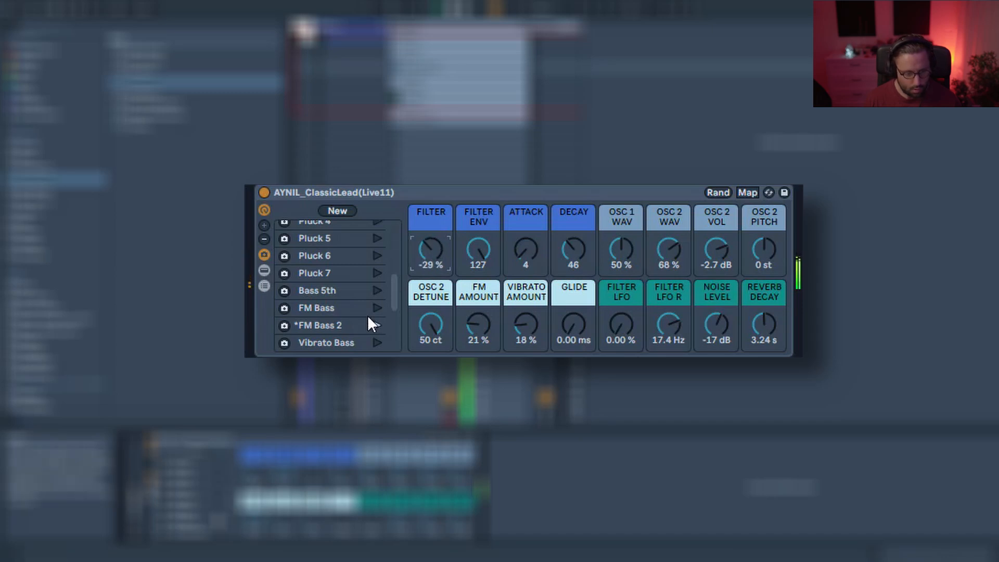
# Recall the Vibrato Bass variation and raise its Filter macro to 2 %.
pyautogui.scroll(-2, 370, 314)
pyautogui.click(378, 288)
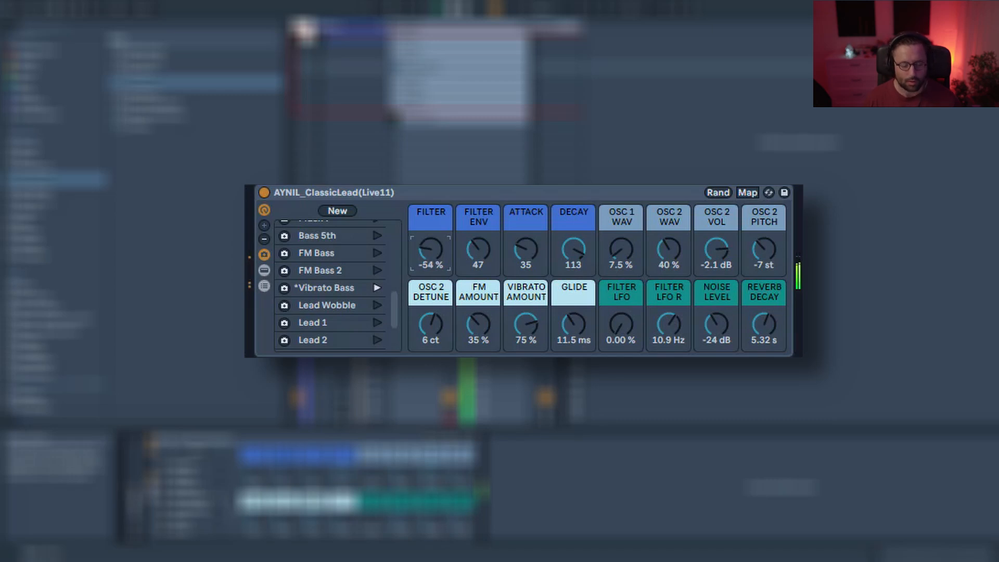
pyautogui.moveTo(410, 270); pyautogui.dragTo(411, 255)
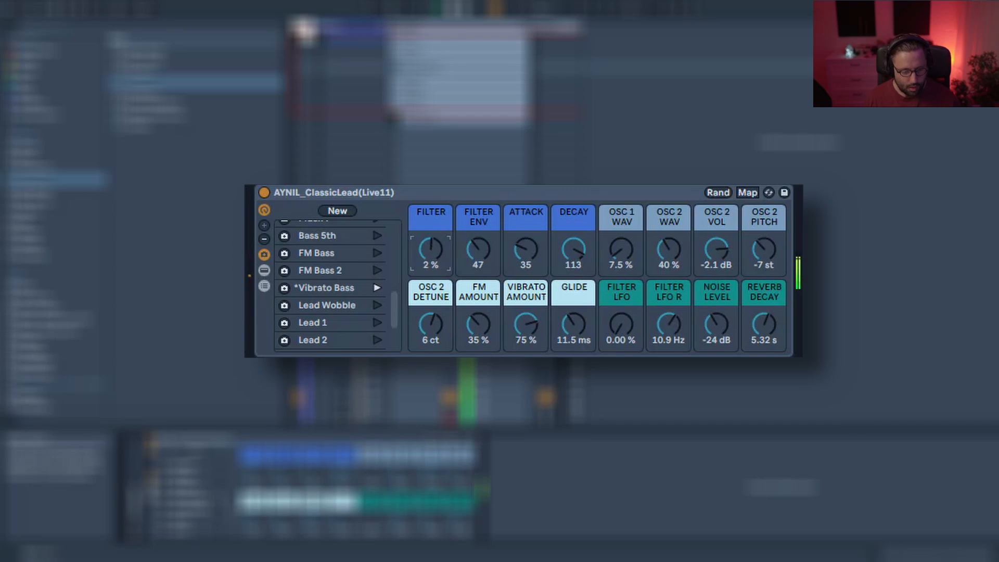
# Audition the Lead Wobble and Lead 1 variations and undo the last action.
pyautogui.click(376, 305)
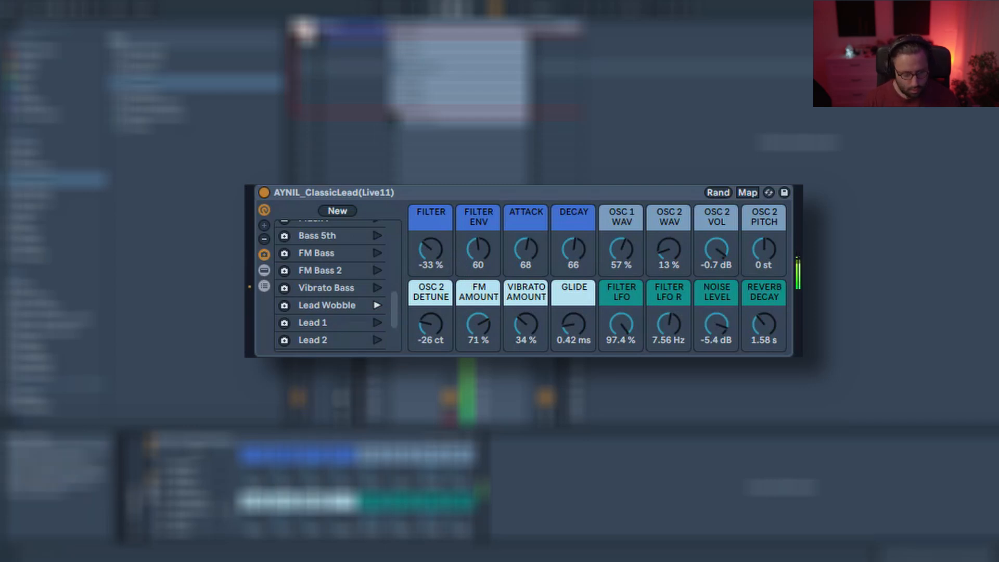
pyautogui.click(378, 321)
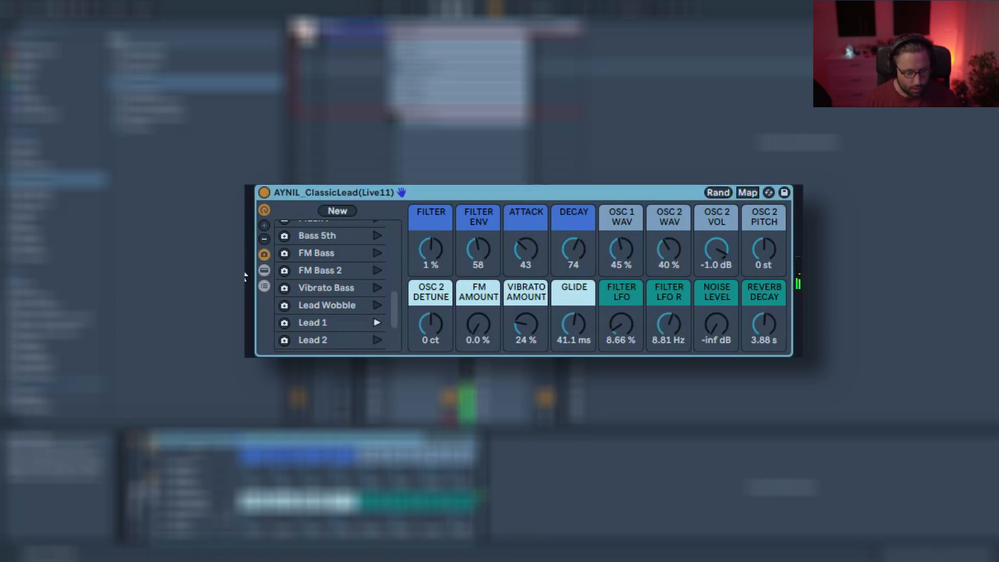
pyautogui.hotkey('ctrl', 'z')
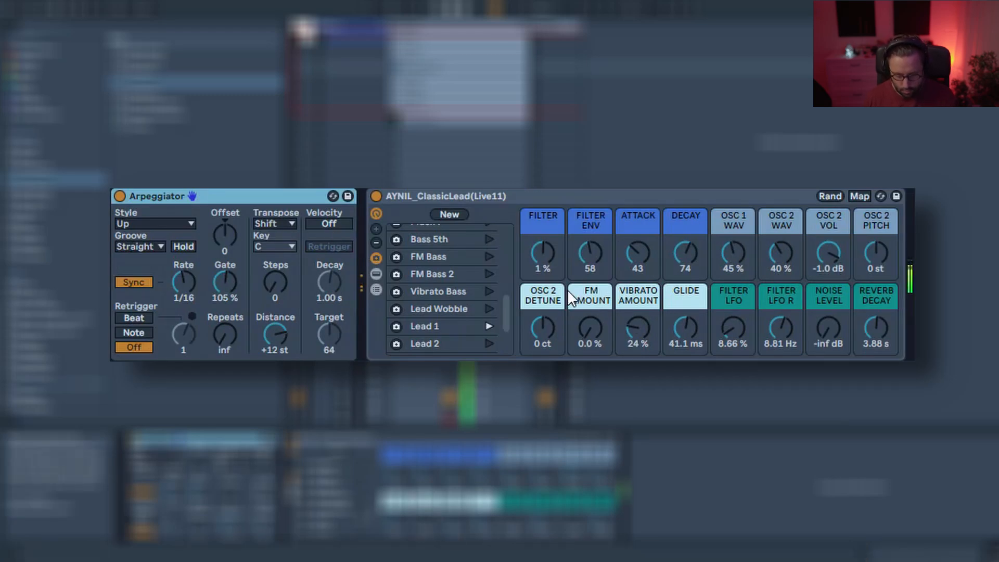
# On Lead 1, set the Glide macro to 26.6 ms and the Filter macro to 24 %.
pyautogui.moveTo(542, 253)
pyautogui.mouseDown()
pyautogui.moveTo(543, 229)
pyautogui.moveTo(543, 265)
pyautogui.mouseUp()
pyautogui.moveTo(687, 346)
pyautogui.mouseDown()
pyautogui.moveTo(687, 357)
pyautogui.moveTo(684, 327)
pyautogui.mouseUp()
pyautogui.moveTo(543, 252); pyautogui.dragTo(543, 232)
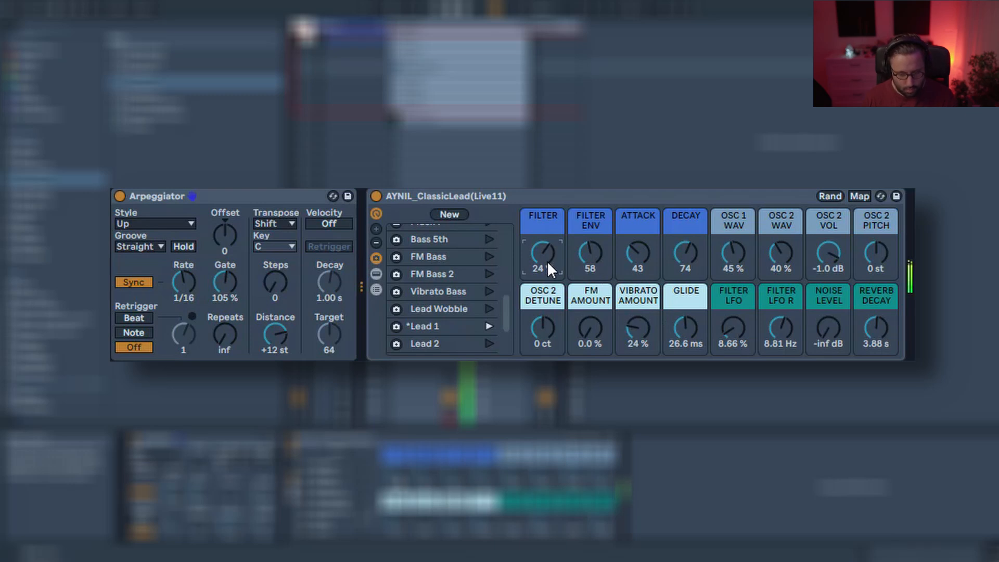
# Recall the Lead 2 variation and raise Osc 1's wavetable position to 66 % in Wavetable.
pyautogui.click(483, 342)
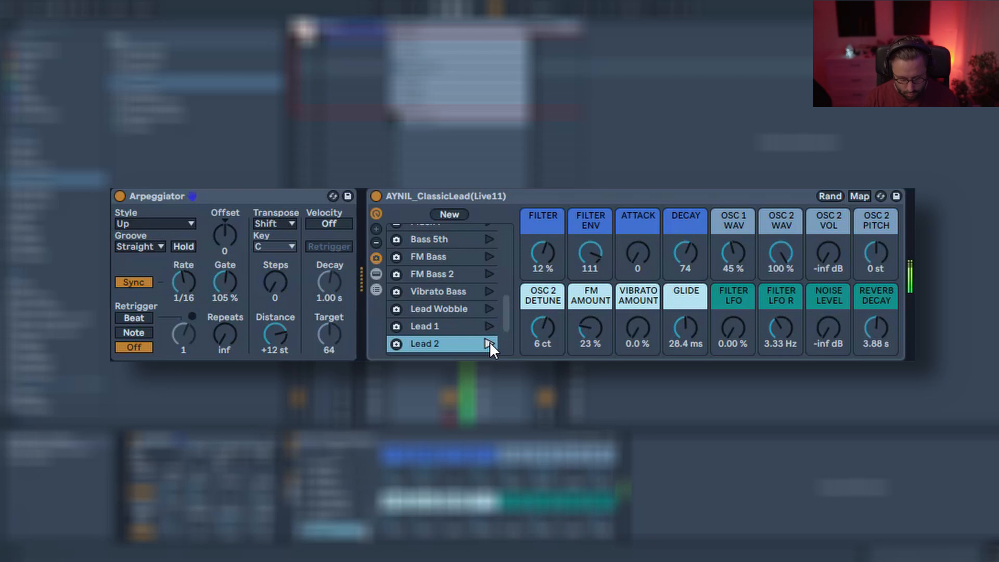
pyautogui.scroll(-3, 495, 325)
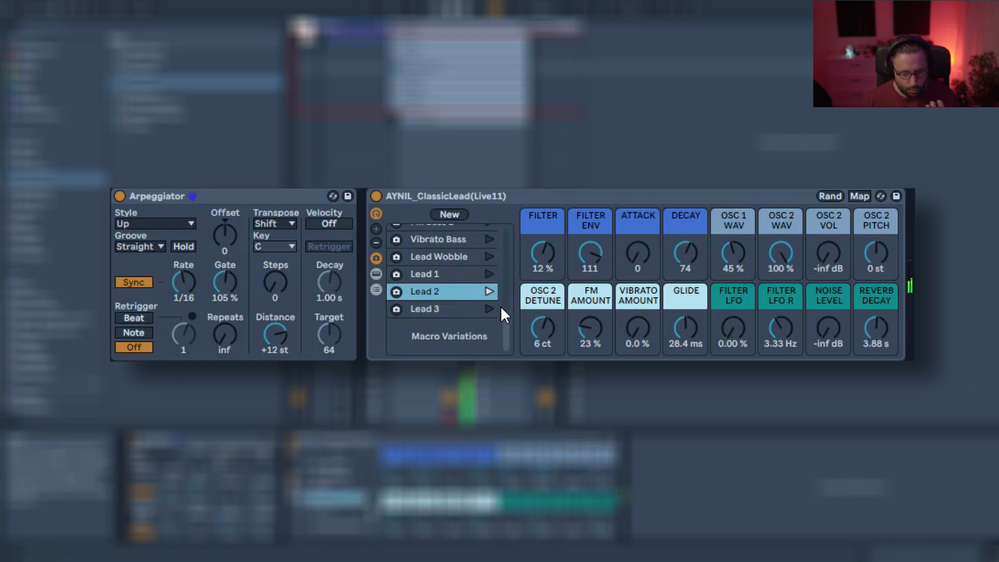
pyautogui.scroll(10, 492, 281)
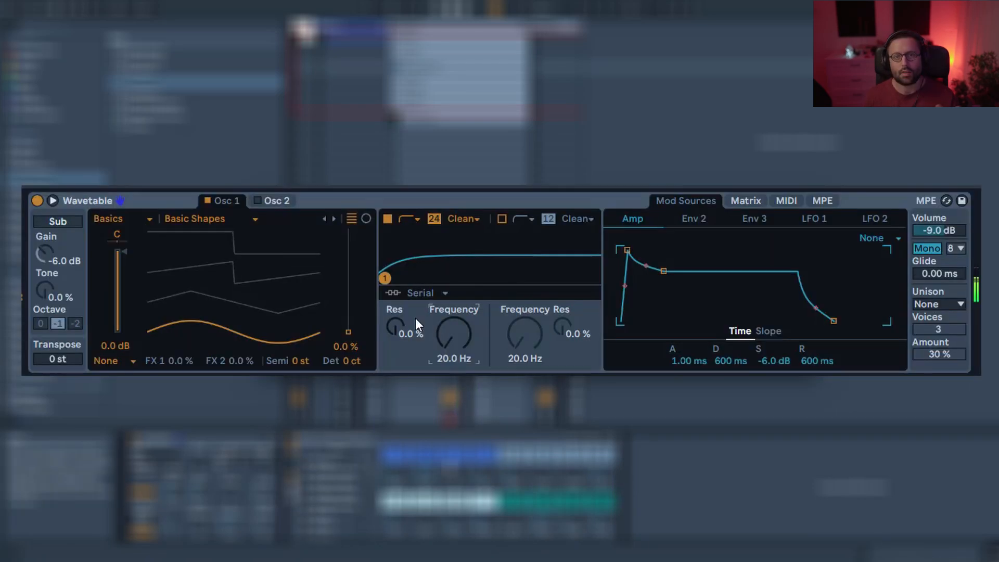
pyautogui.moveTo(343, 345); pyautogui.dragTo(344, 285)
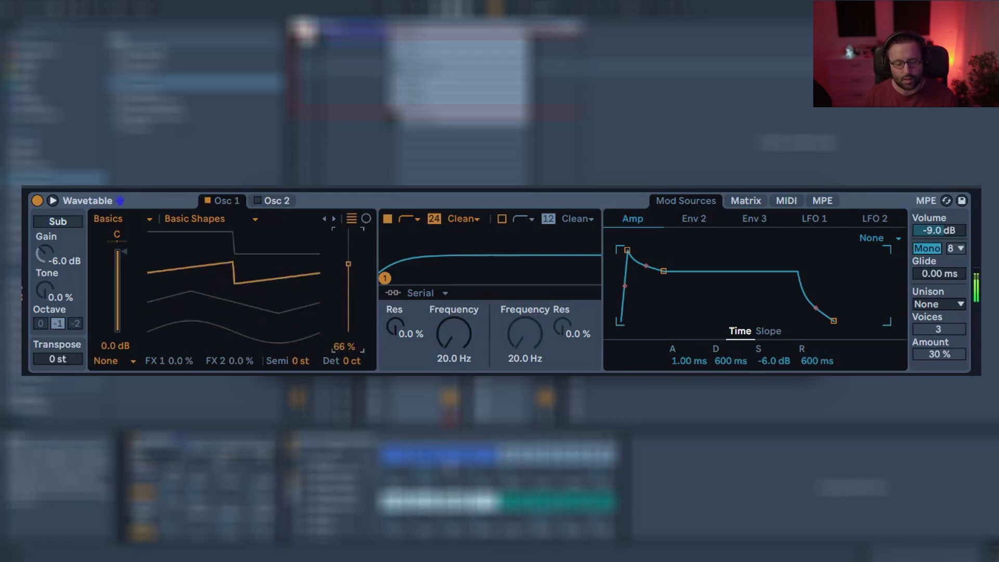
# In Wavetable, switch filter 1 to a 12 dB slope with the PRD circuit and set its frequency to about 137 Hz.
pyautogui.click(416, 217)
pyautogui.click(414, 233)
pyautogui.moveTo(455, 335); pyautogui.dragTo(454, 299)
pyautogui.click(435, 218)
pyautogui.click(463, 218)
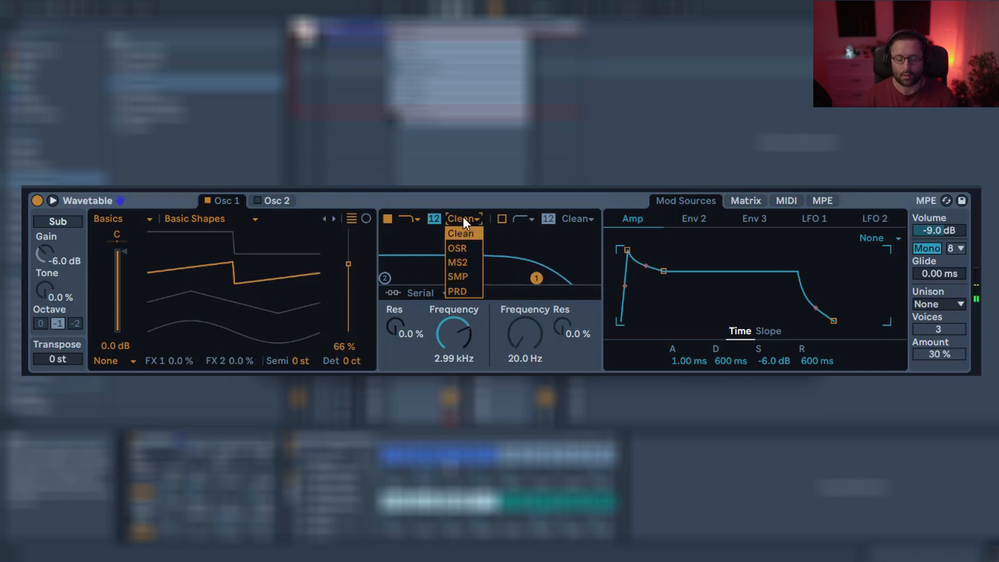
pyautogui.click(469, 291)
pyautogui.moveTo(457, 338); pyautogui.dragTo(457, 357)
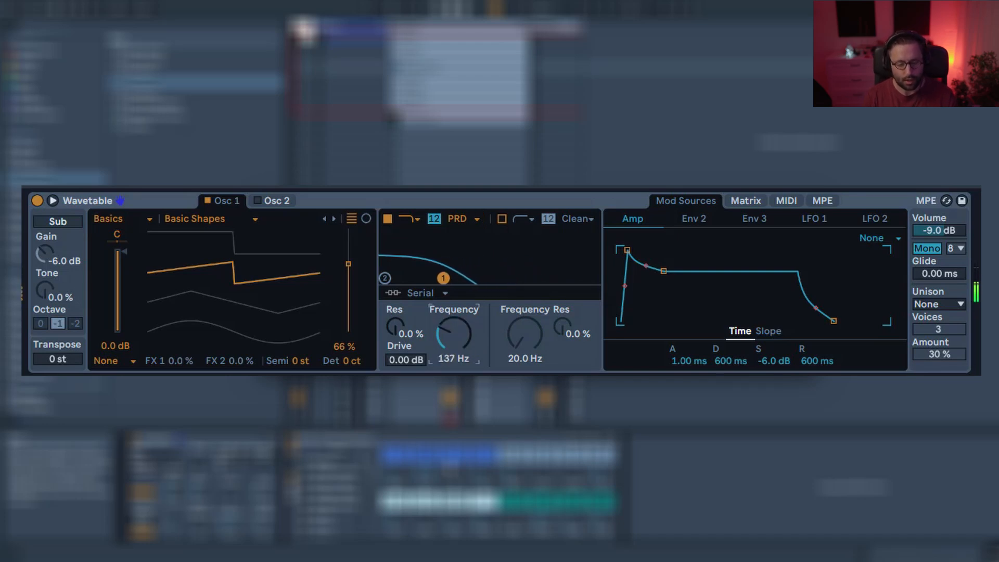
# Open the modulation matrix and adjust a modulation amount there.
pyautogui.click(746, 202)
pyautogui.click(743, 293)
pyautogui.moveTo(744, 293); pyautogui.dragTo(744, 262)
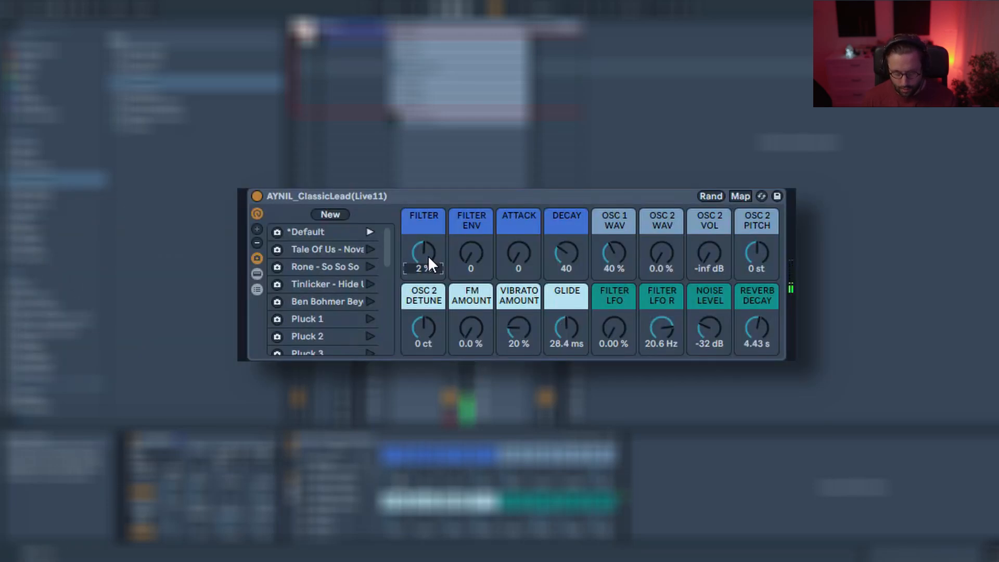
# Set the Filter macro to -39 % and Filter Env to 116, and raise the Attack macro to 42.
pyautogui.moveTo(428, 254); pyautogui.dragTo(474, 247)
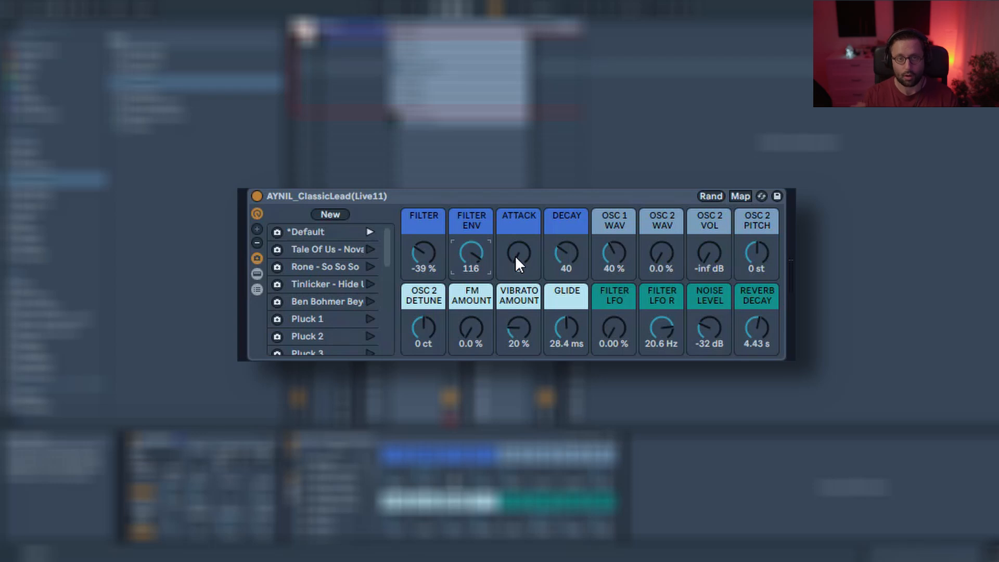
pyautogui.moveTo(521, 258)
pyautogui.mouseDown()
pyautogui.moveTo(521, 281)
pyautogui.moveTo(521, 264)
pyautogui.mouseUp()
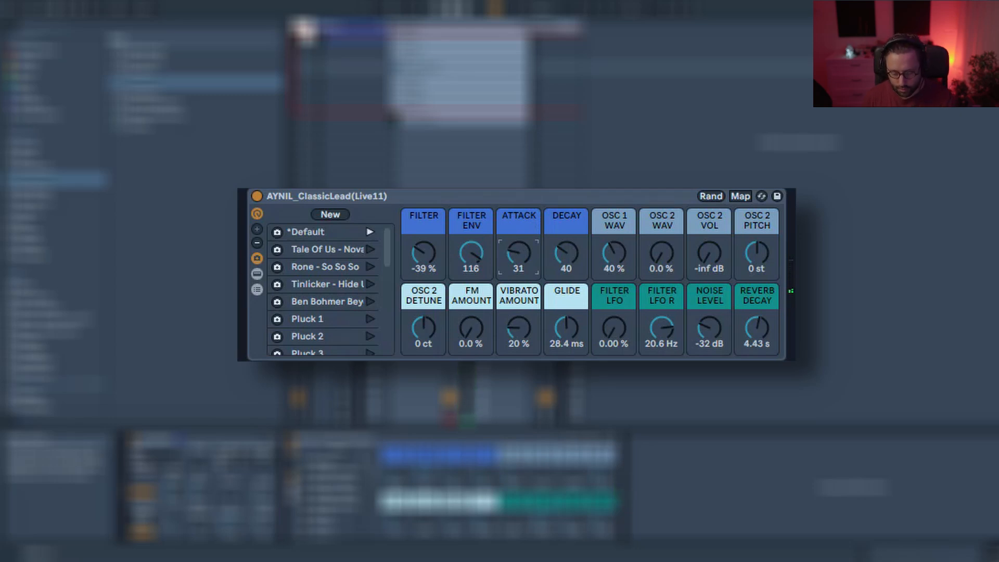
pyautogui.moveTo(519, 254); pyautogui.dragTo(519, 244)
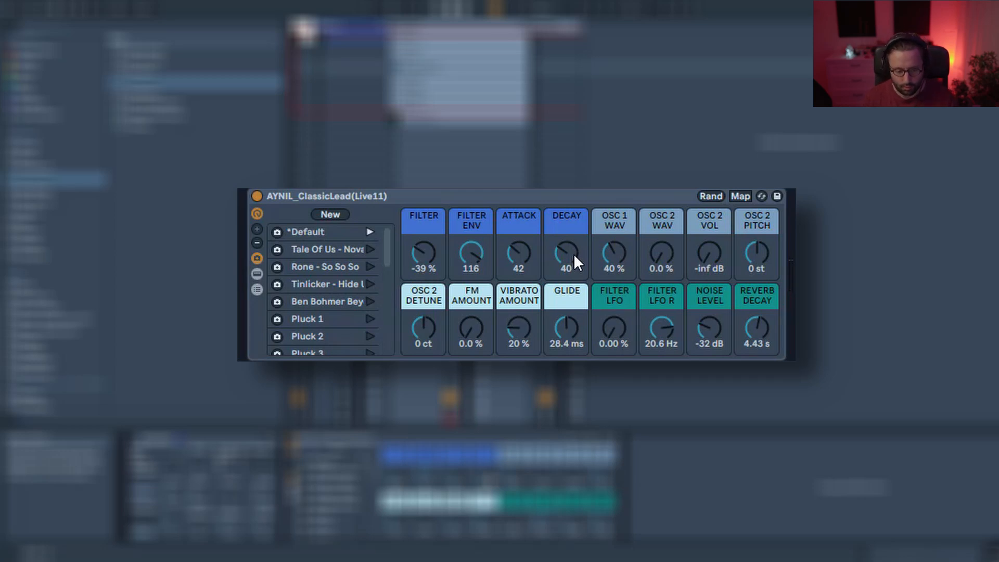
# Return the Attack macro to 0 and set the Decay macro to 66.
pyautogui.moveTo(574, 254); pyautogui.dragTo(573, 292)
pyautogui.moveTo(517, 254); pyautogui.dragTo(517, 282)
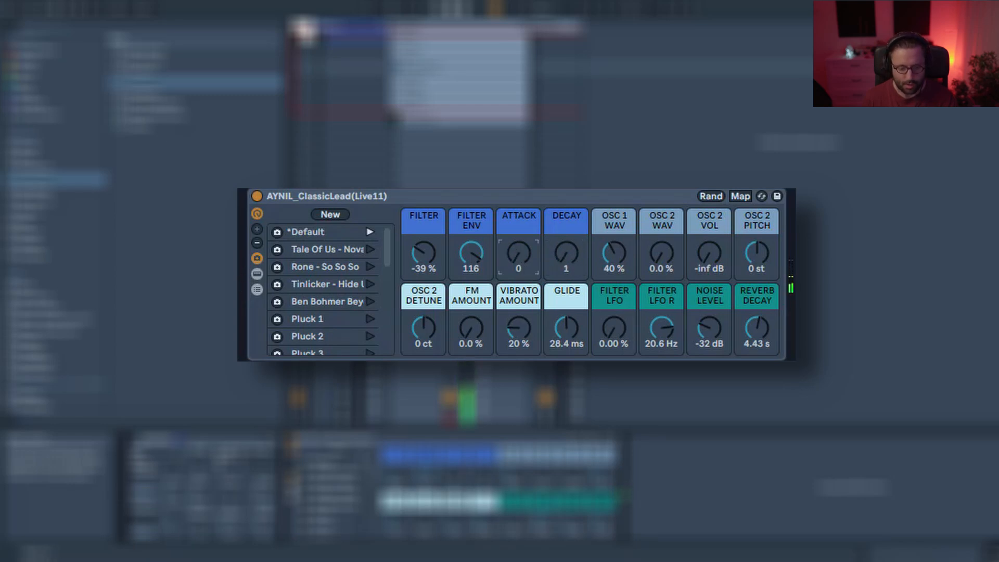
pyautogui.moveTo(565, 255)
pyautogui.mouseDown()
pyautogui.moveTo(565, 221)
pyautogui.moveTo(565, 254)
pyautogui.mouseUp()
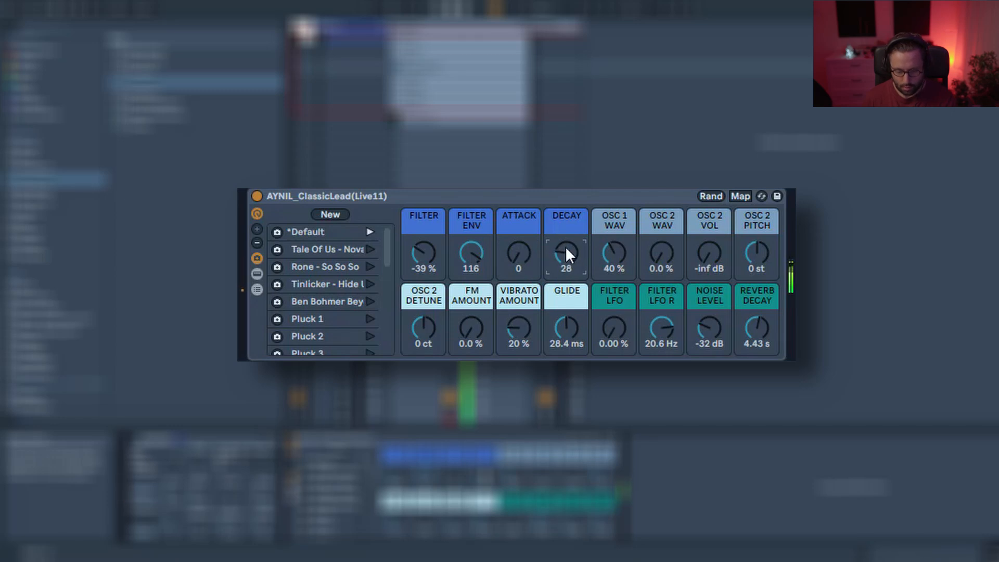
pyautogui.moveTo(563, 252); pyautogui.dragTo(563, 235)
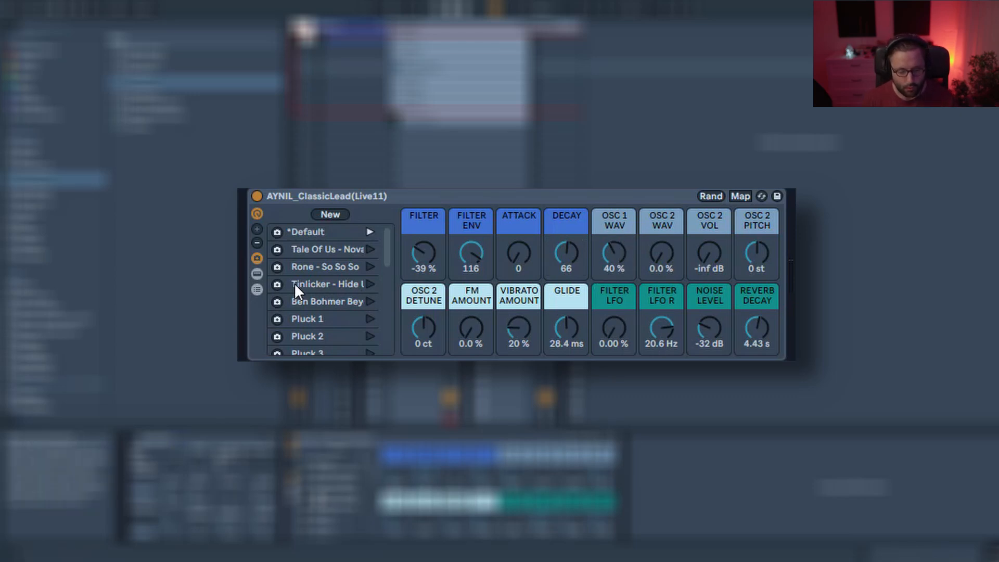
# Show the Wavetable device below the rack and set the Osc 1 Wav macro to 0 %.
pyautogui.click(257, 274)
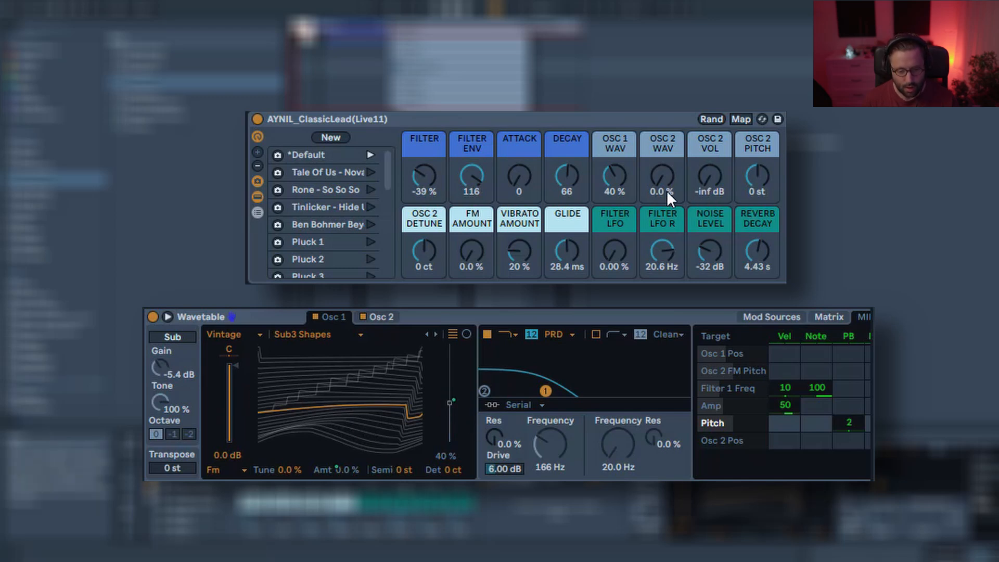
pyautogui.moveTo(605, 125)
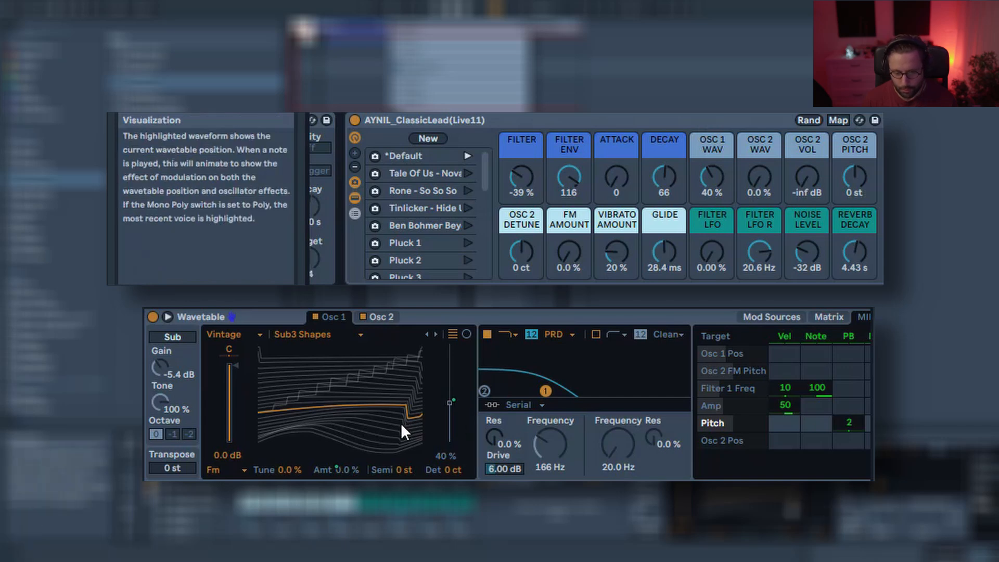
pyautogui.moveTo(724, 175); pyautogui.dragTo(723, 114)
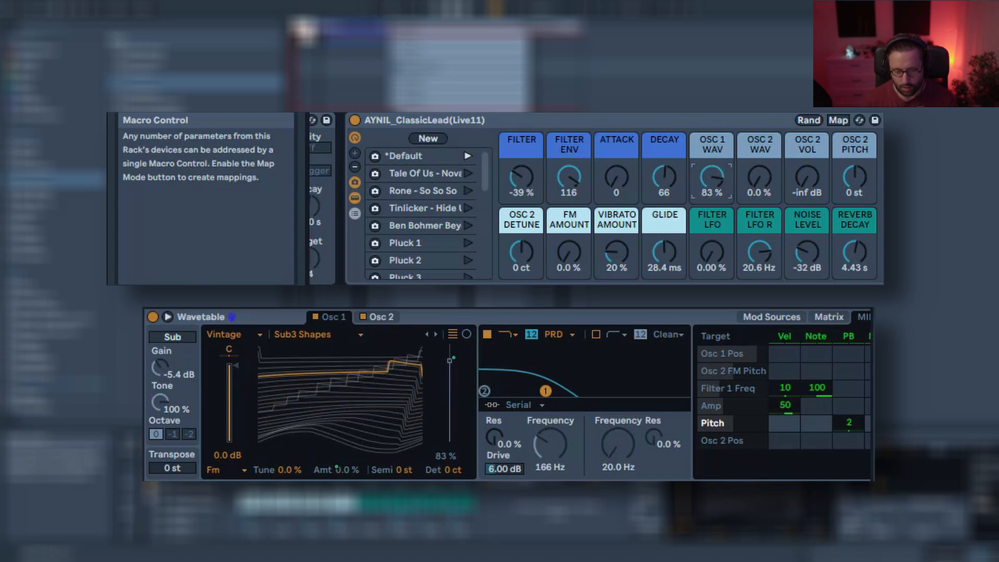
pyautogui.moveTo(631, 180); pyautogui.dragTo(632, 265)
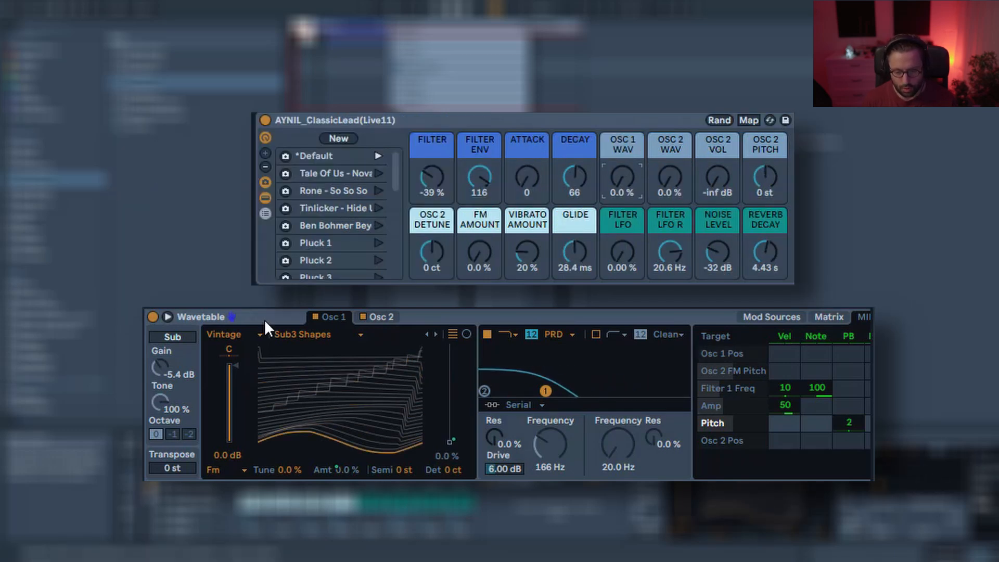
# View Wavetable's Osc 2 and set the Osc 2 Wav macro to 56 %.
pyautogui.click(377, 319)
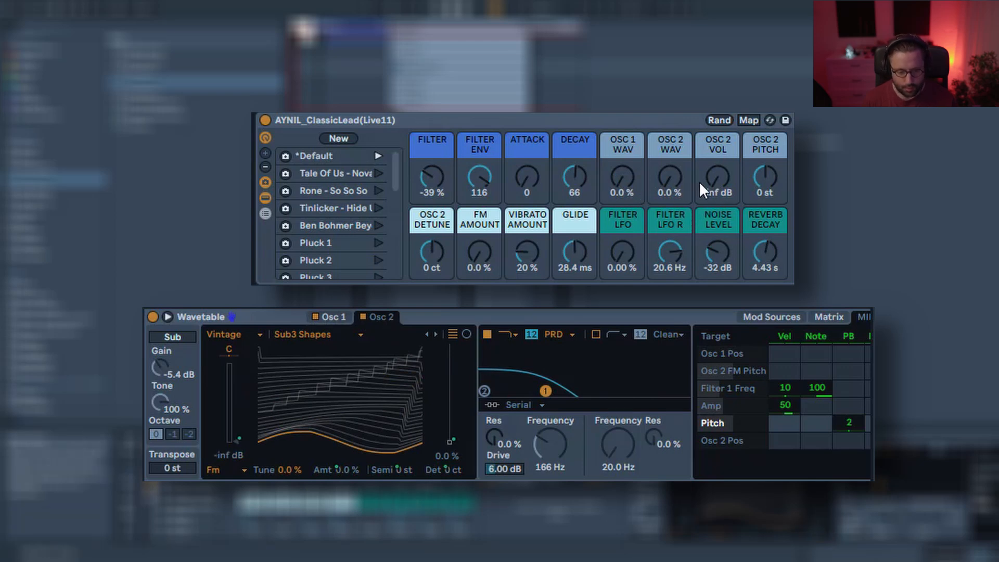
pyautogui.moveTo(670, 180); pyautogui.dragTo(670, 132)
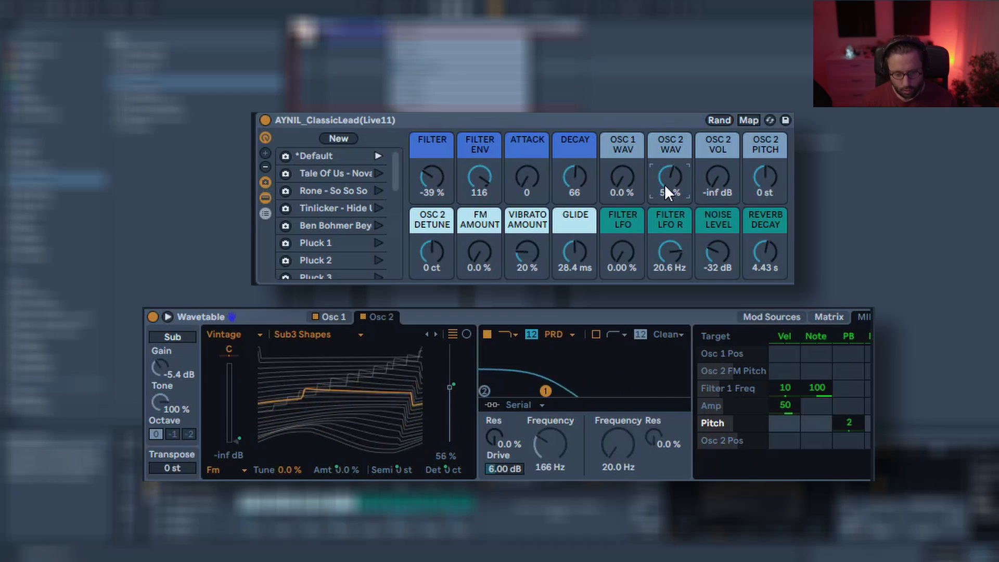
pyautogui.click(312, 318)
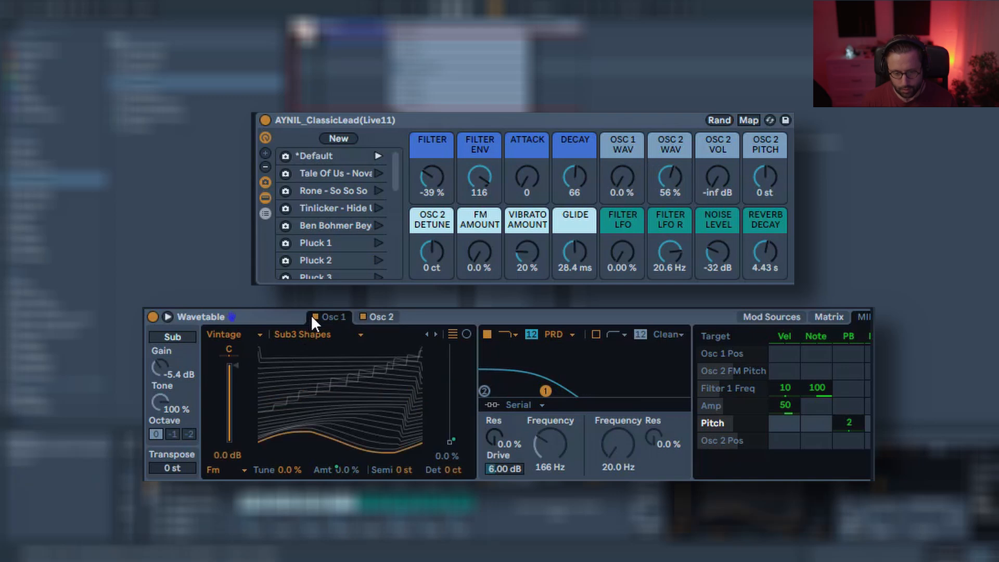
pyautogui.click(384, 319)
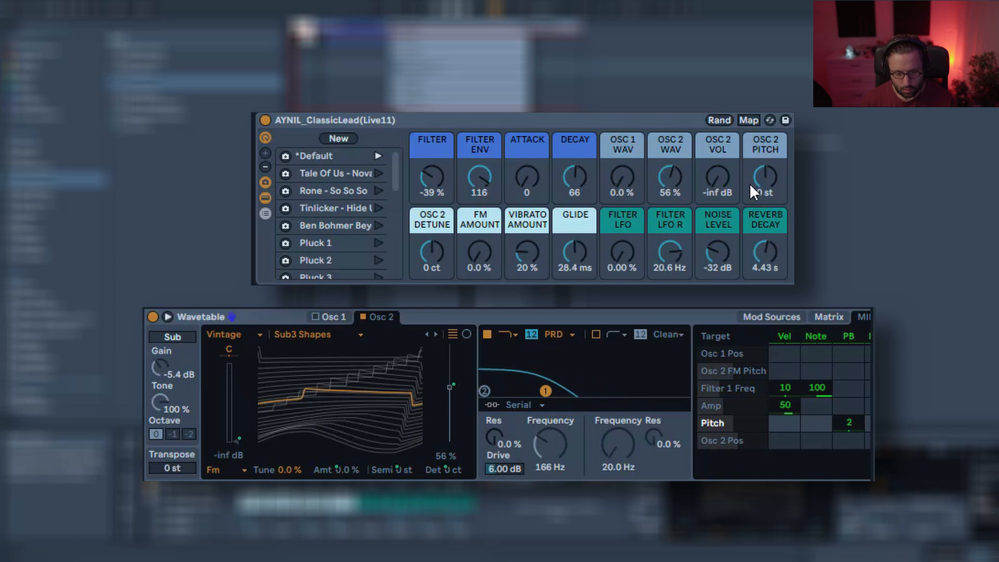
# Raise the Osc 2 Vol macro to 0.0 dB.
pyautogui.moveTo(714, 182)
pyautogui.mouseDown()
pyautogui.moveTo(714, 146)
pyautogui.moveTo(720, 179)
pyautogui.mouseUp()
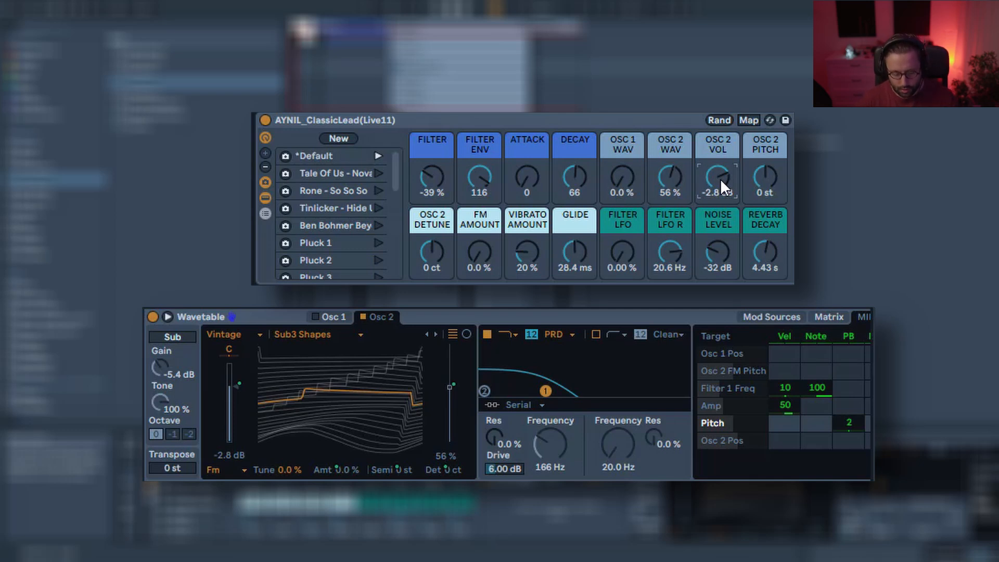
pyautogui.moveTo(720, 179); pyautogui.dragTo(721, 163)
pyautogui.click(760, 185)
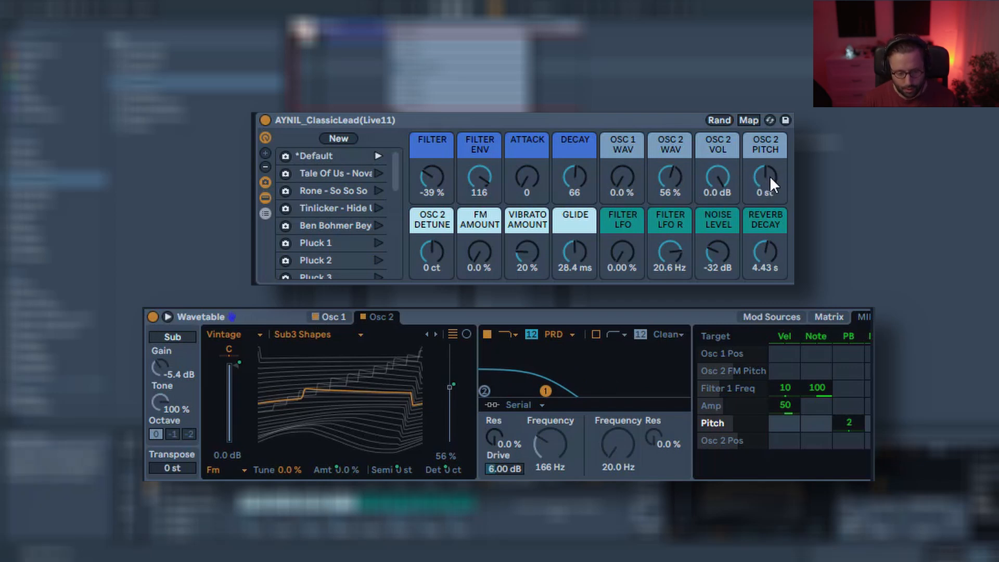
# Set the Osc 1 Wav and Osc 2 Wav macros both to 40 %.
pyautogui.click(629, 182)
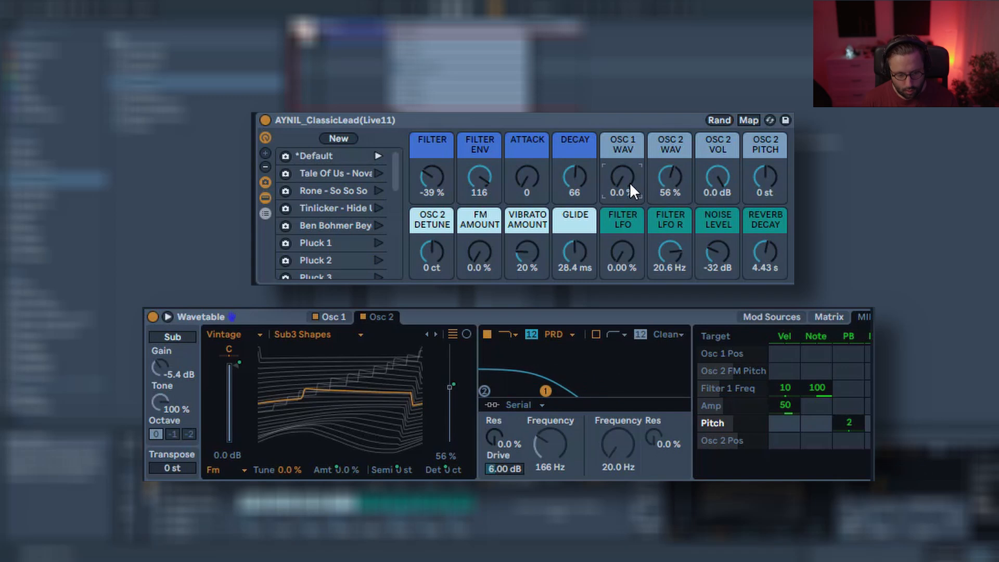
pyautogui.write('56')
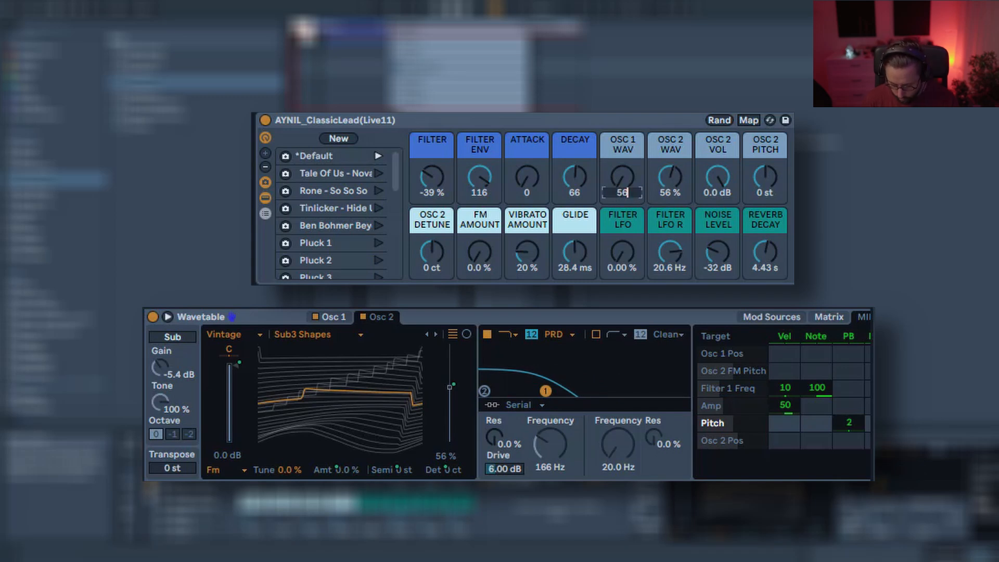
pyautogui.press('Return')
pyautogui.write('40')
pyautogui.press('Return')
pyautogui.write('40')
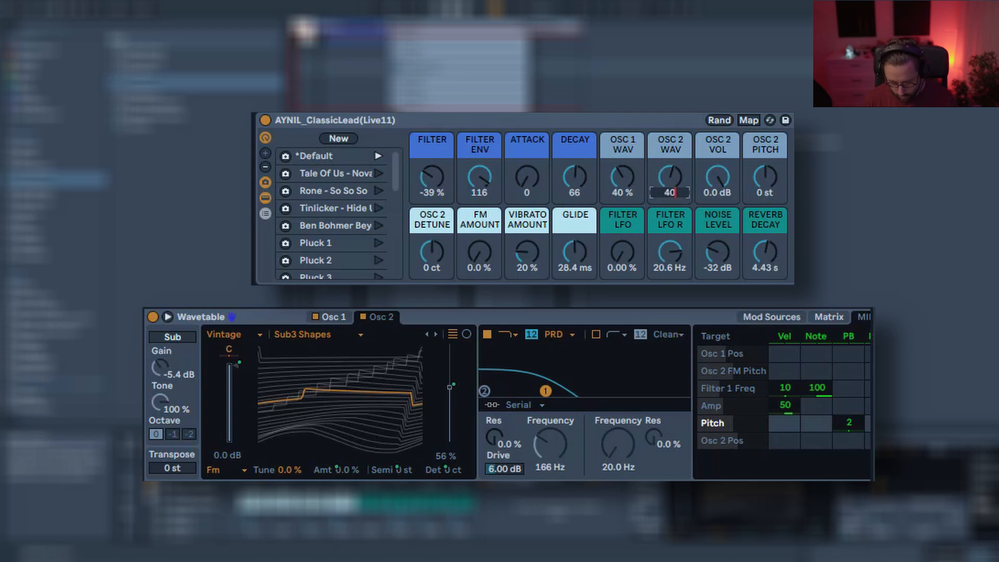
pyautogui.press('Return')
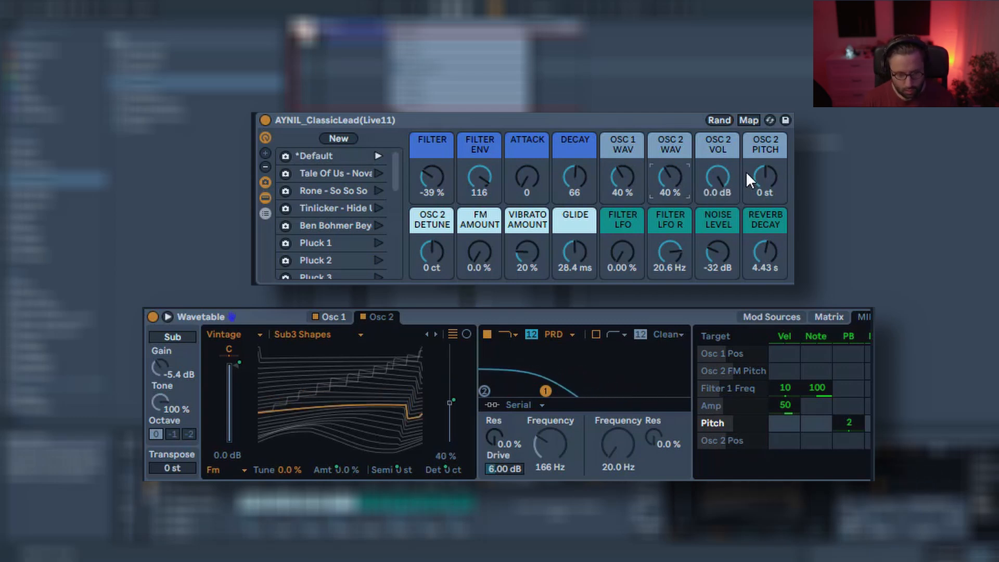
# Try Osc 2 Pitch macro values of 12 st and 1 st, returning it to 0 st.
pyautogui.moveTo(707, 177)
pyautogui.mouseDown()
pyautogui.moveTo(707, 223)
pyautogui.moveTo(707, 175)
pyautogui.mouseUp()
pyautogui.click(768, 191)
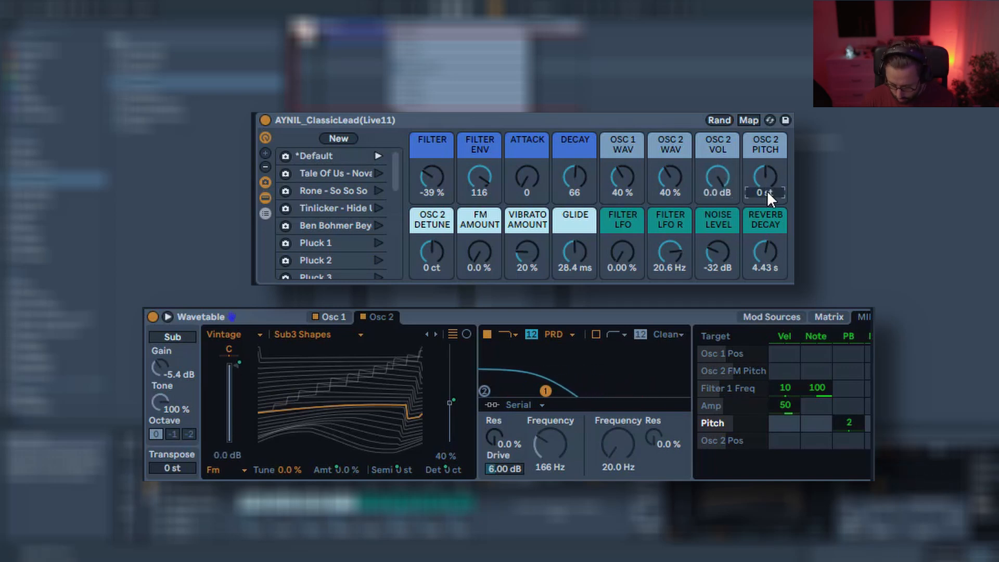
pyautogui.press('Return')
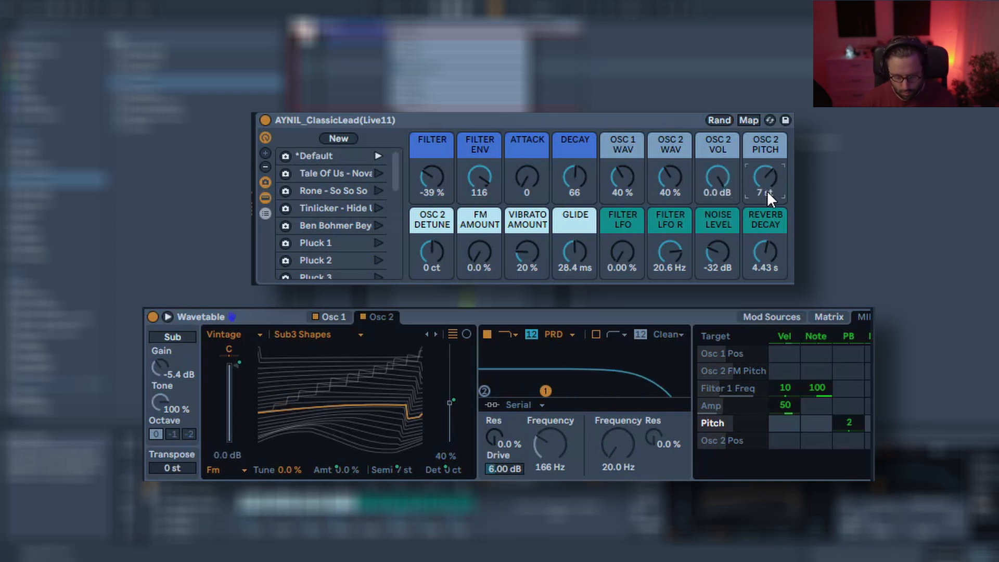
pyautogui.write('12')
pyautogui.press('Return')
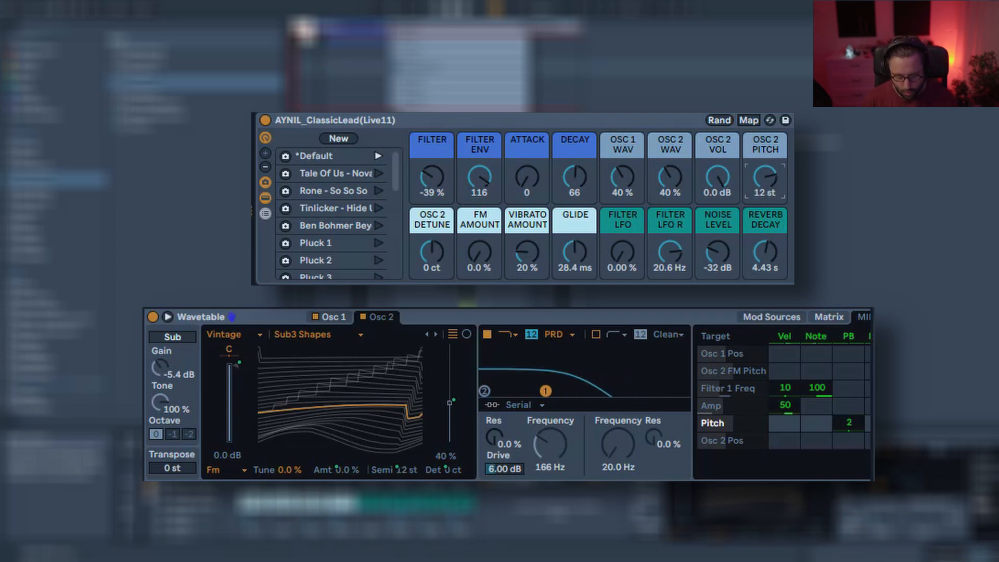
pyautogui.write('1')
pyautogui.press('Return')
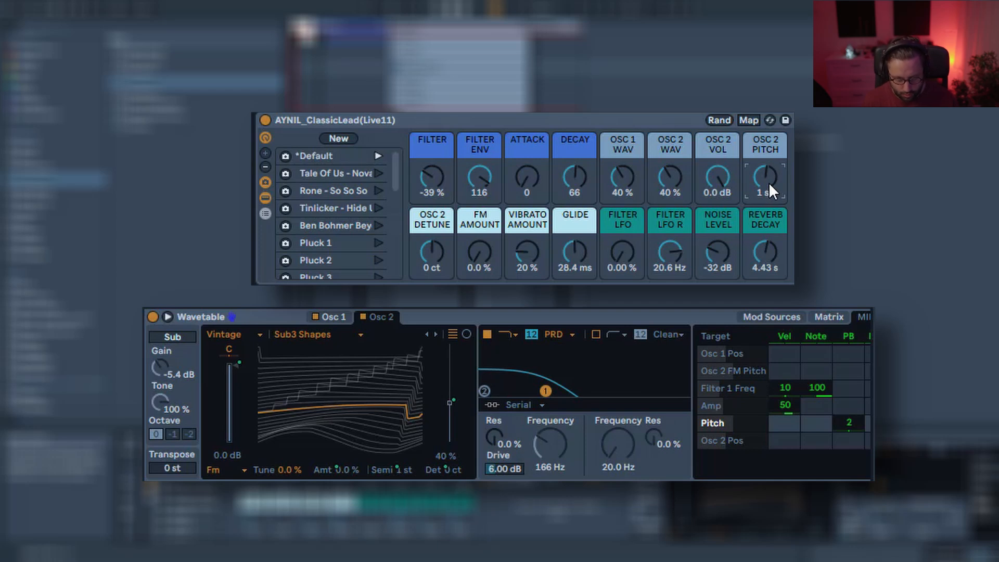
pyautogui.moveTo(769, 183); pyautogui.dragTo(769, 186)
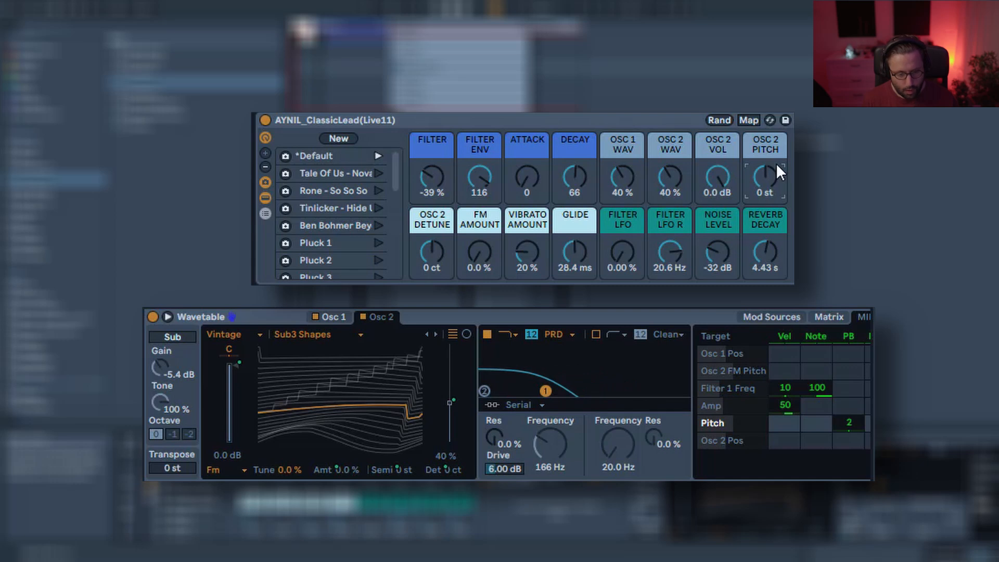
# Try detuning Osc 2 to 22 ct with the Osc 2 Detune macro, then reset it to 0 ct.
pyautogui.moveTo(428, 254); pyautogui.dragTo(429, 244)
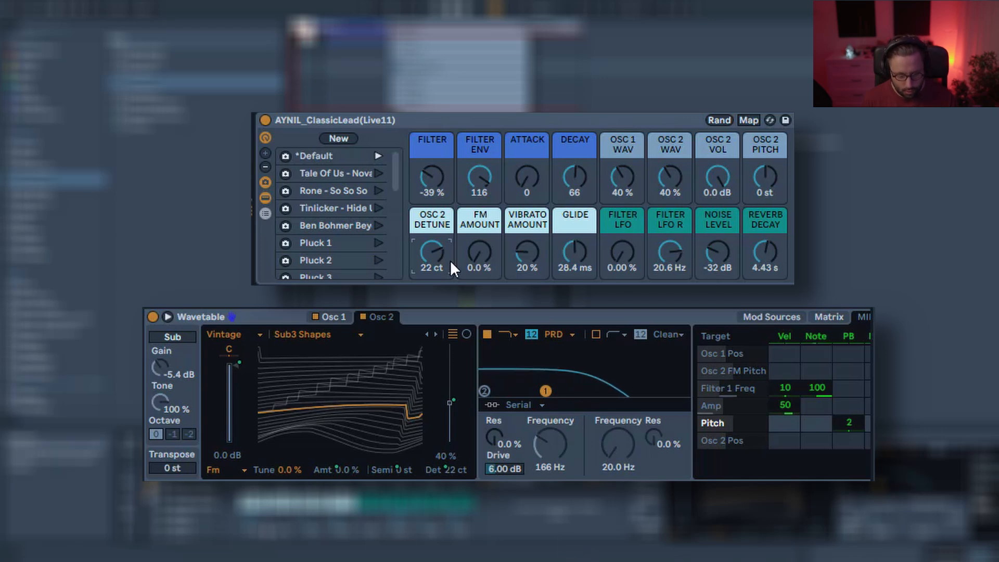
pyautogui.moveTo(451, 257)
pyautogui.mouseDown()
pyautogui.moveTo(451, 248)
pyautogui.moveTo(437, 266)
pyautogui.mouseUp()
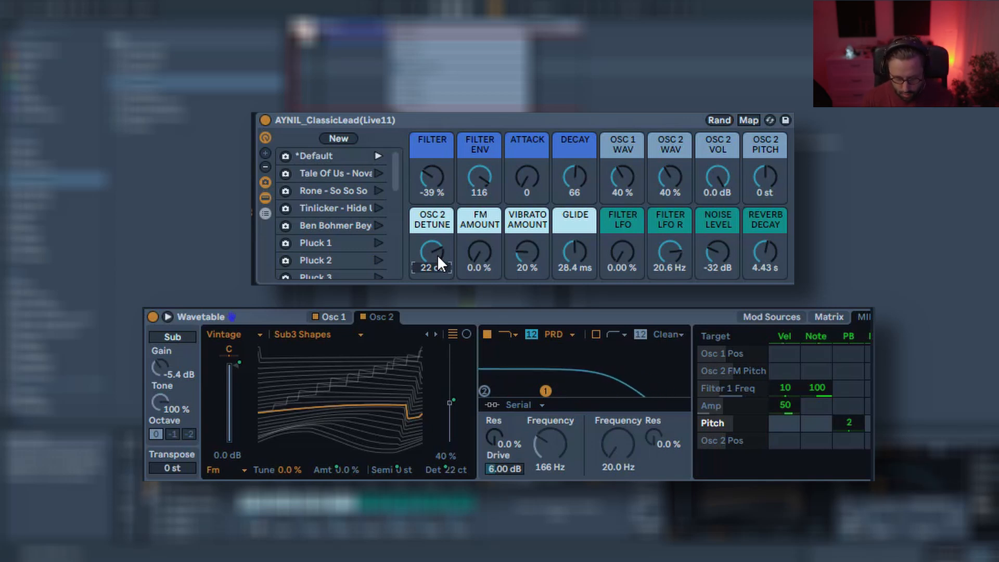
pyautogui.doubleClick(438, 254)
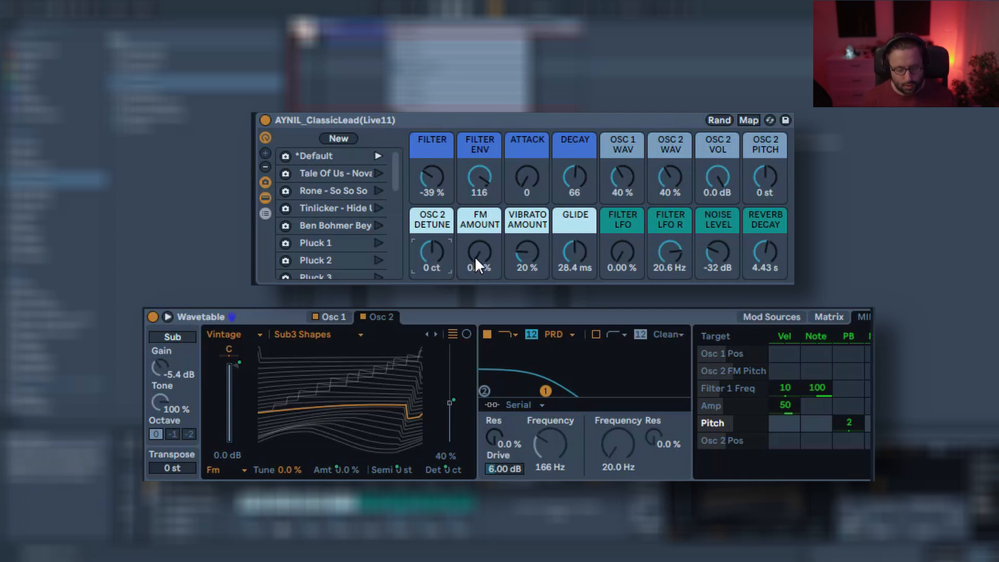
# Try raising the FM Amount macro to 57 %, then settle it at 29 %.
pyautogui.moveTo(475, 256)
pyautogui.mouseDown()
pyautogui.moveTo(475, 187)
pyautogui.moveTo(474, 256)
pyautogui.mouseUp()
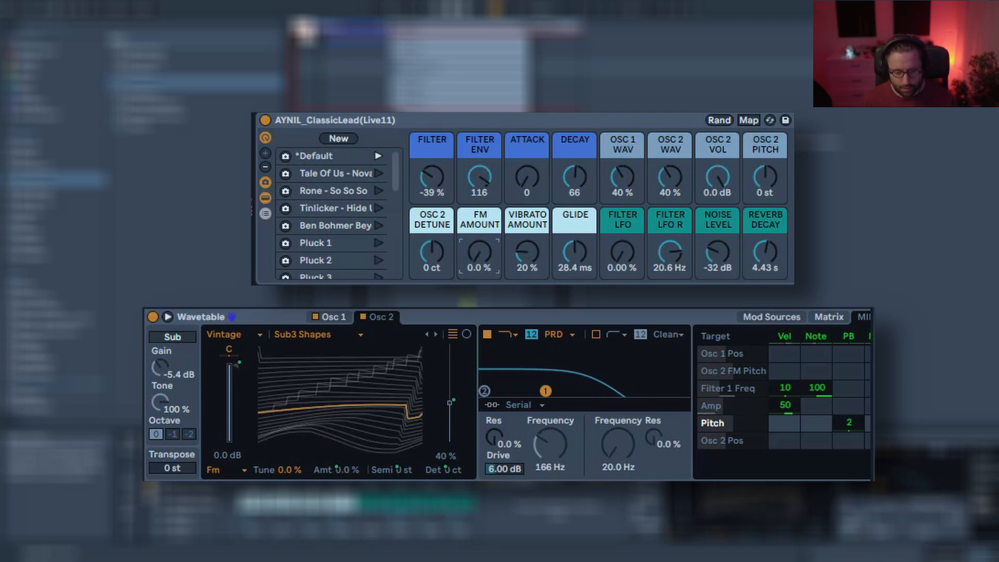
pyautogui.moveTo(474, 256); pyautogui.dragTo(475, 186)
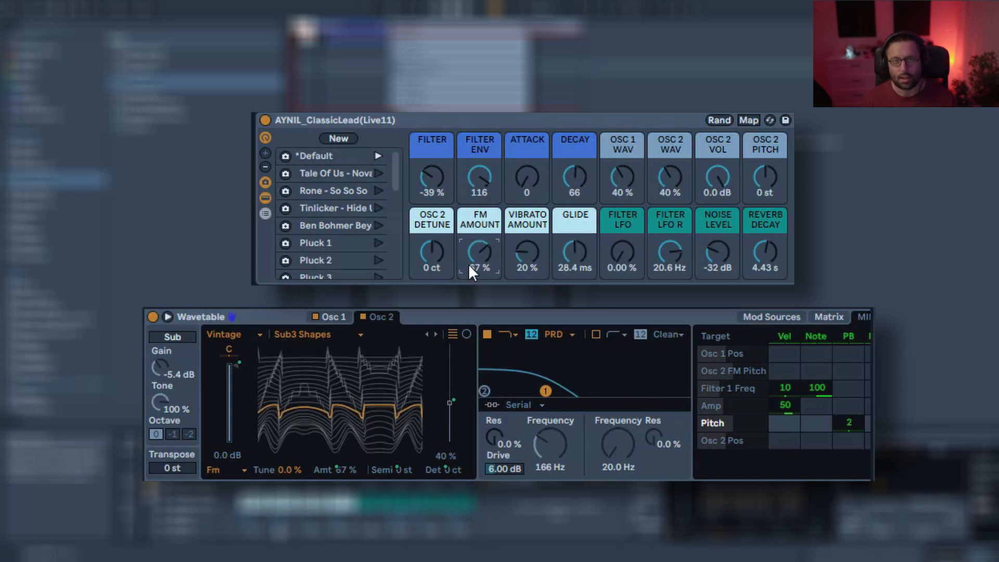
pyautogui.moveTo(471, 262); pyautogui.dragTo(471, 301)
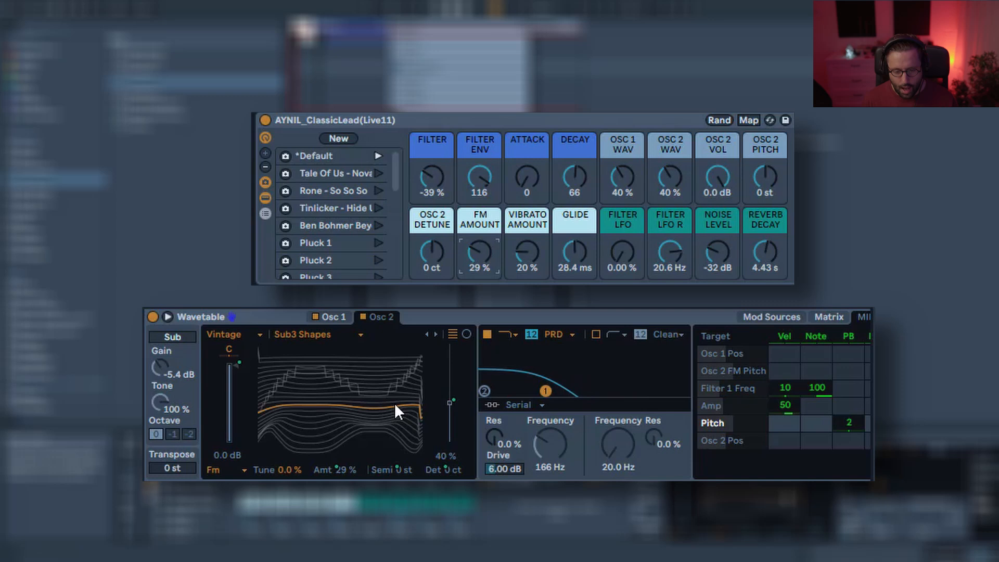
# Try the Classic effect mode on Oscillator 2, then switch it back to Fm.
pyautogui.click(225, 468)
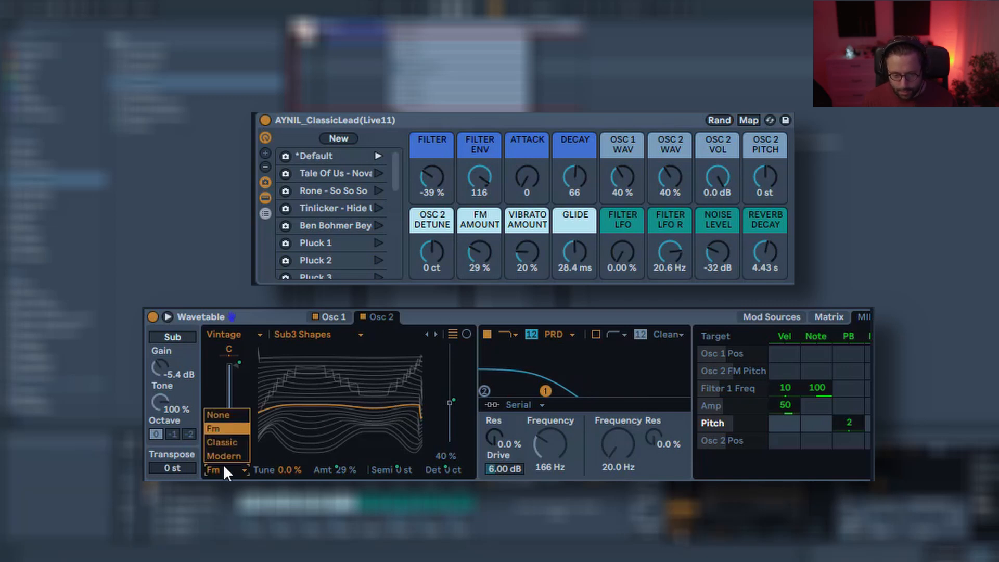
pyautogui.click(224, 465)
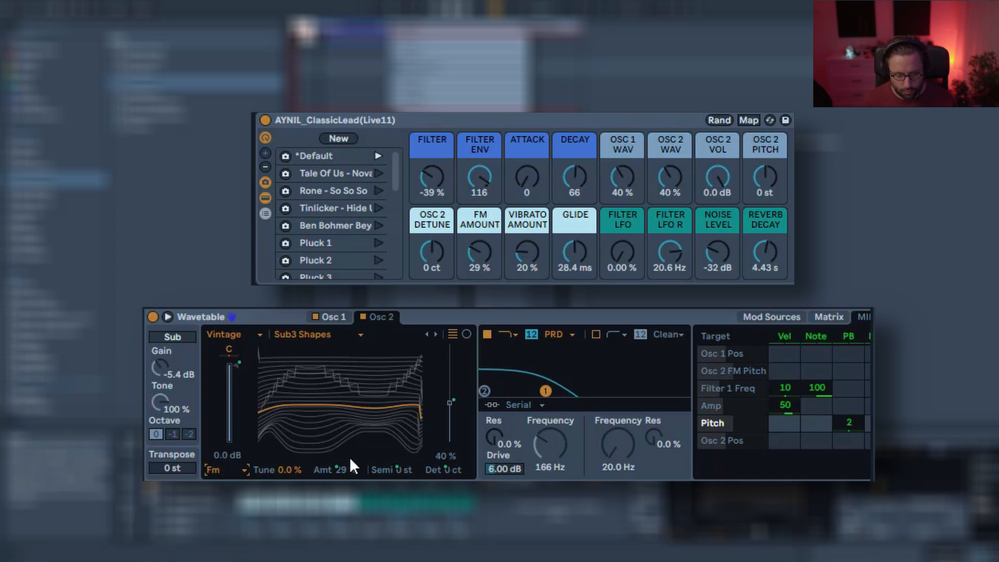
pyautogui.click(235, 467)
pyautogui.click(232, 437)
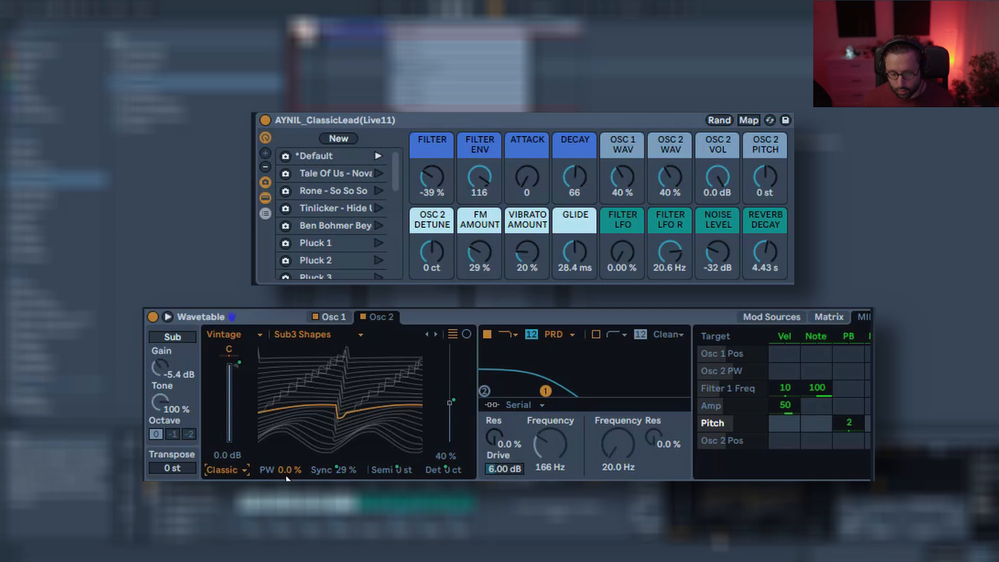
pyautogui.click(230, 467)
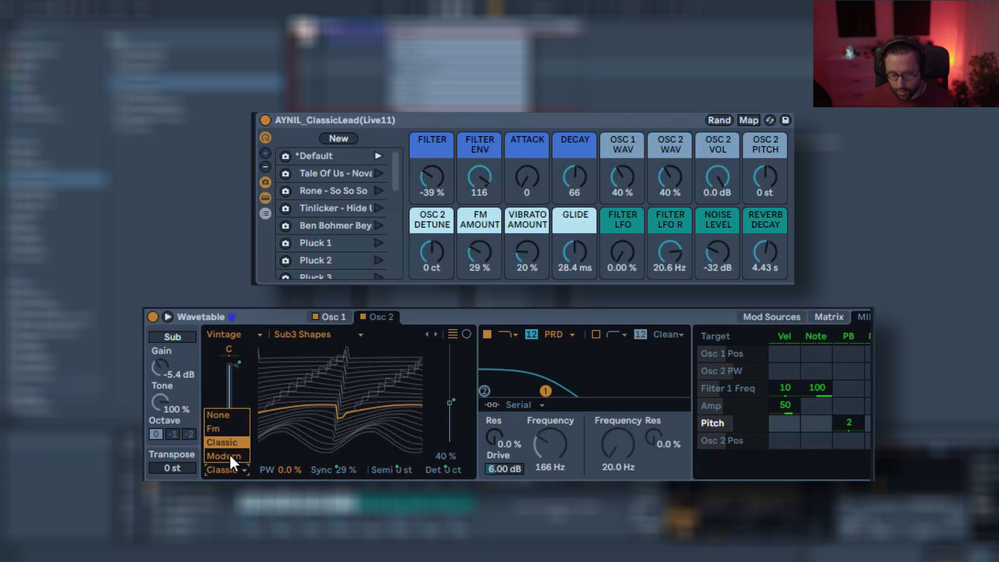
pyautogui.click(232, 431)
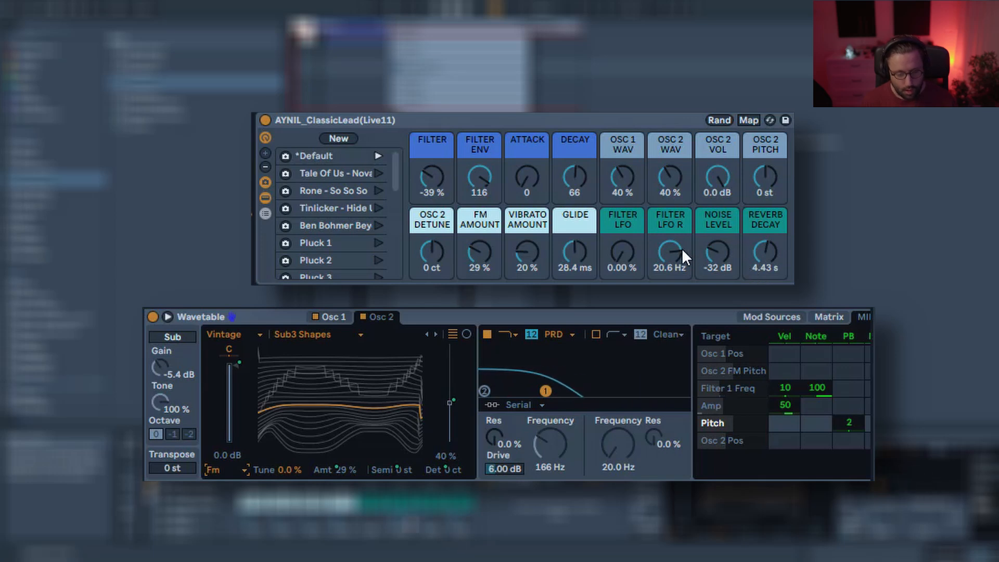
# Set the Vibrato Amount macro to 61 %.
pyautogui.doubleClick(529, 249)
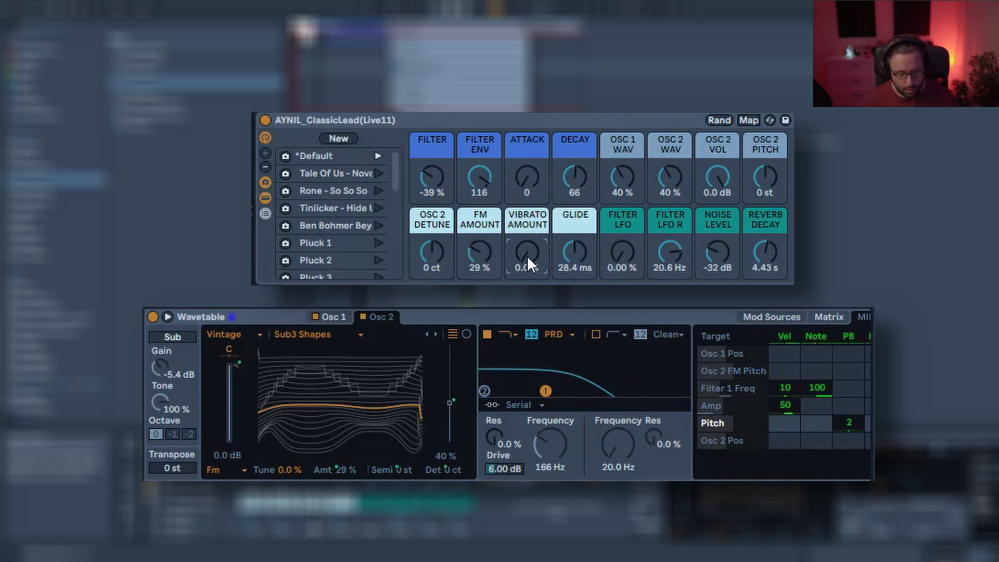
pyautogui.moveTo(527, 255)
pyautogui.mouseDown()
pyautogui.moveTo(527, 221)
pyautogui.moveTo(523, 258)
pyautogui.mouseUp()
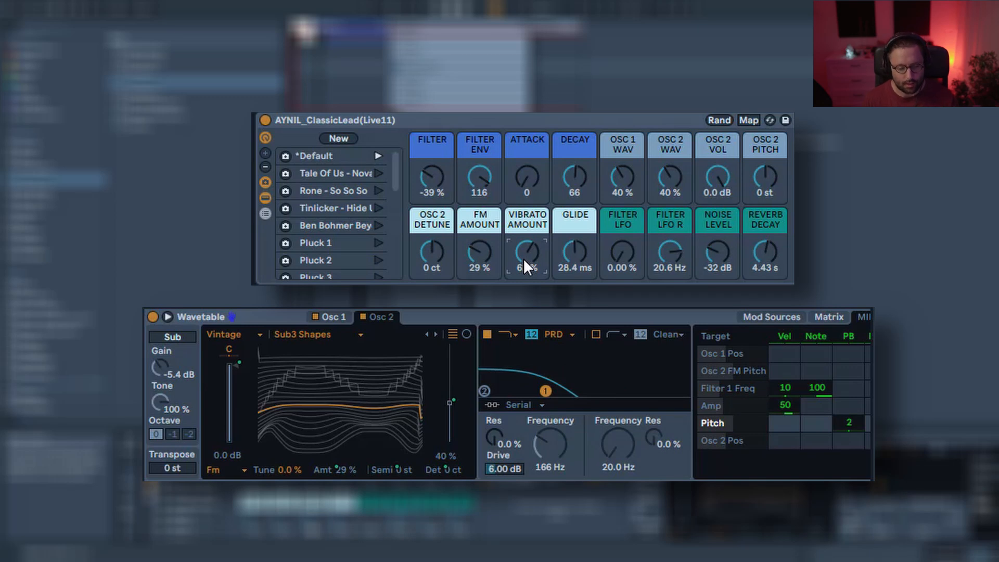
# Inspect the modulation matrix and the LFO 2 settings that drive the vibrato on pitch.
pyautogui.hscroll(5, 292, 386)
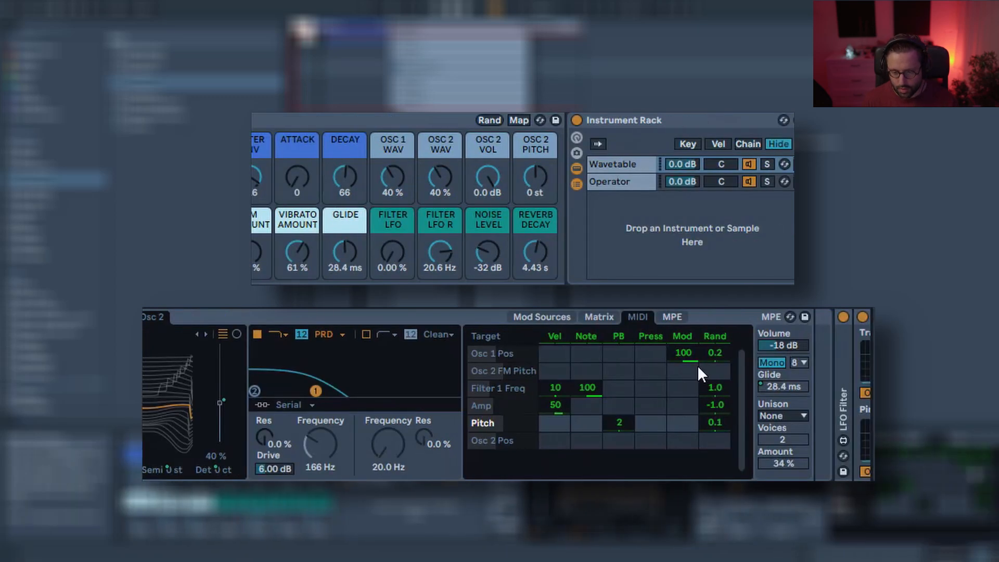
pyautogui.click(610, 317)
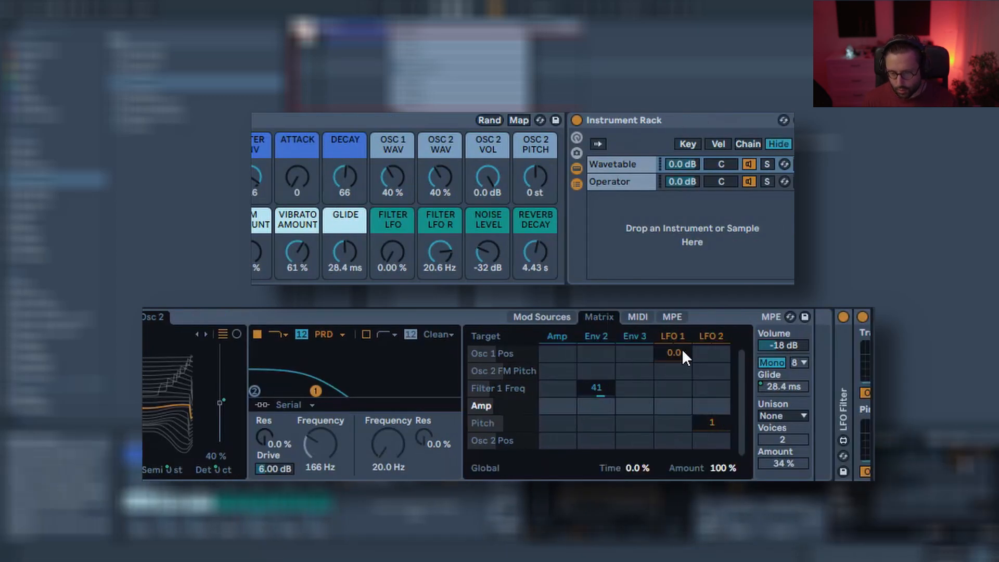
pyautogui.click(717, 420)
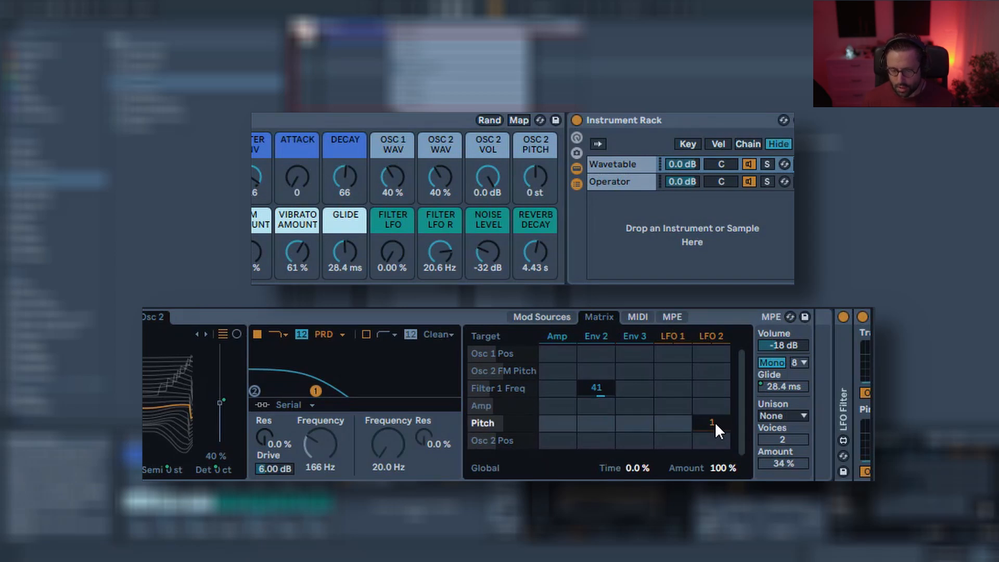
pyautogui.click(715, 339)
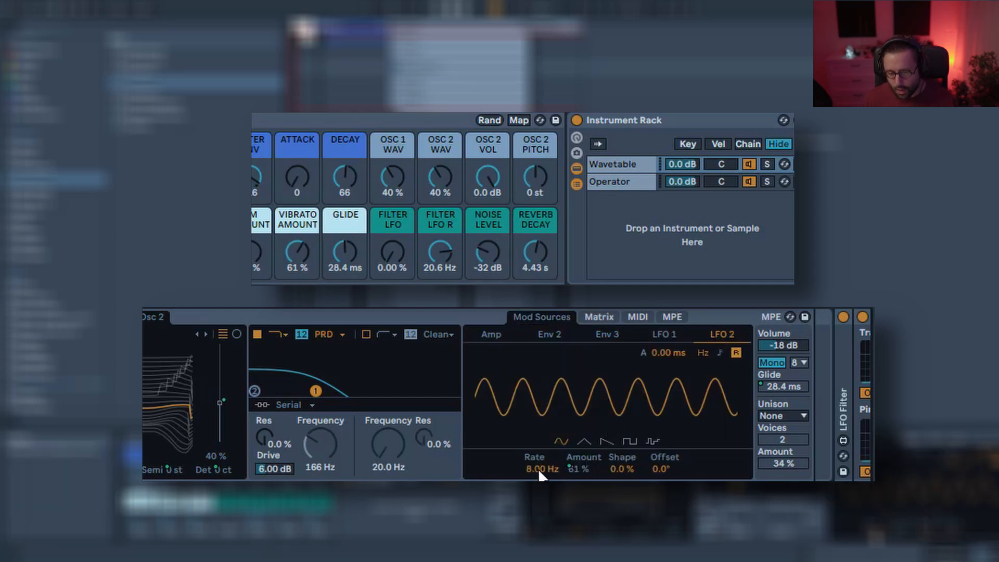
pyautogui.click(583, 440)
pyautogui.click(560, 441)
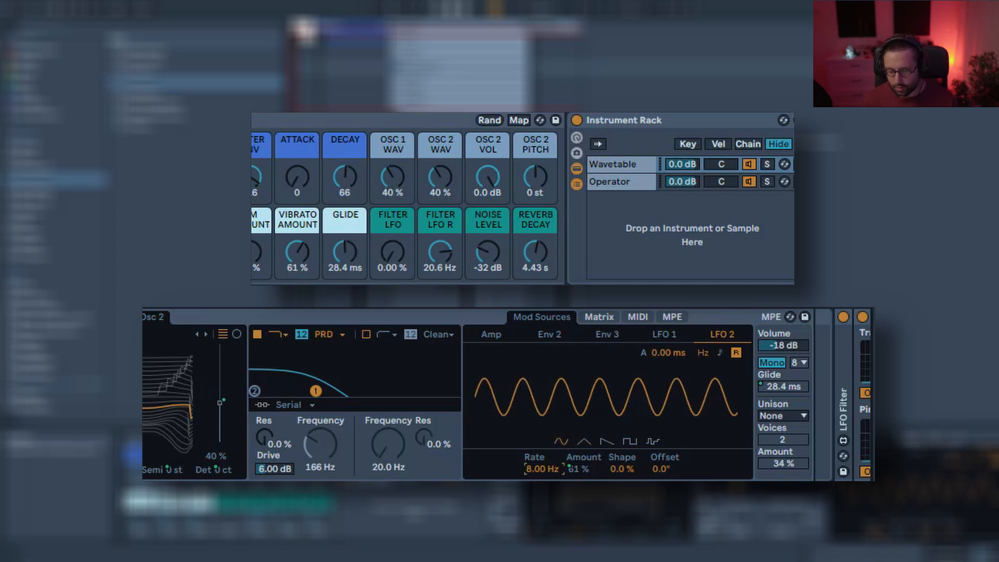
pyautogui.rightClick(578, 468)
pyautogui.press('Escape')
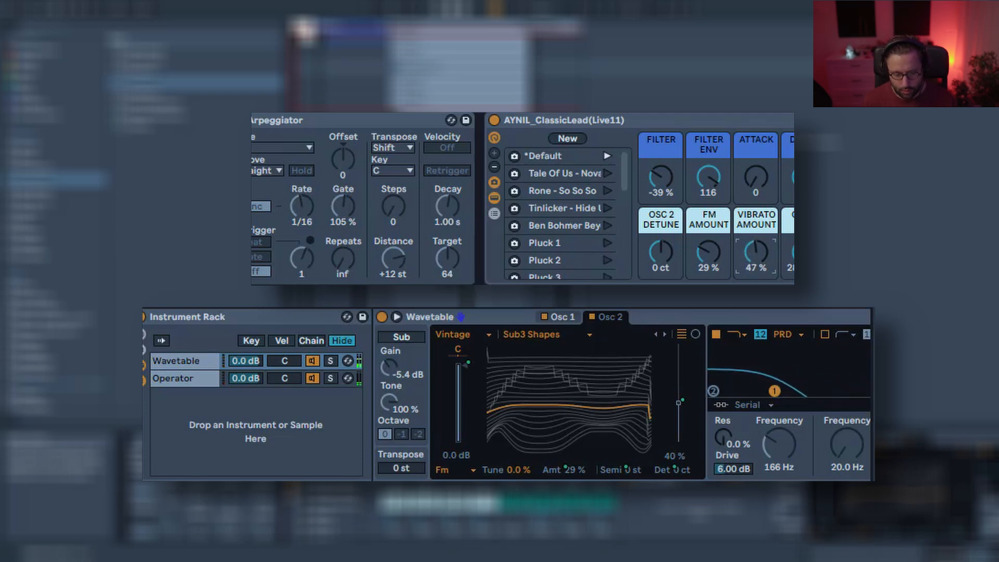
# Reset the Vibrato Amount macro to 0.0 % and, after trying about 52 ms, the Glide macro to 0.00 ms.
pyautogui.doubleClick(758, 255)
pyautogui.hscroll(2, 599, 192)
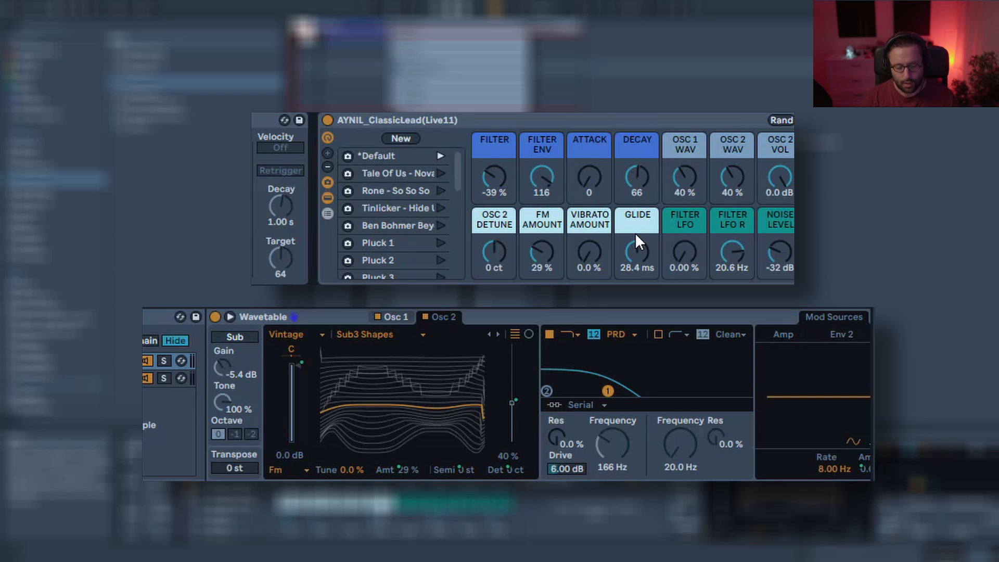
pyautogui.doubleClick(642, 249)
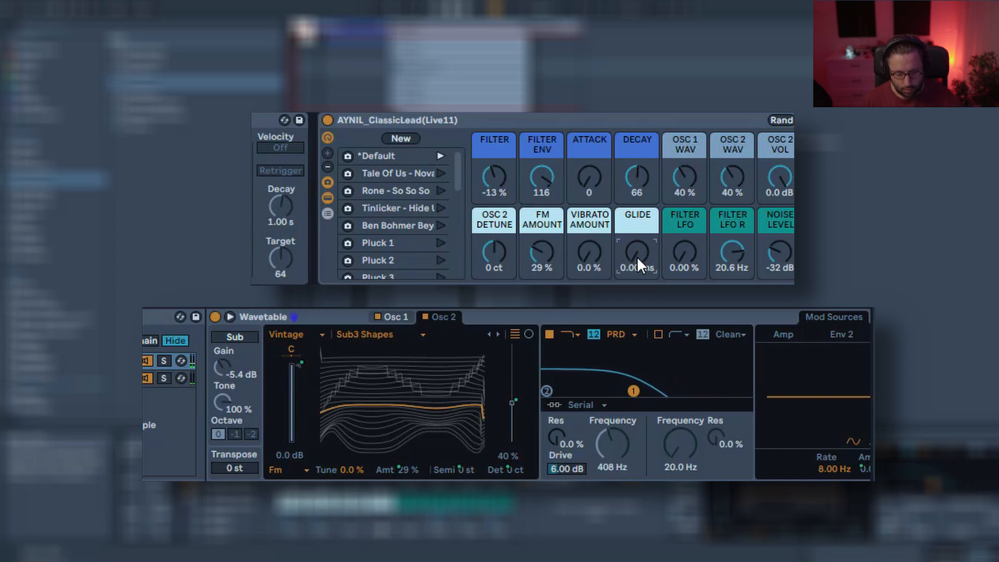
pyautogui.moveTo(637, 257); pyautogui.dragTo(637, 253)
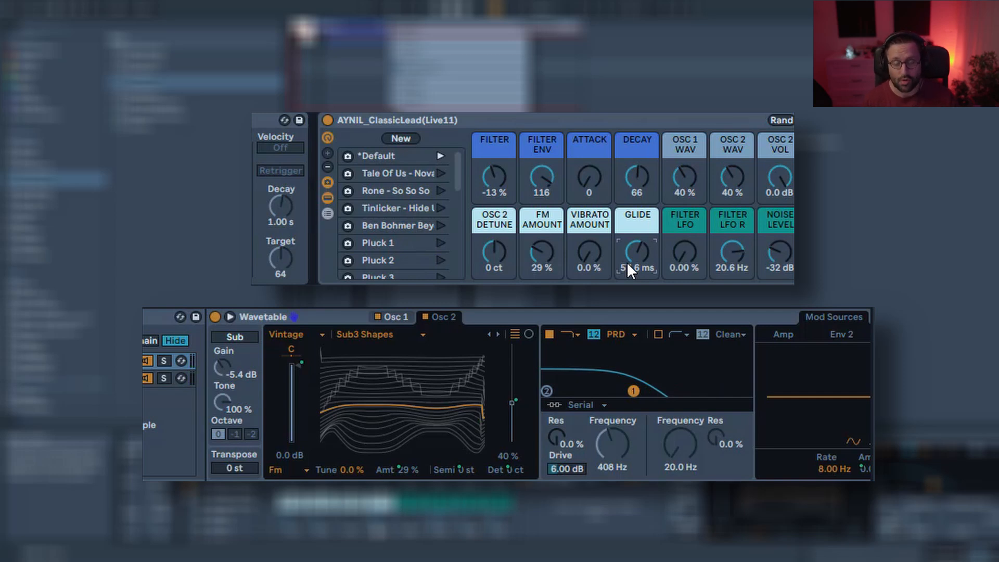
pyautogui.press('Delete')
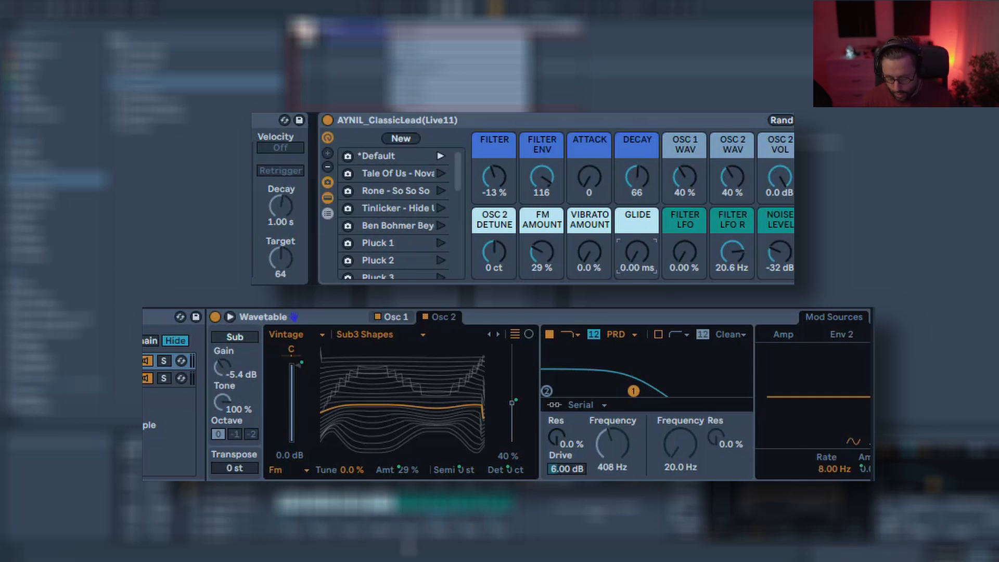
# Set the Filter LFO macro to 32.3 % and the Filter LFO R rate to 1.19 Hz.
pyautogui.moveTo(670, 264); pyautogui.dragTo(669, 234)
pyautogui.moveTo(723, 253); pyautogui.dragTo(723, 287)
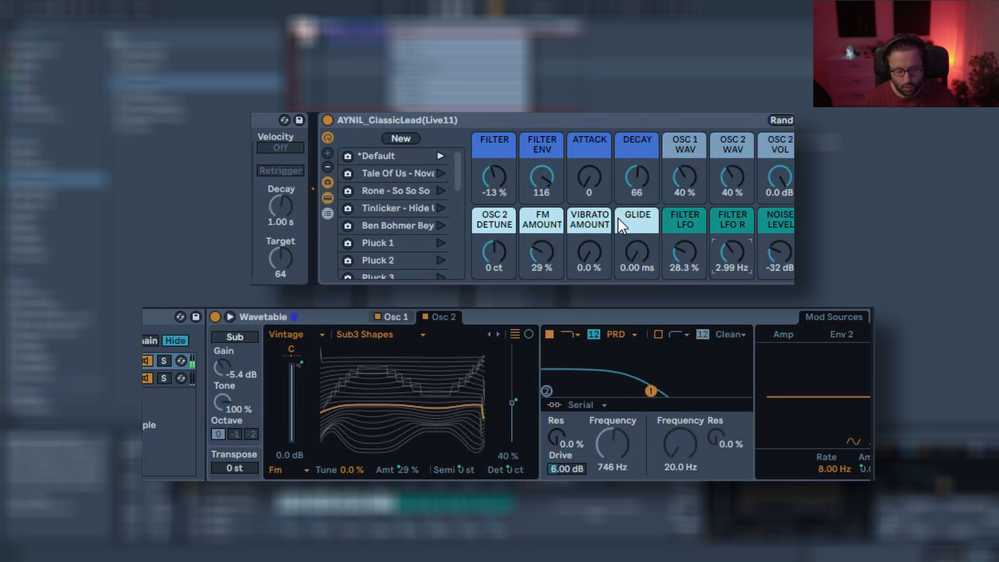
pyautogui.moveTo(683, 248); pyautogui.dragTo(683, 244)
pyautogui.moveTo(739, 264); pyautogui.dragTo(740, 278)
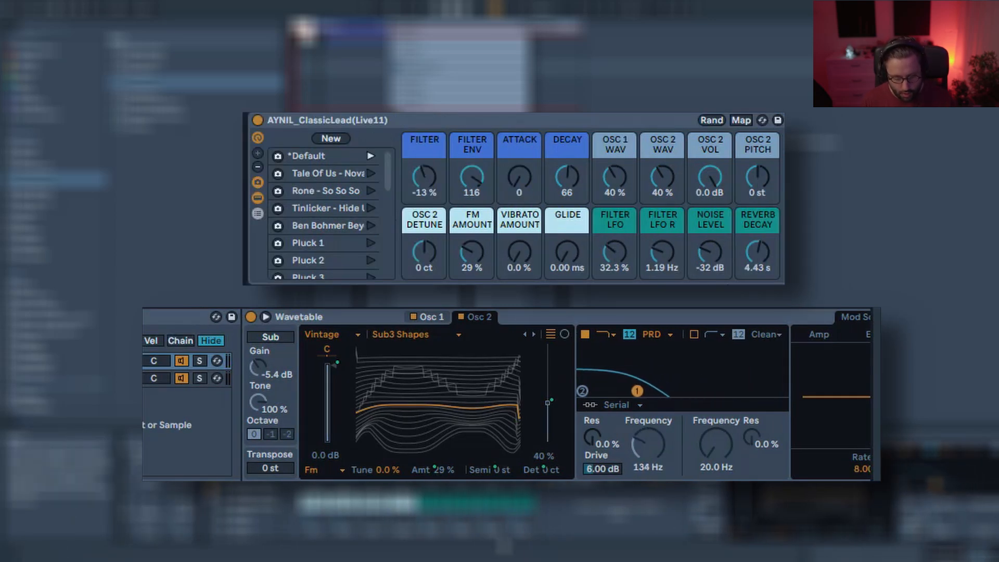
# Raise the Noise Level macro to -23 dB and shorten the Reverb Decay macro to 1.81 s.
pyautogui.moveTo(722, 274); pyautogui.dragTo(718, 265)
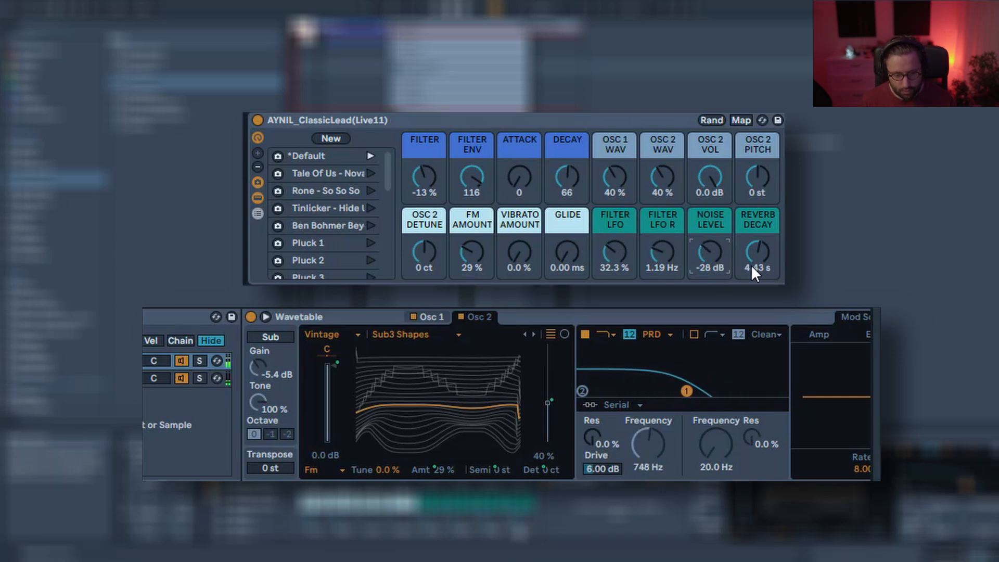
pyautogui.moveTo(716, 259); pyautogui.dragTo(715, 248)
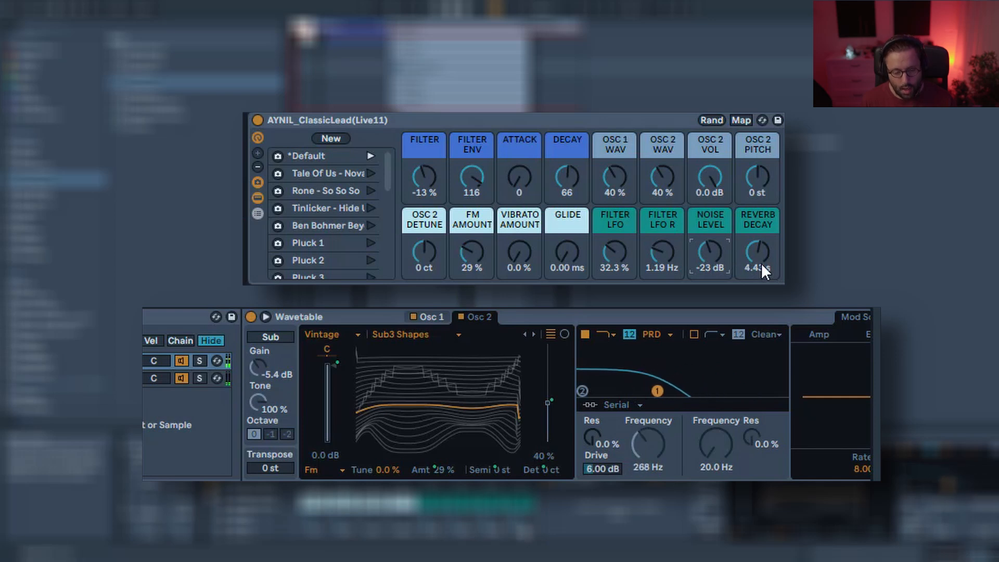
pyautogui.moveTo(764, 270); pyautogui.dragTo(764, 291)
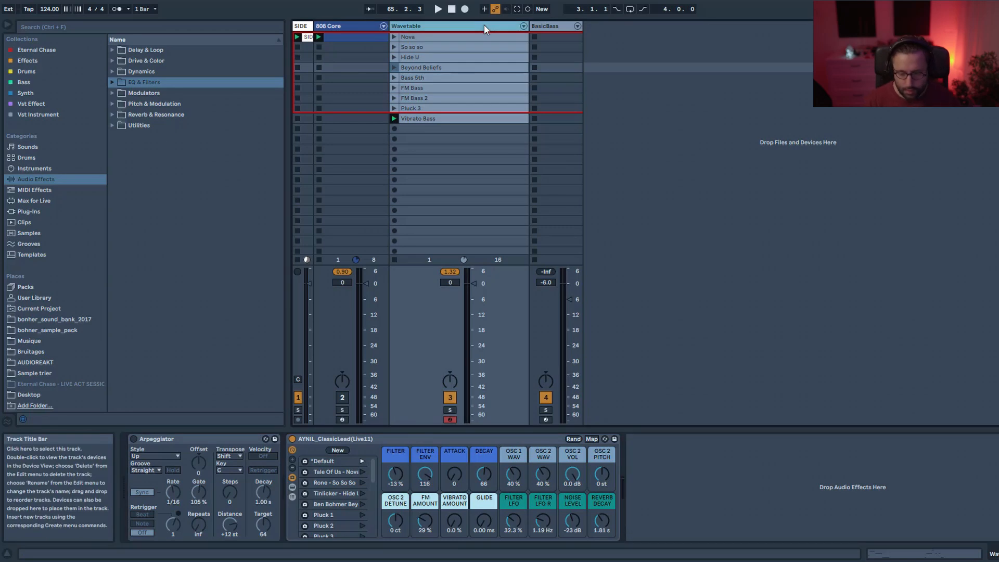
# Insert a new MIDI track and load a Wavetable instrument onto it.
pyautogui.hotkey('ctrl', 'shift', 't')
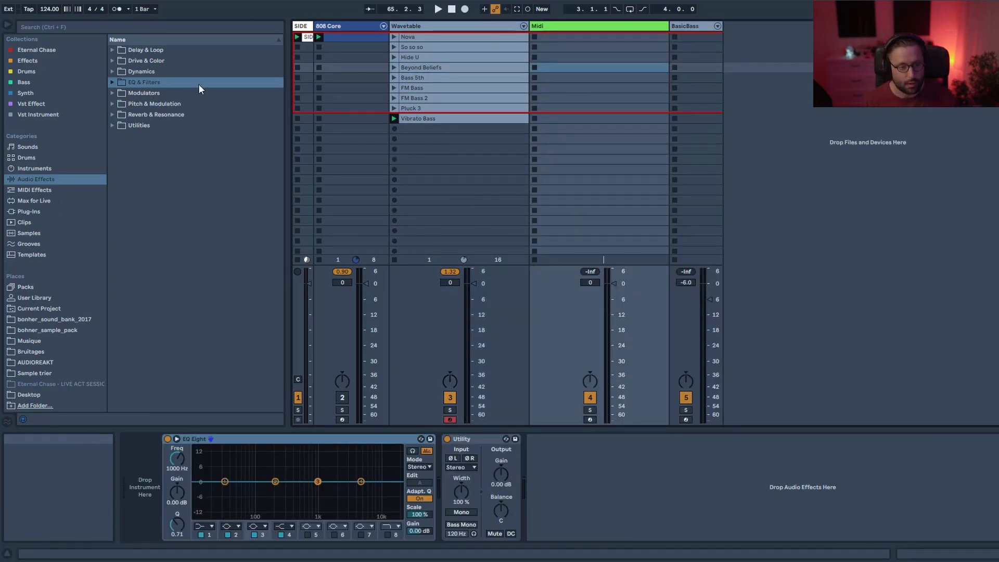
pyautogui.click(35, 168)
pyautogui.doubleClick(138, 177)
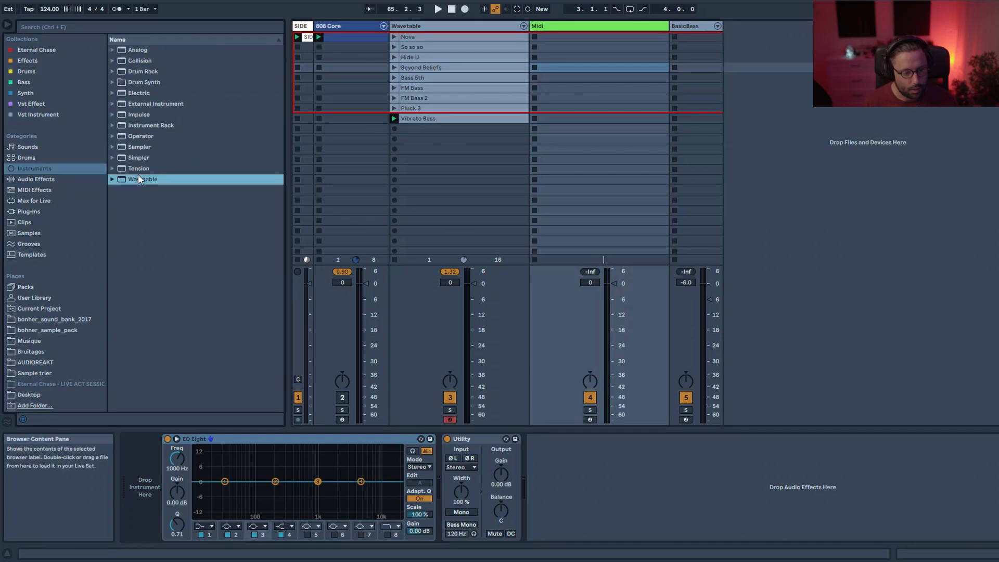
# Show the rack's macro controls expanded to 16 macros and rename Macro 1 to FILTER.
pyautogui.click(136, 451)
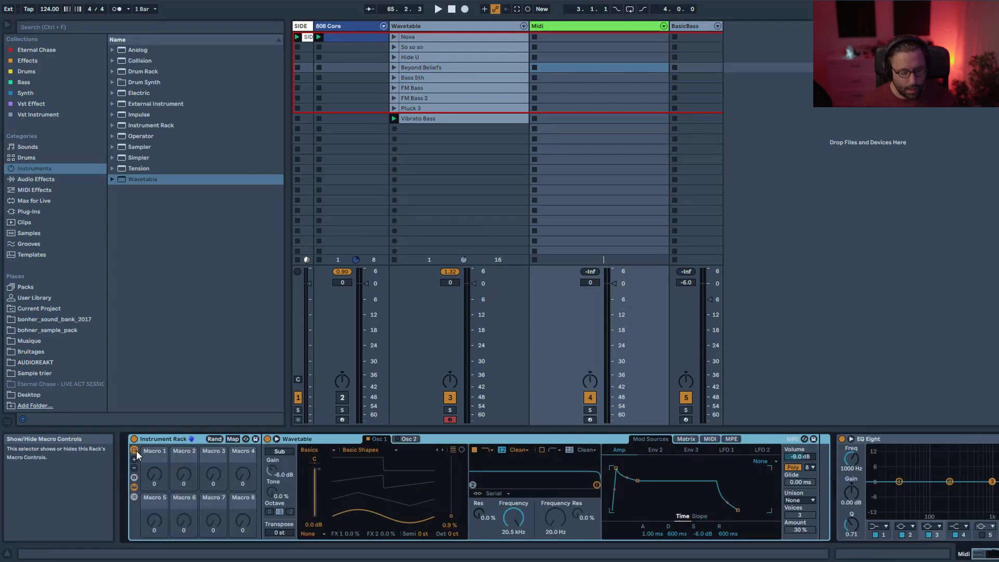
pyautogui.click(134, 458)
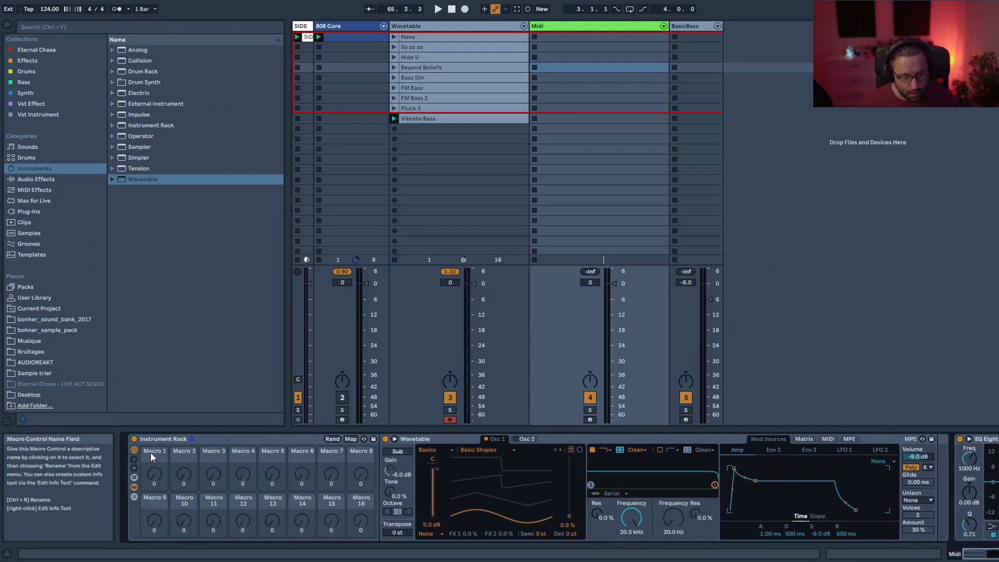
pyautogui.click(151, 452)
pyautogui.write('f')
pyautogui.press('BackSpace')
pyautogui.write('FILTER')
pyautogui.press('Return')
# Rename Macros 2, 3 and 4 to FILTER ENV, ATTACK and DECAY.
pyautogui.click(180, 452)
pyautogui.hotkey('ctrl', 'r')
pyautogui.write('FILTW')
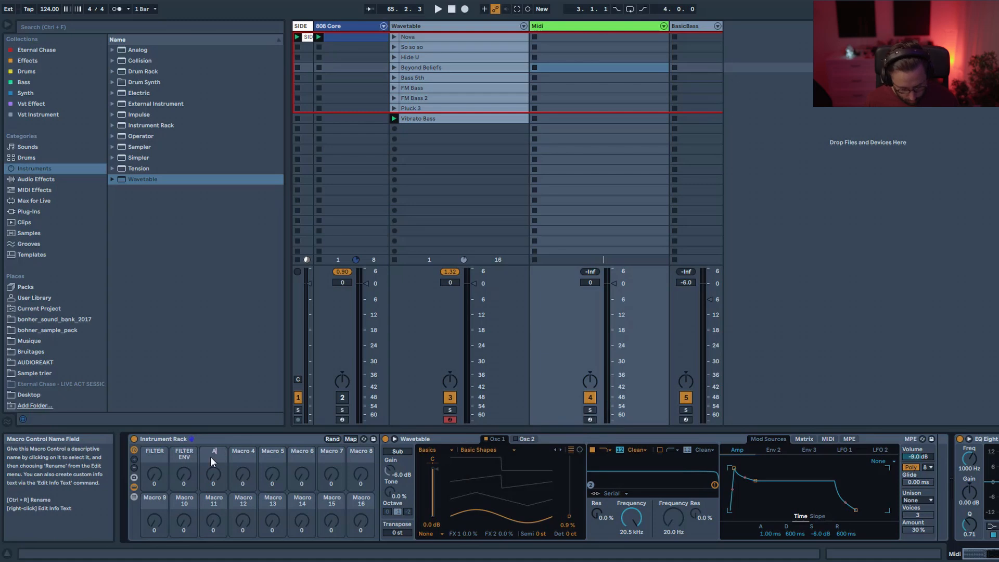
pyautogui.click(240, 453)
pyautogui.write('DECAY')
pyautogui.press('Return')
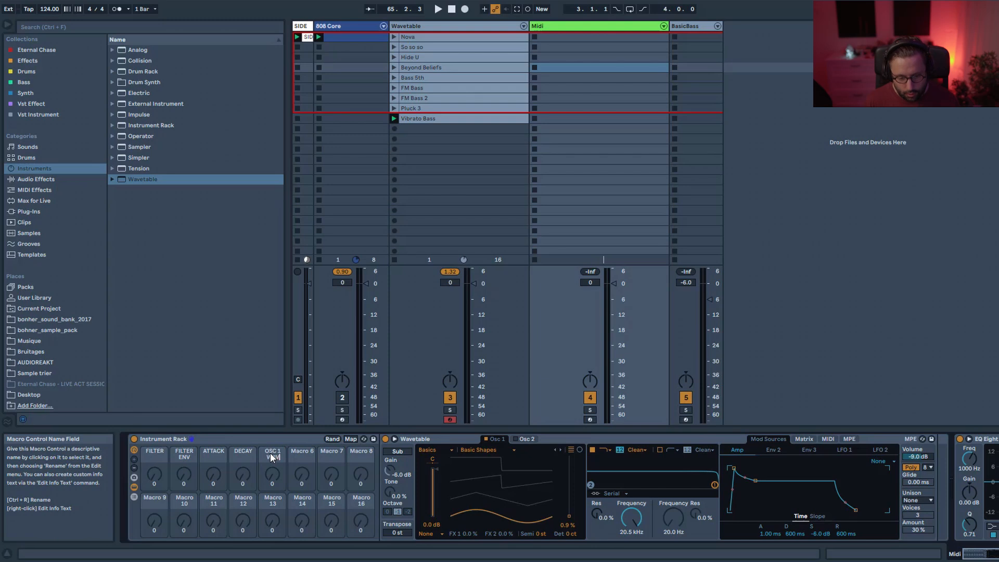
# Set Oscillator 1 to the Vintage Sub3 Shapes wavetable with its position at 65 %.
pyautogui.moveTo(561, 495); pyautogui.dragTo(561, 467)
pyautogui.click(442, 449)
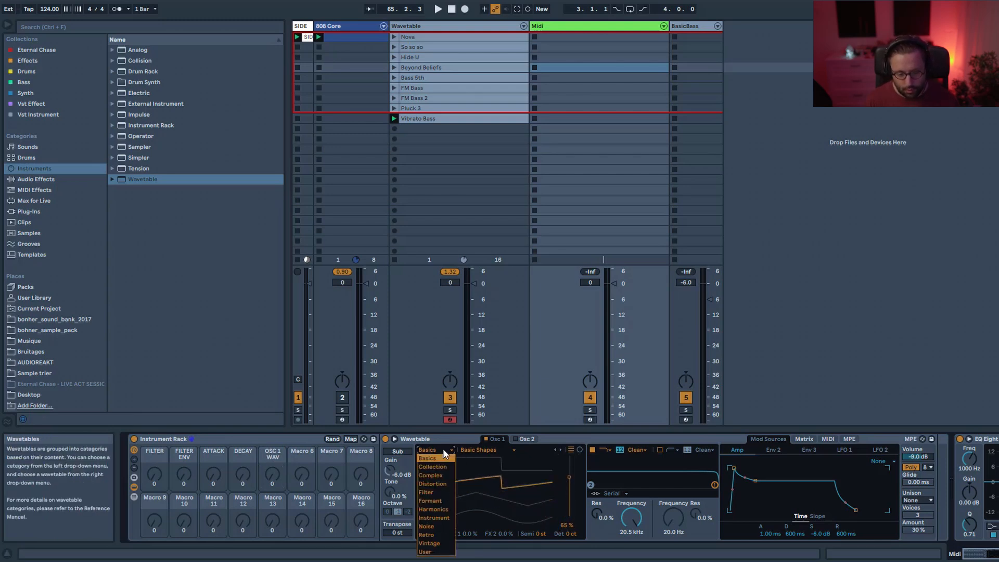
pyautogui.click(434, 542)
pyautogui.click(501, 451)
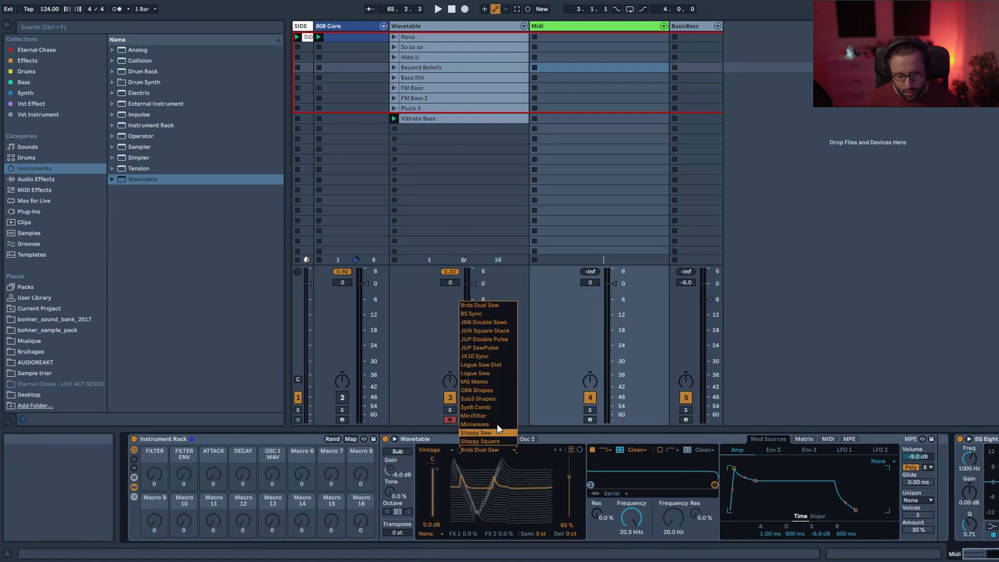
pyautogui.click(493, 399)
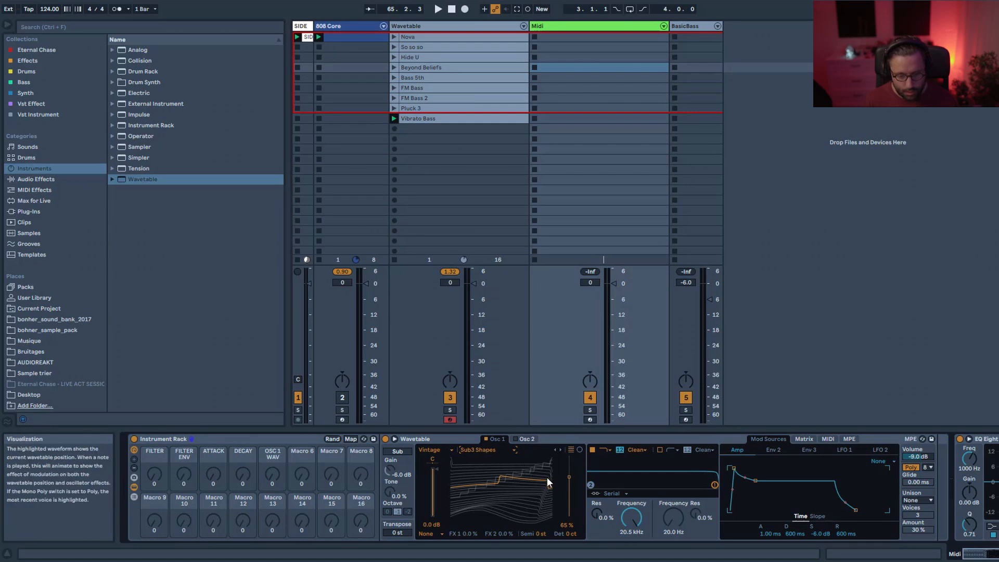
# Map Oscillator 1's wavetable position to the OSC 1 WAV macro.
pyautogui.rightClick(566, 471)
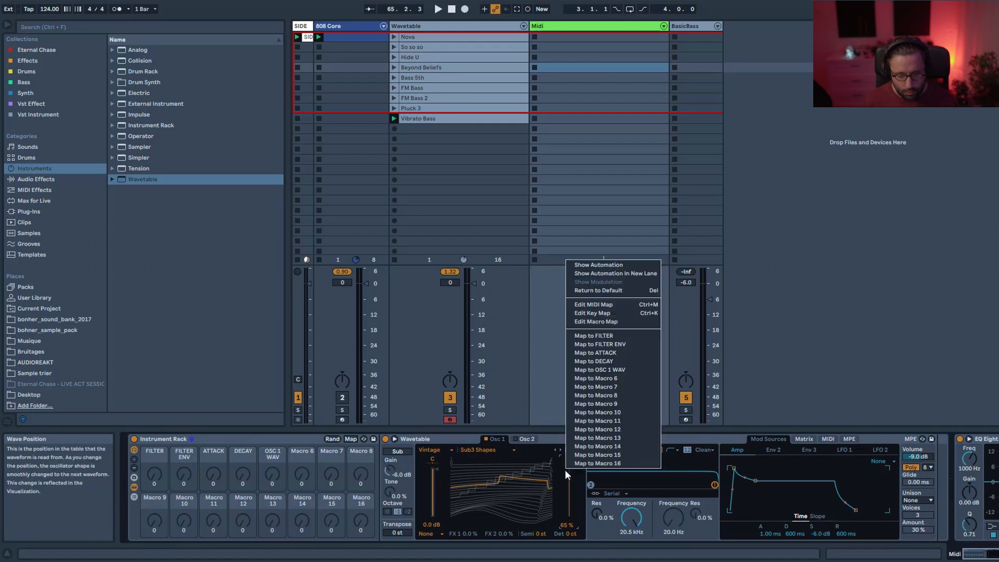
pyautogui.click(604, 369)
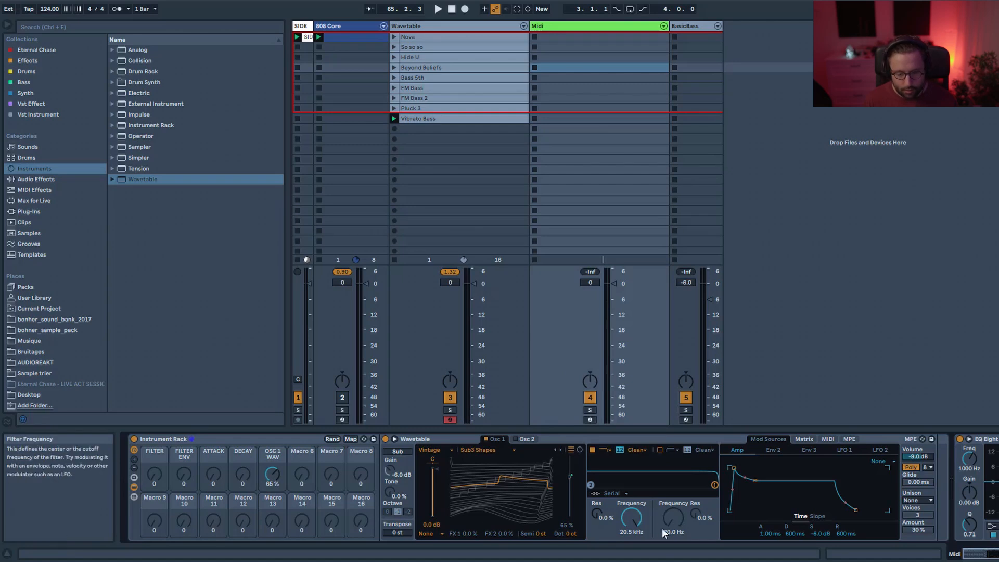
# Map the filter frequency to the FILTER macro.
pyautogui.rightClick(627, 515)
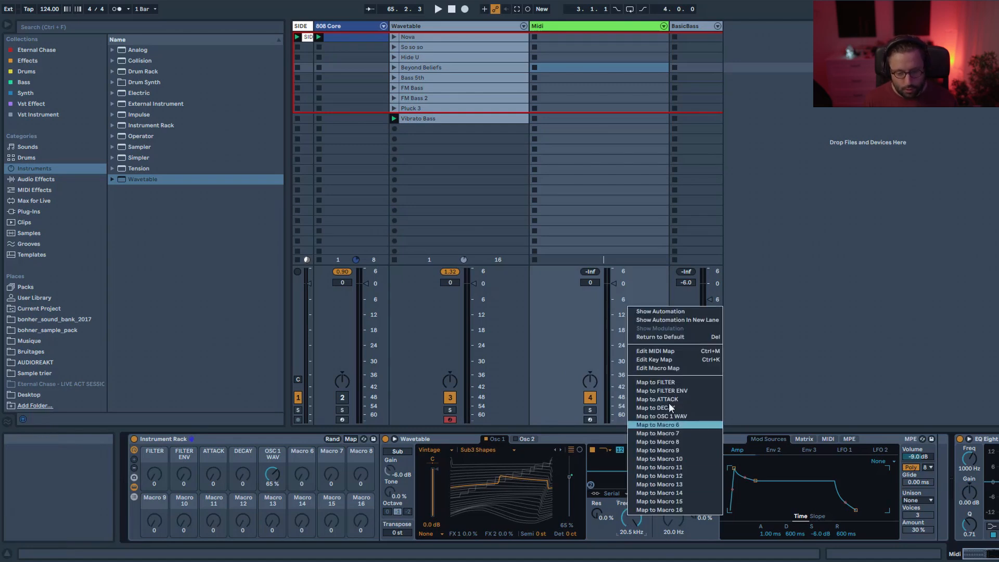
pyautogui.click(673, 382)
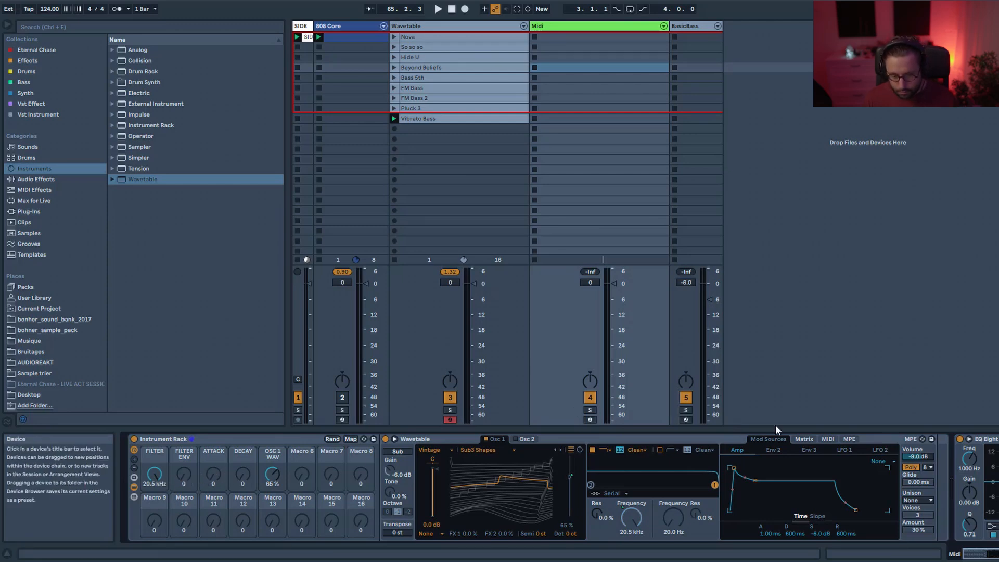
# Arm the track for recording and lower the FILTER macro to 128 Hz.
pyautogui.click(803, 439)
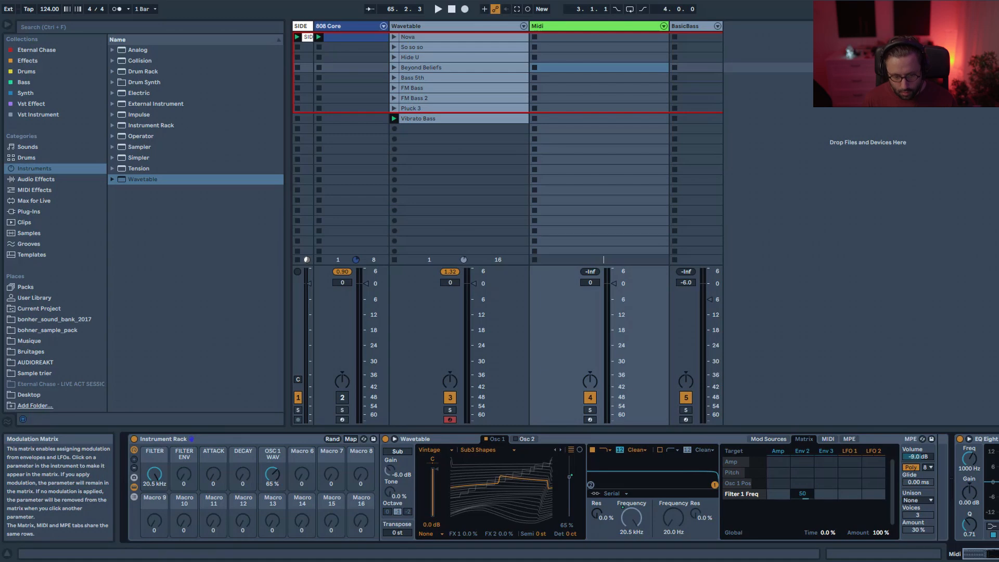
pyautogui.click(589, 419)
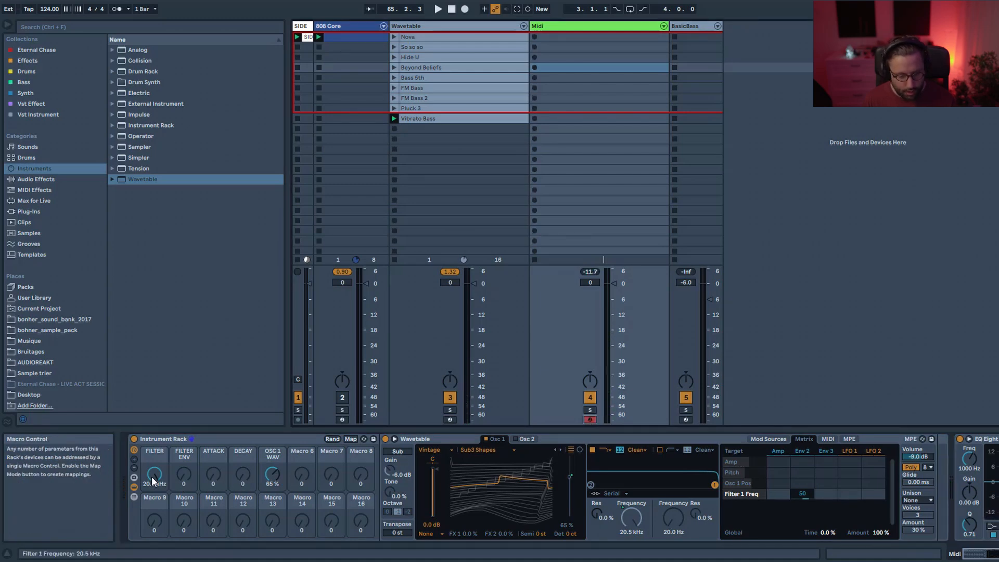
pyautogui.moveTo(153, 480); pyautogui.dragTo(154, 536)
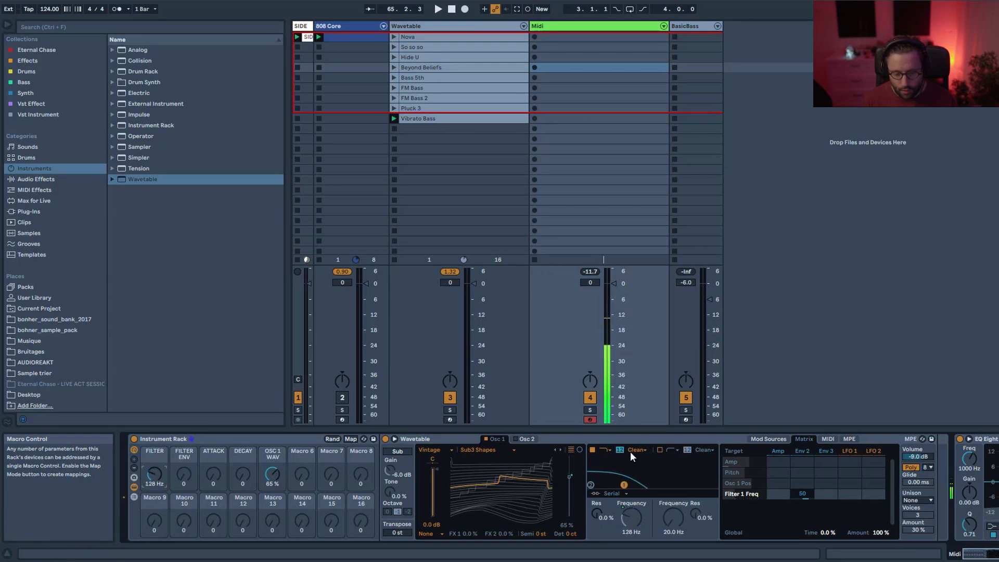
# Switch the filter's circuit type to PRD.
pyautogui.click(639, 450)
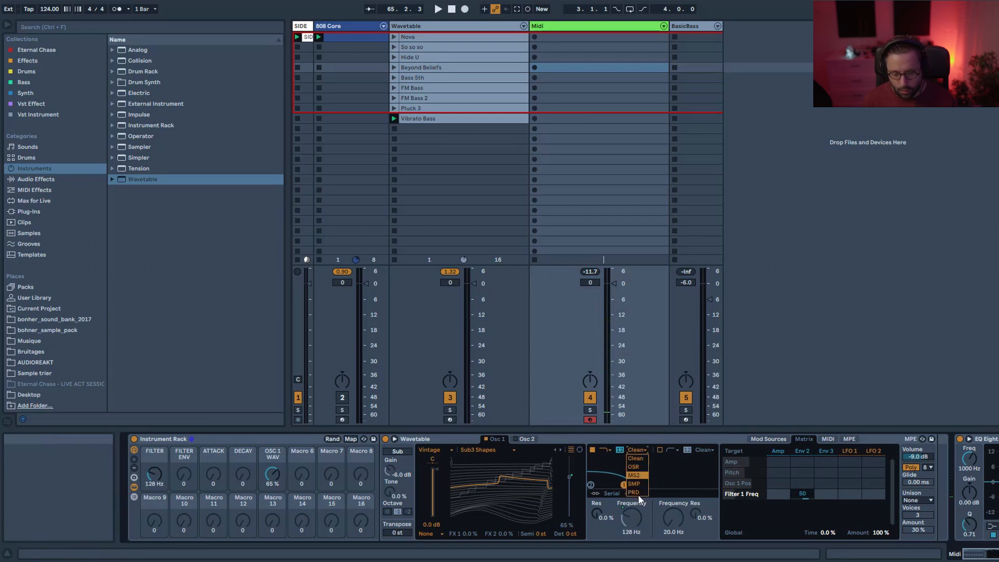
pyautogui.click(638, 492)
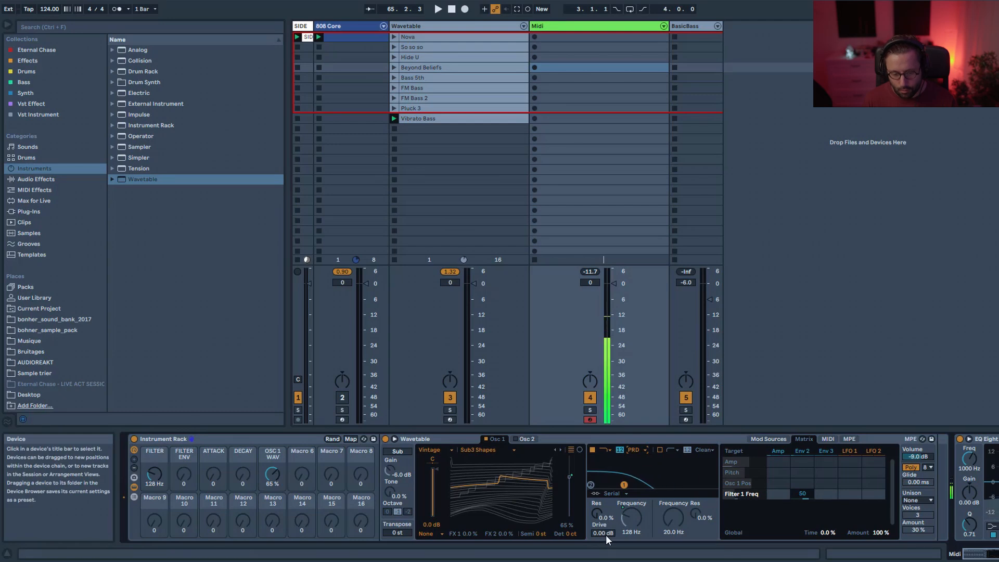
pyautogui.press('Return')
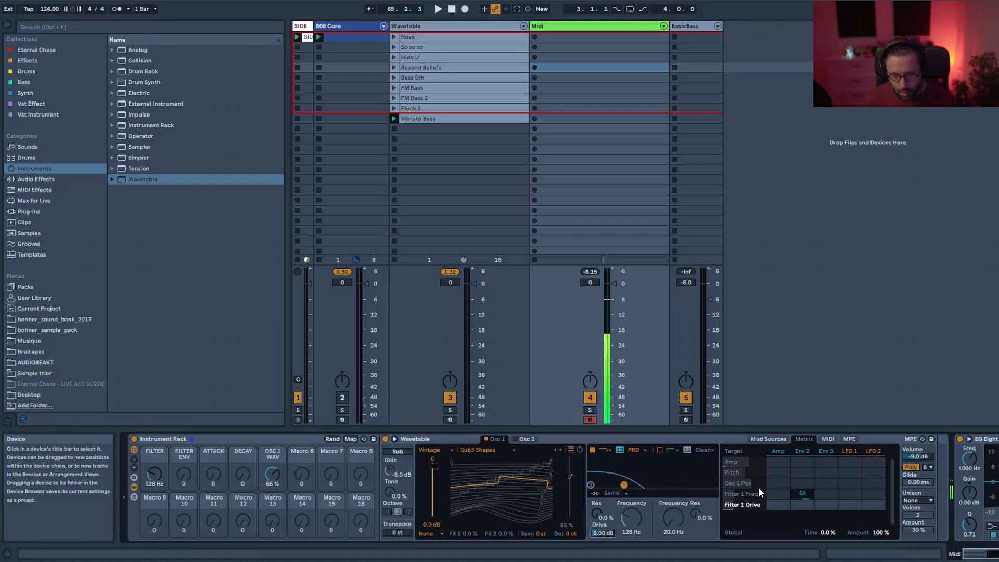
# Set Envelope 2's modulation amount on Filter 1 Freq to 50 in the modulation matrix.
pyautogui.doubleClick(805, 497)
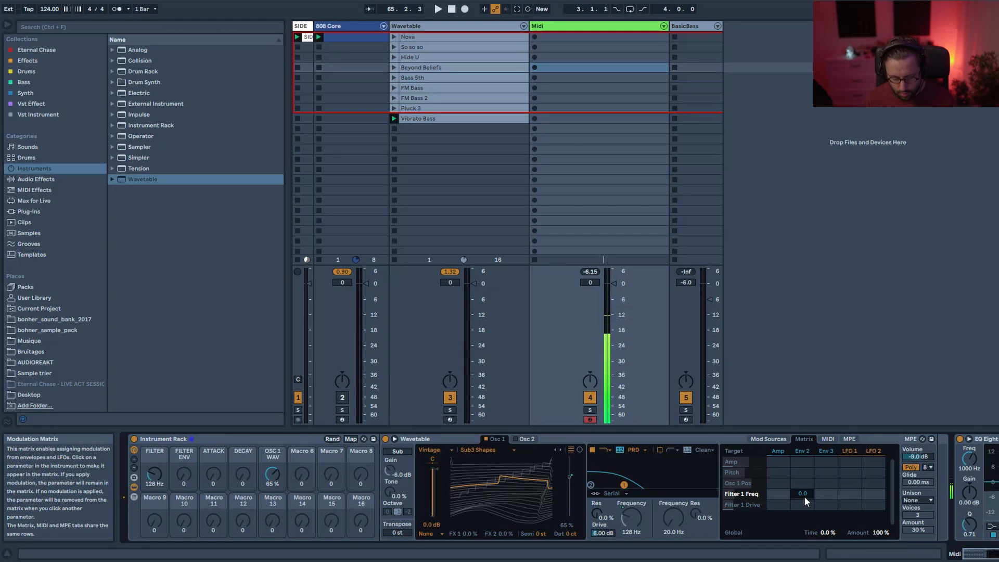
pyautogui.write('50')
pyautogui.press('Return')
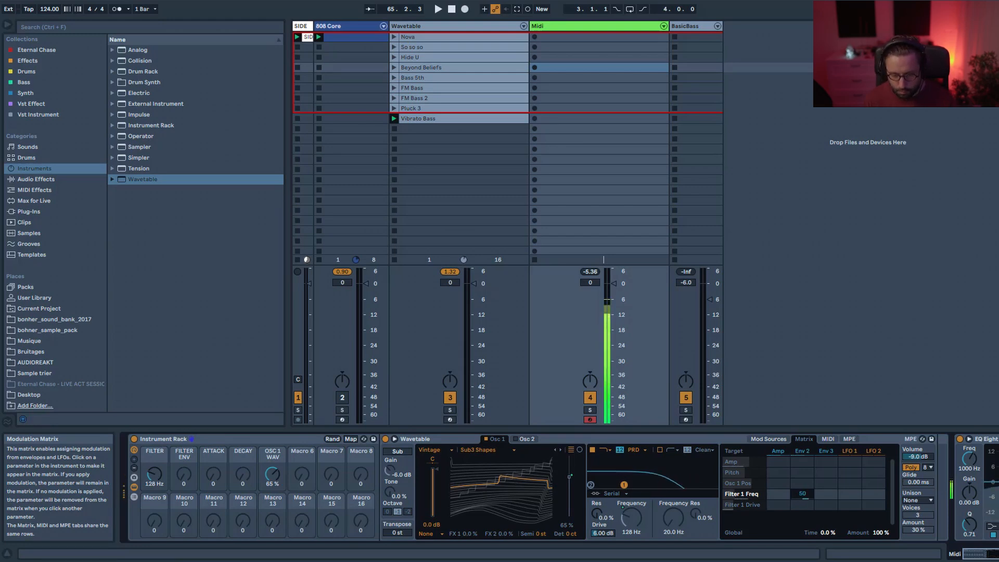
# Map Envelope 2's attack time to the ATTACK macro.
pyautogui.click(802, 450)
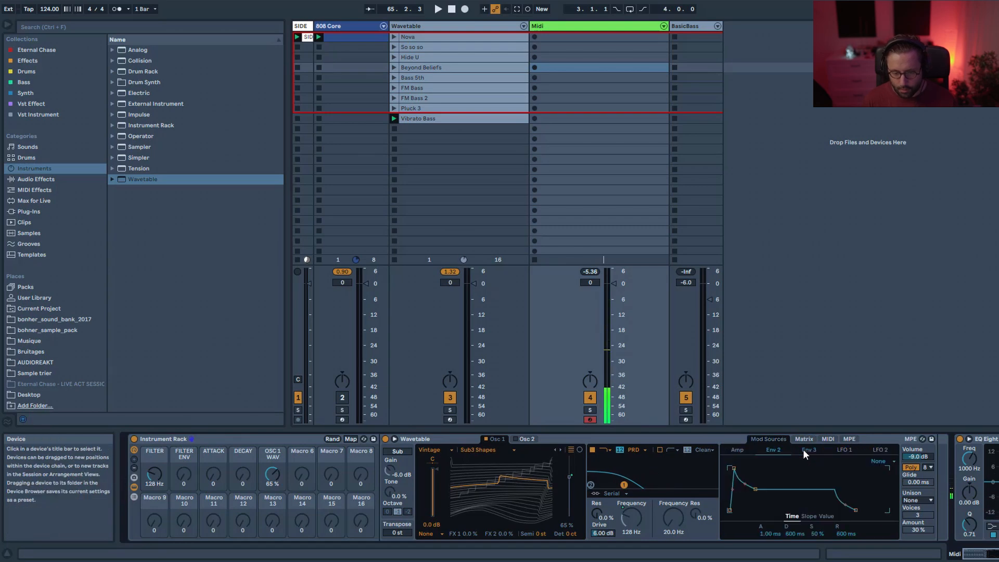
pyautogui.rightClick(761, 534)
pyautogui.click(814, 424)
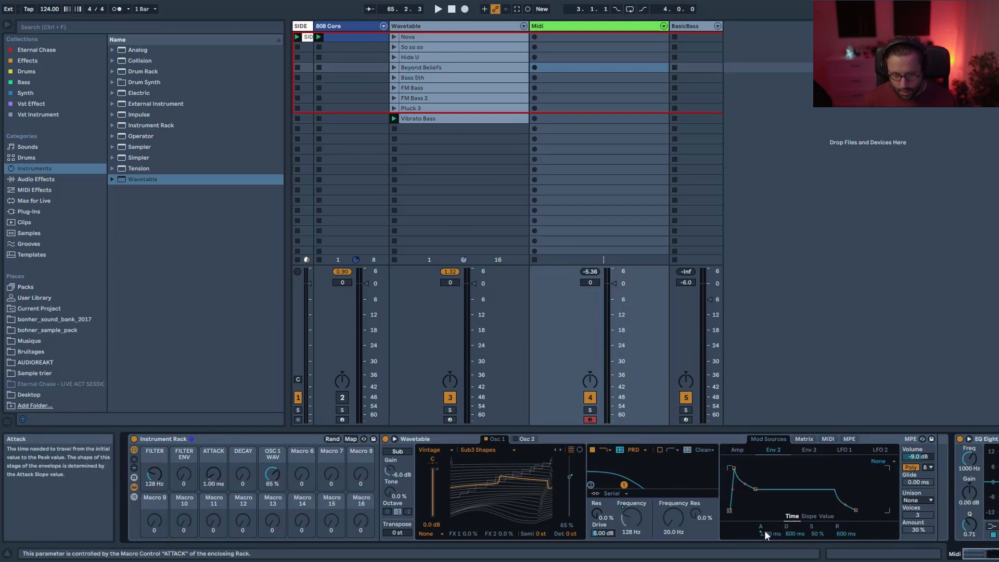
# Map Envelope 2's decay time to the DECAY macro.
pyautogui.rightClick(791, 534)
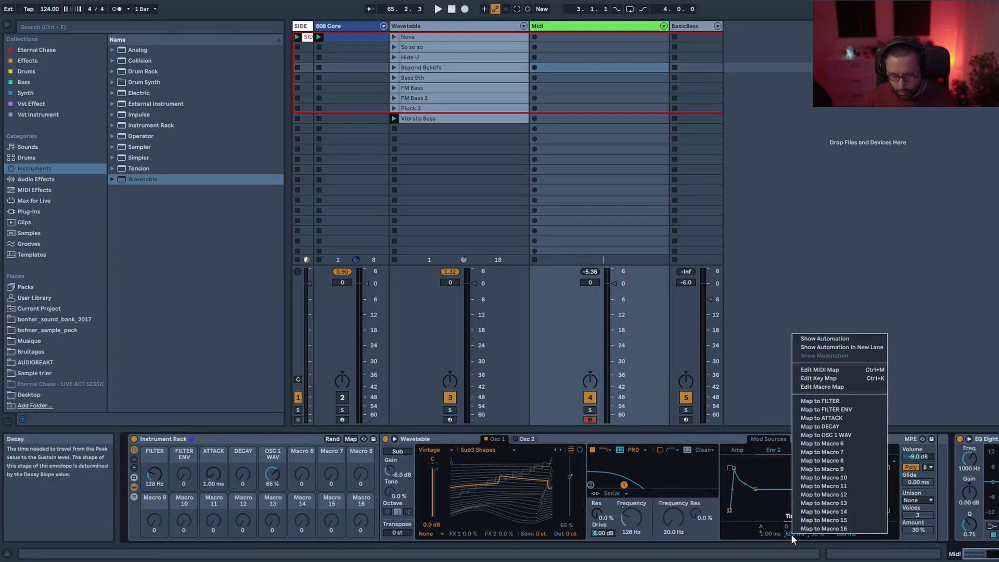
pyautogui.click(841, 425)
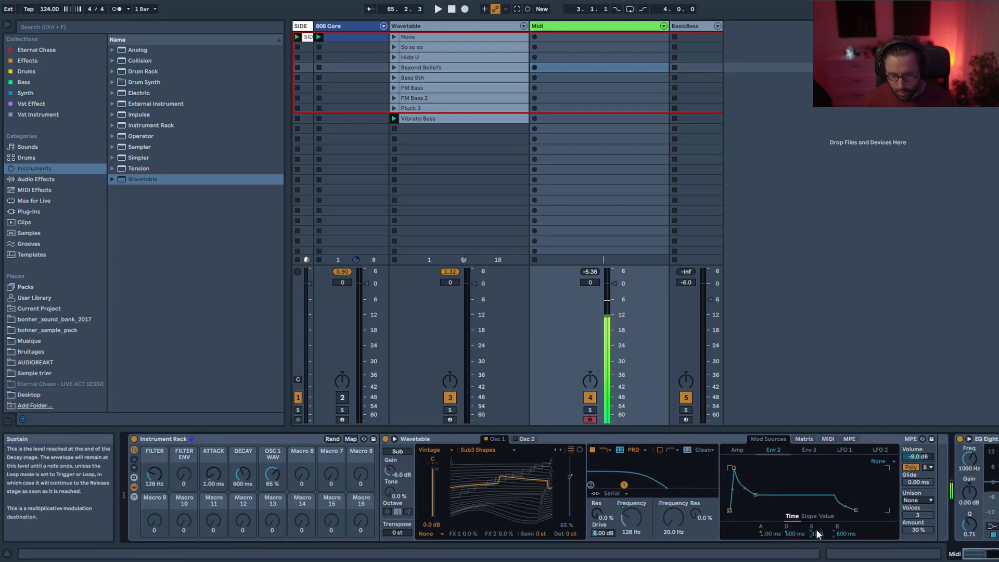
# Map Envelope 2's peak value to the FILTER ENV macro.
pyautogui.click(804, 439)
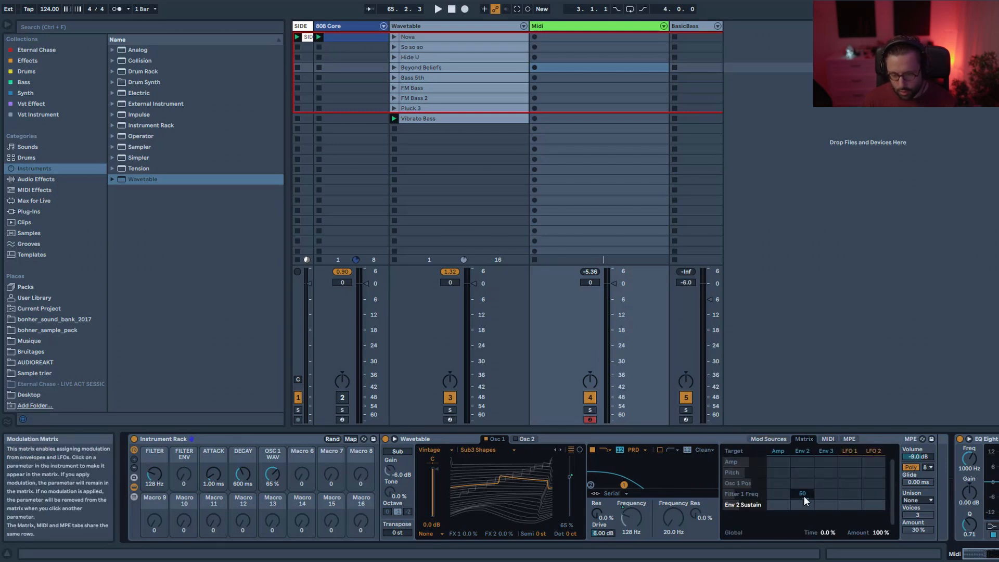
pyautogui.click(803, 492)
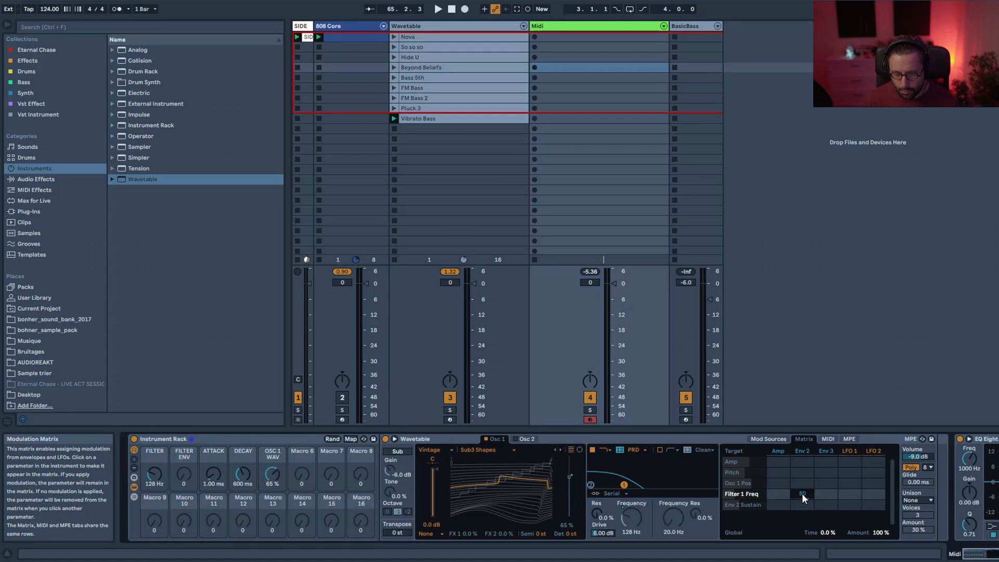
pyautogui.click(802, 452)
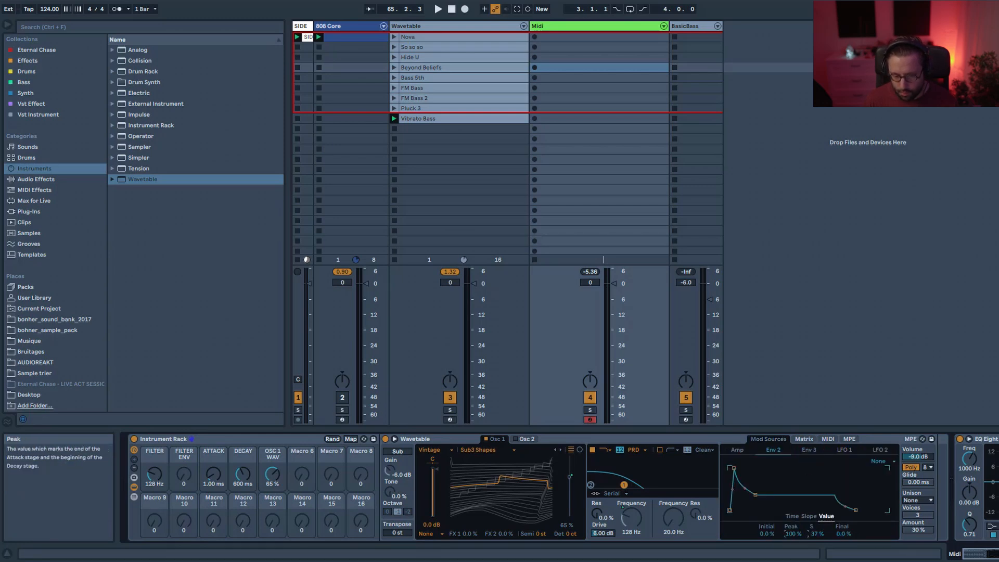
pyautogui.moveTo(791, 533)
pyautogui.mouseDown()
pyautogui.moveTo(791, 554)
pyautogui.moveTo(791, 532)
pyautogui.mouseUp()
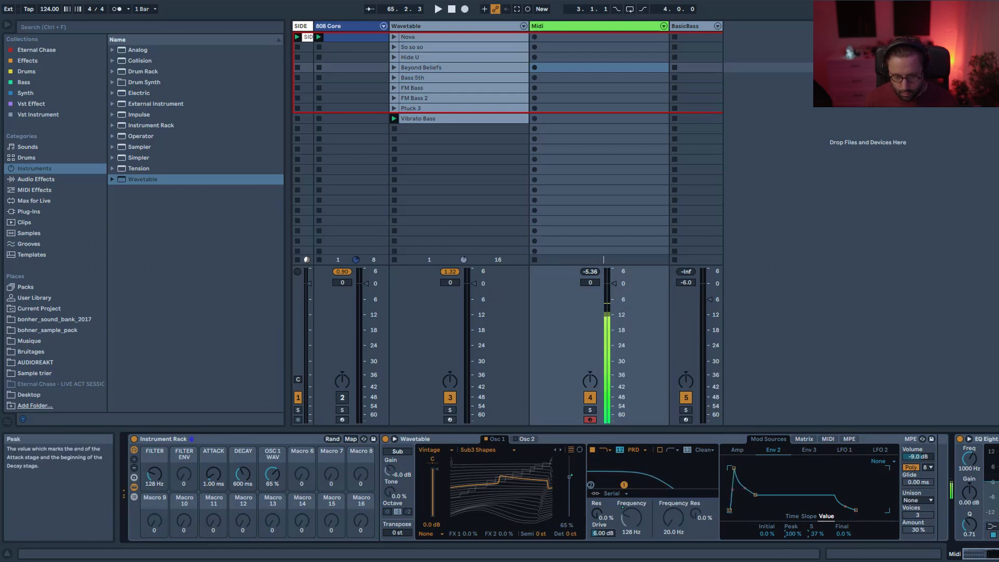
pyautogui.rightClick(791, 532)
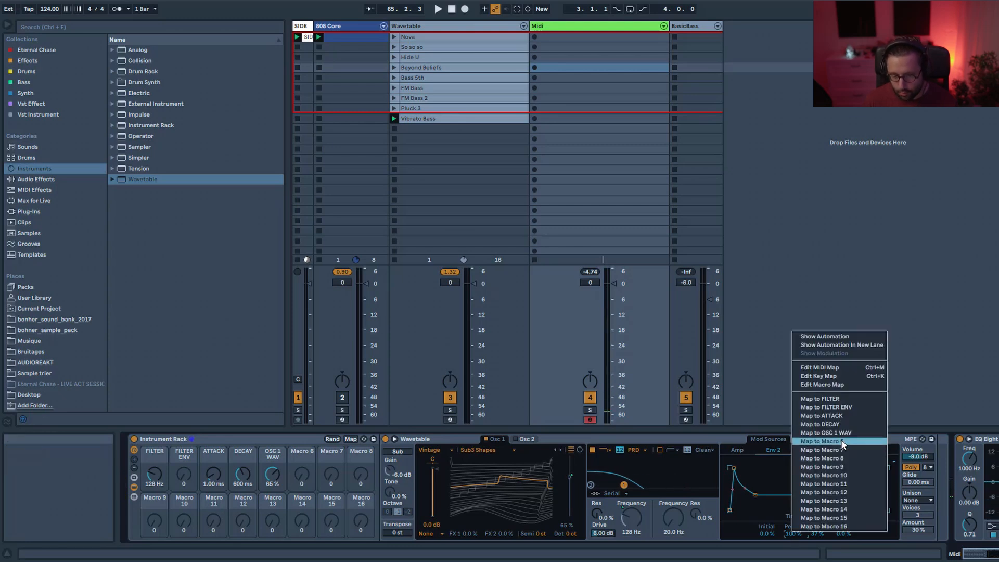
pyautogui.click(838, 408)
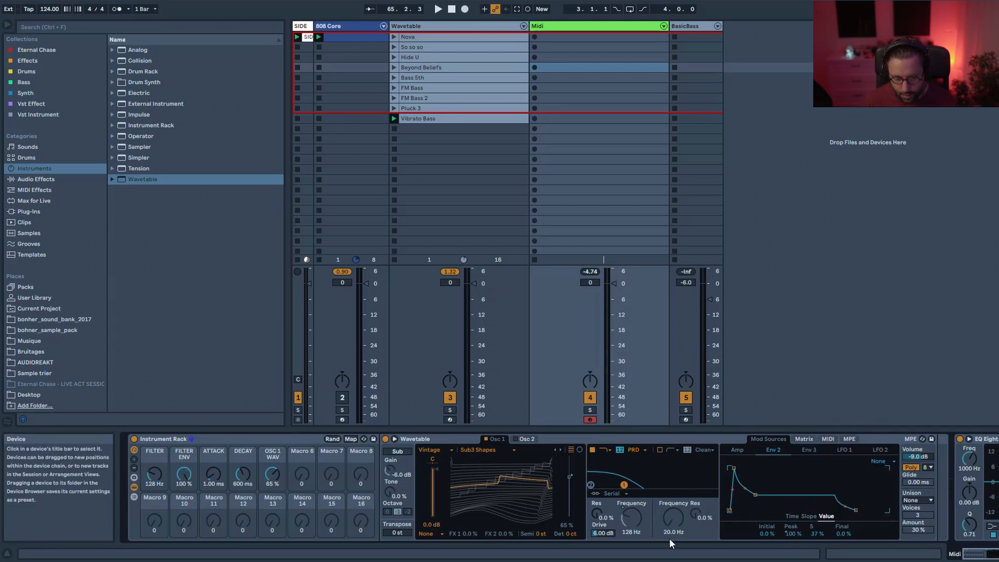
# Turn the ATTACK macro down to 0.00 ms.
pyautogui.moveTo(181, 480)
pyautogui.mouseDown()
pyautogui.moveTo(181, 502)
pyautogui.moveTo(181, 480)
pyautogui.mouseUp()
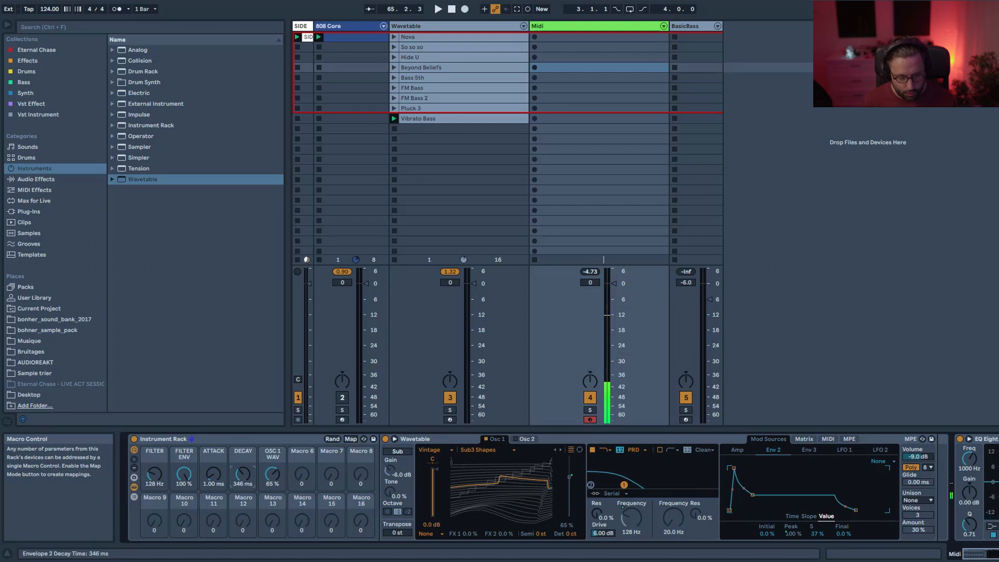
pyautogui.moveTo(214, 475); pyautogui.dragTo(214, 484)
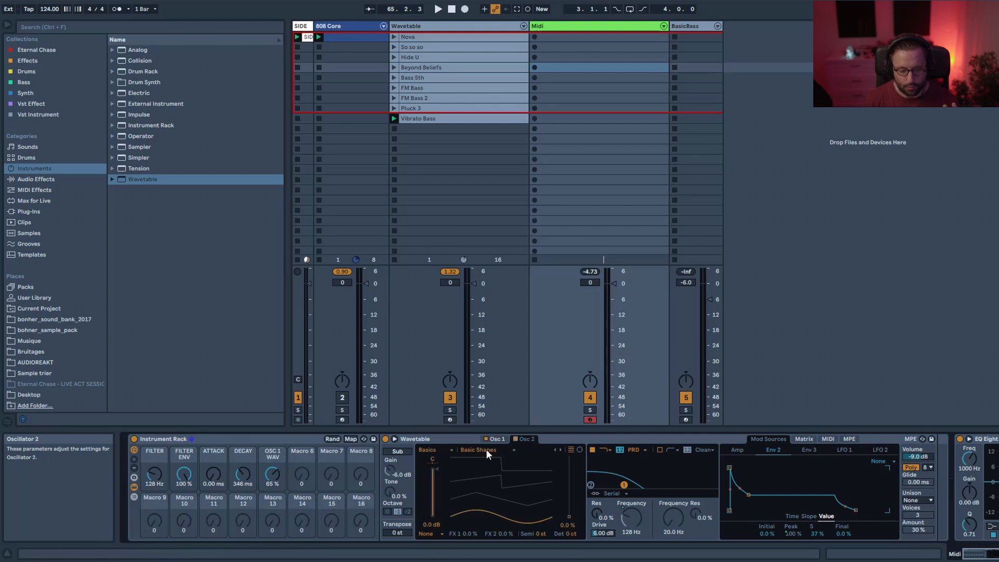
# Map Oscillator 2's gain to Macro 7.
pyautogui.rightClick(433, 480)
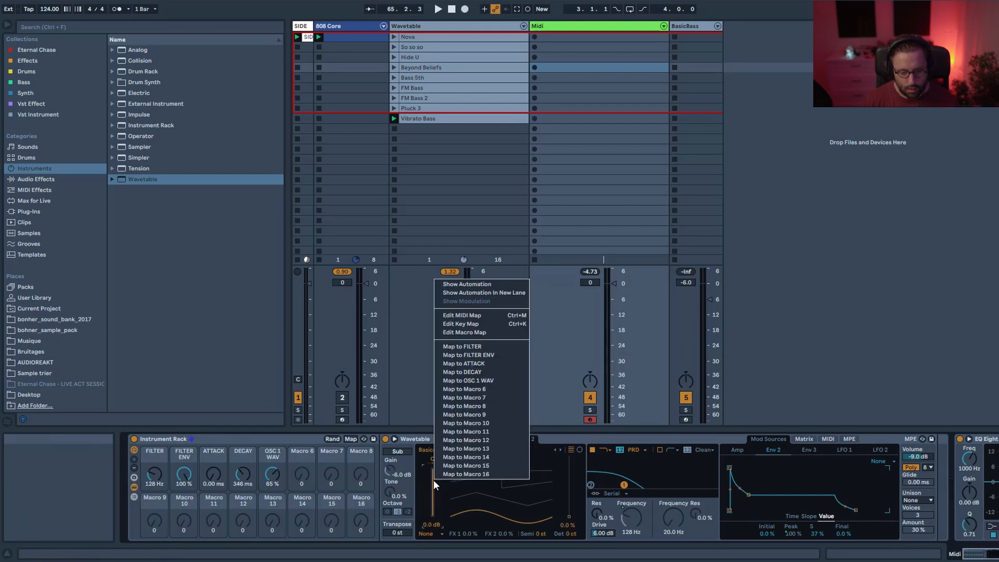
pyautogui.click(481, 398)
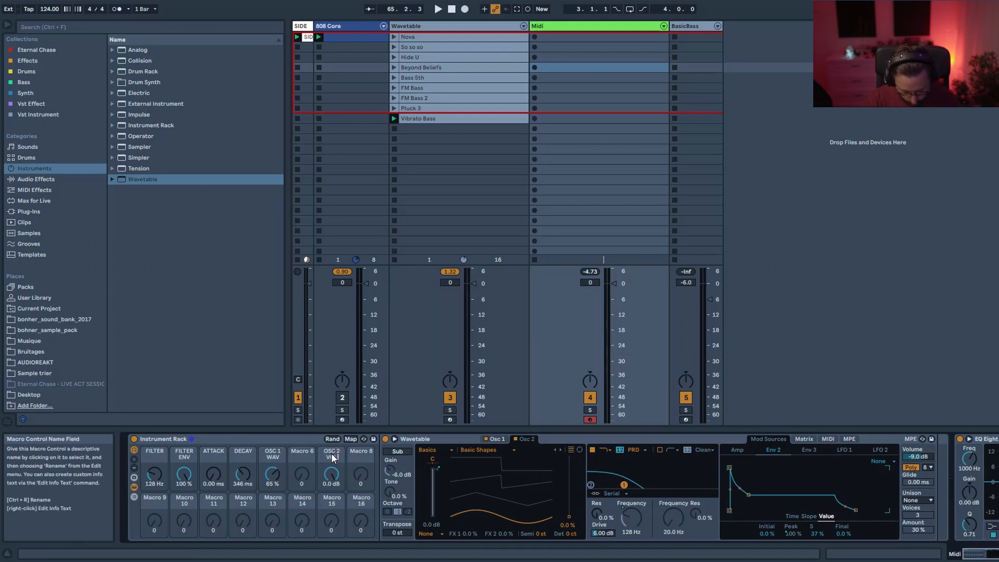
# Map Oscillator 2's wavetable position to Macro 6.
pyautogui.rightClick(566, 513)
pyautogui.click(598, 421)
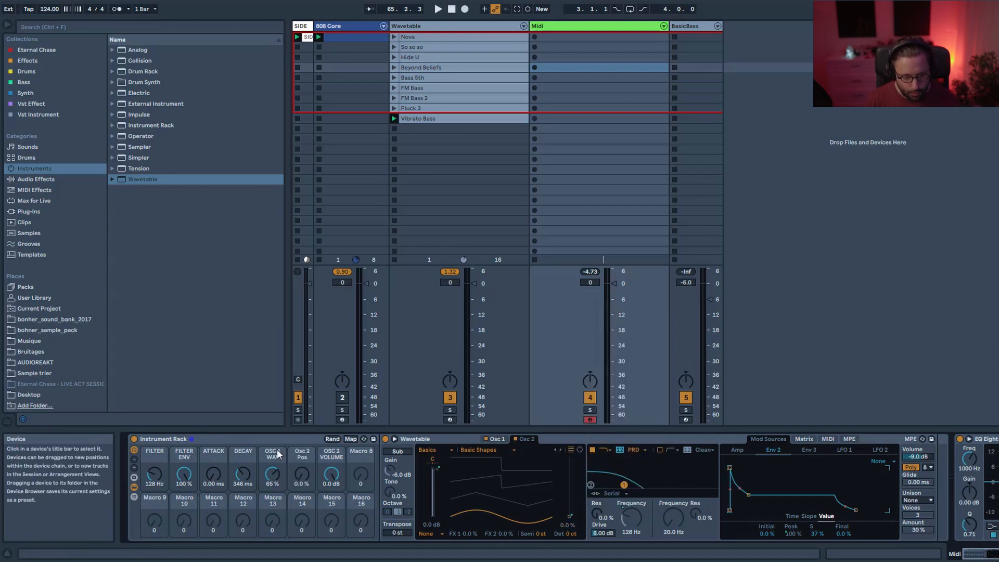
# Rename Macro 6 to OSC 2 WAV.
pyautogui.click(306, 453)
pyautogui.hotkey('ctrl', 'r')
pyautogui.write('OSC 2 WAV')
pyautogui.press('Return')
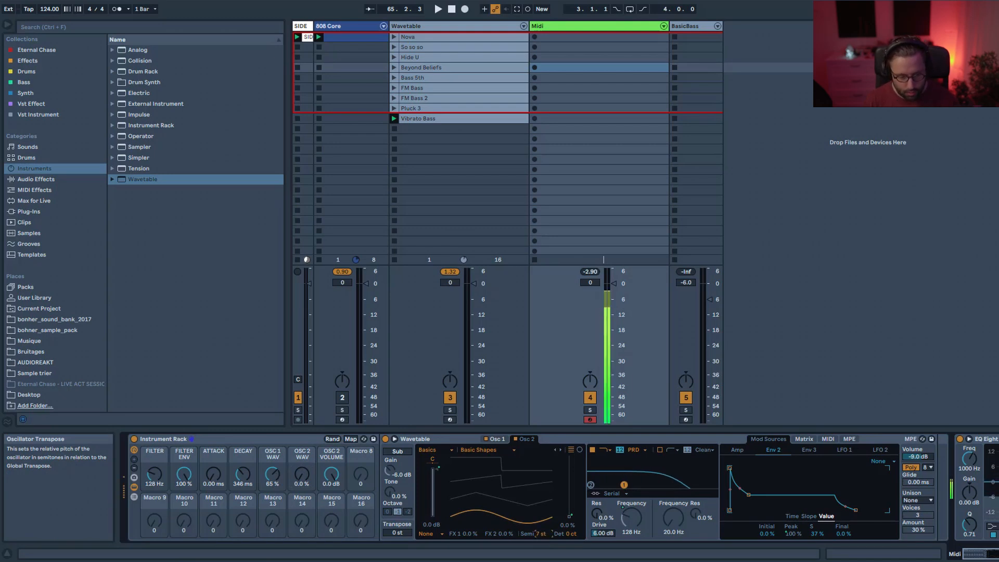
# Raise OSC 2 WAV to 65 % and the FILTER macro to 402 Hz.
pyautogui.moveTo(298, 480); pyautogui.dragTo(298, 437)
pyautogui.moveTo(150, 476); pyautogui.dragTo(150, 458)
# Map Oscillator 2's semitone transpose to Macro 8.
pyautogui.moveTo(542, 533); pyautogui.dragTo(541, 555)
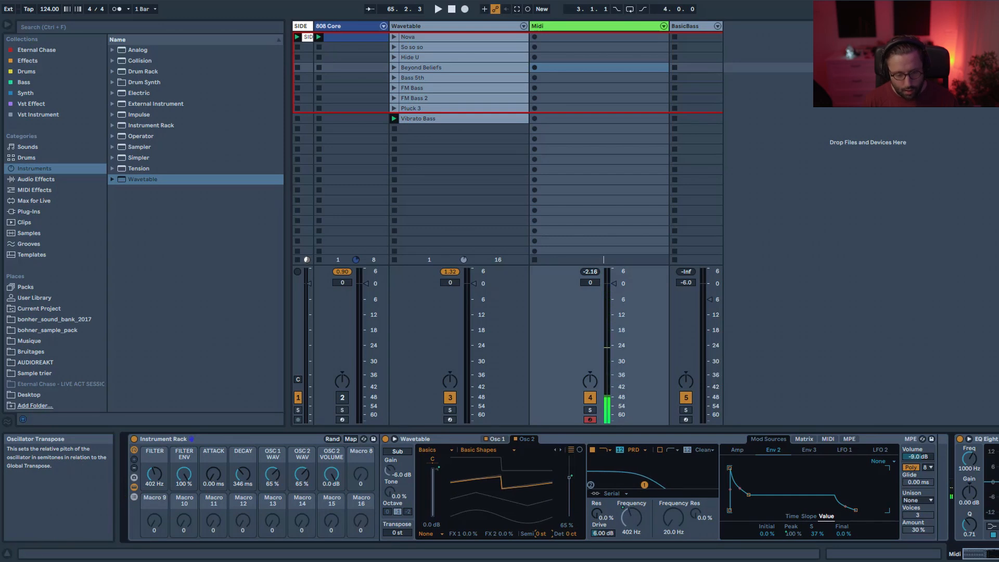
pyautogui.rightClick(545, 533)
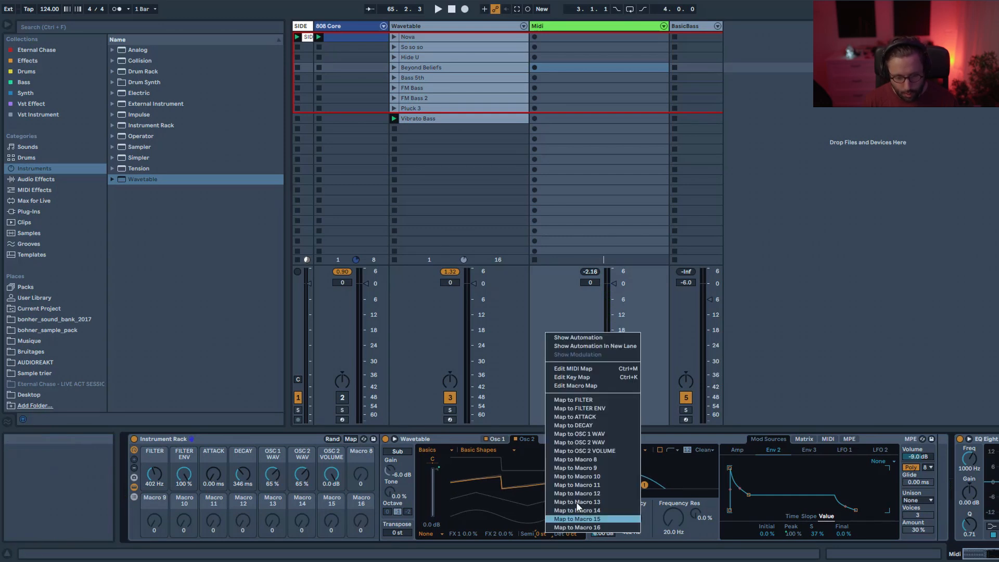
pyautogui.click(594, 462)
# Rename Macro 8 to OSC PITCH.
pyautogui.click(364, 455)
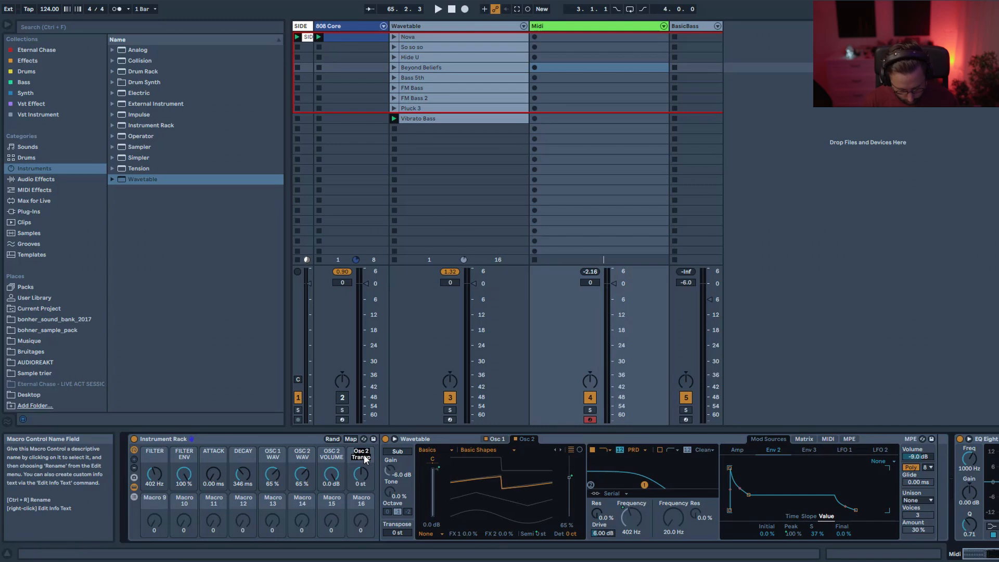
pyautogui.write('OSC PITCH')
pyautogui.press('Return')
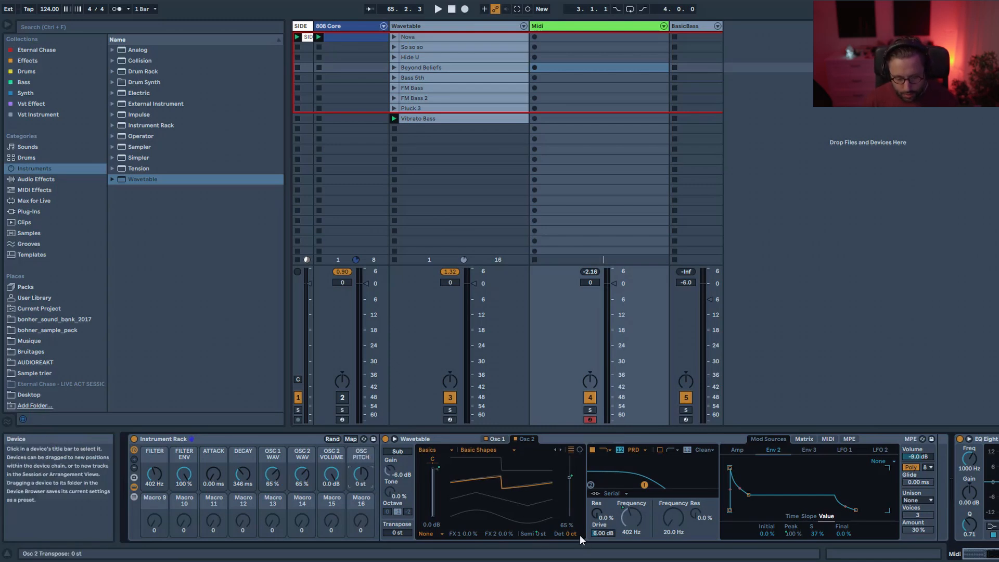
# Map Oscillator 2's detune to Macro 9.
pyautogui.moveTo(571, 534); pyautogui.dragTo(571, 517)
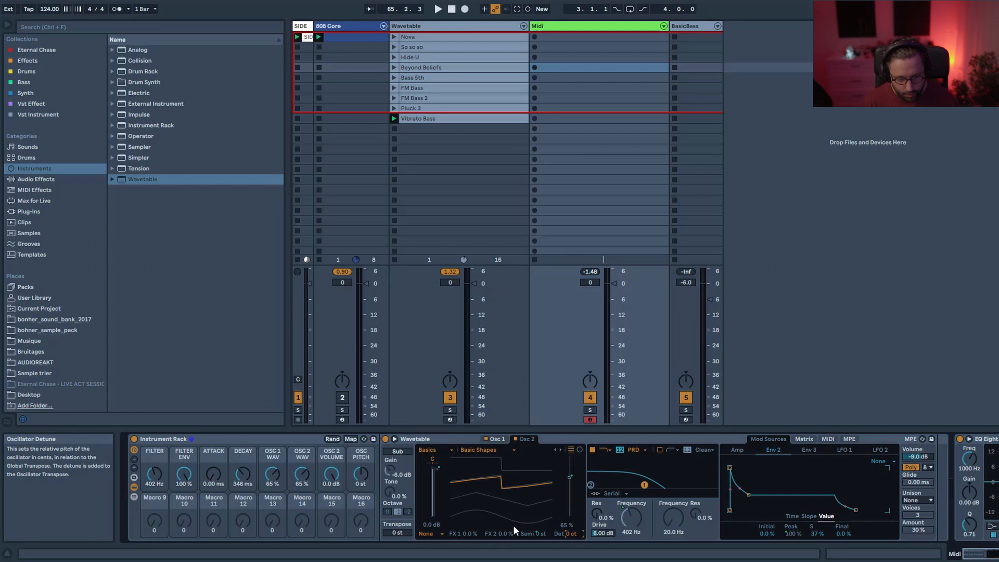
pyautogui.rightClick(575, 533)
pyautogui.click(614, 468)
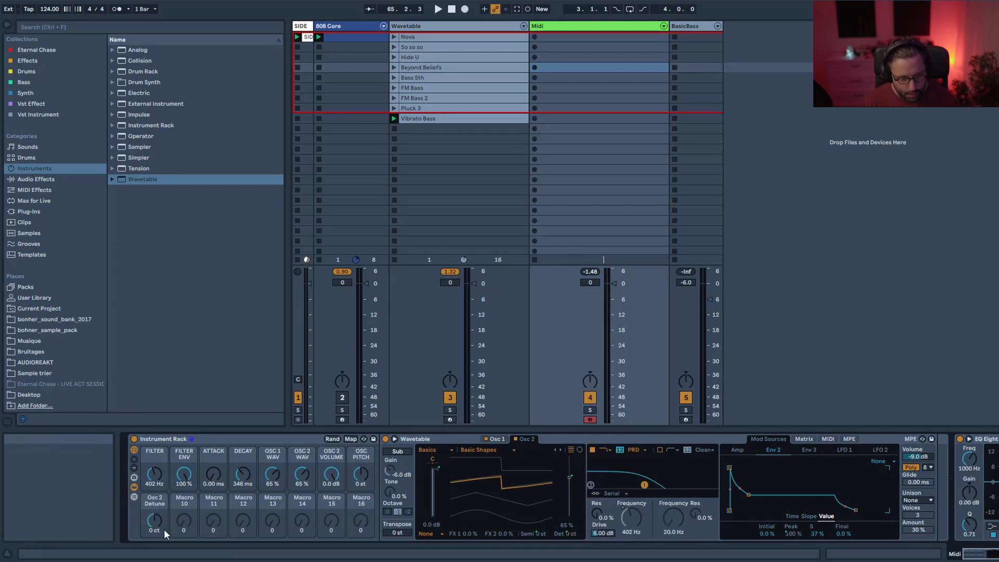
# Rename Macro 9 to OSC 2 DETUNE.
pyautogui.click(156, 501)
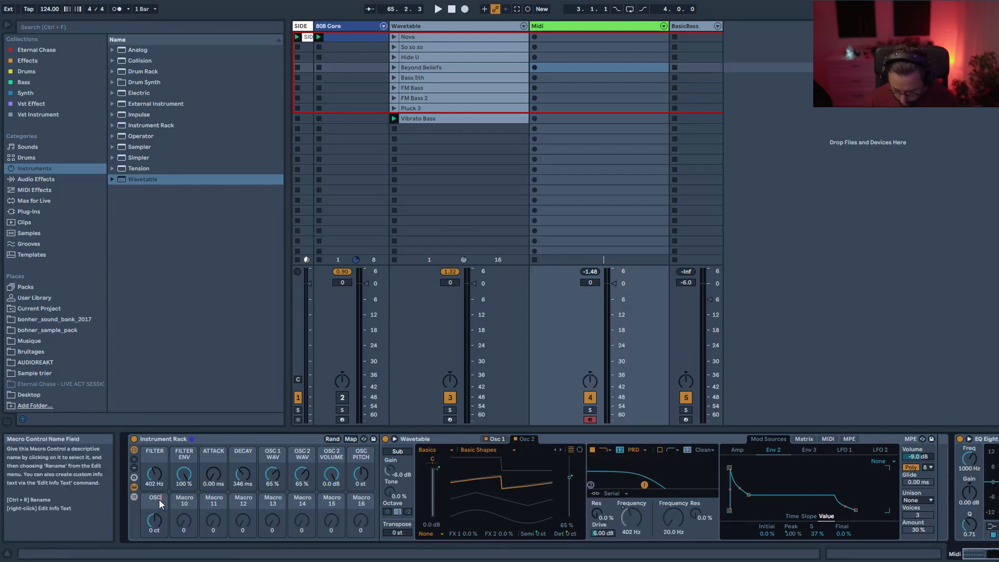
pyautogui.write('OSC 2 DETUNE')
pyautogui.press('Return')
# Set Oscillator 2's effect mode to Fm and map its effect amount to Macro 10.
pyautogui.click(433, 534)
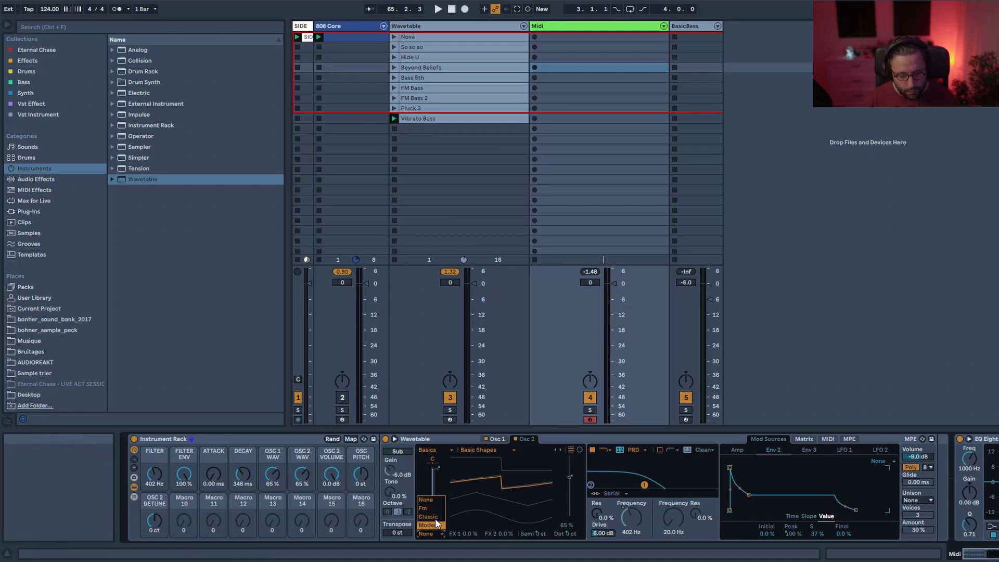
pyautogui.click(436, 510)
pyautogui.rightClick(505, 533)
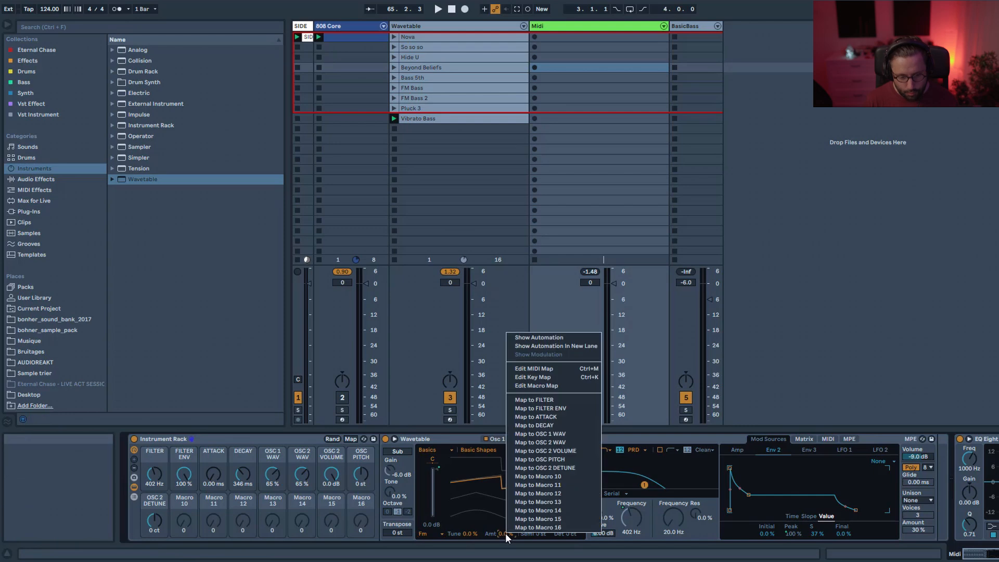
pyautogui.click(547, 477)
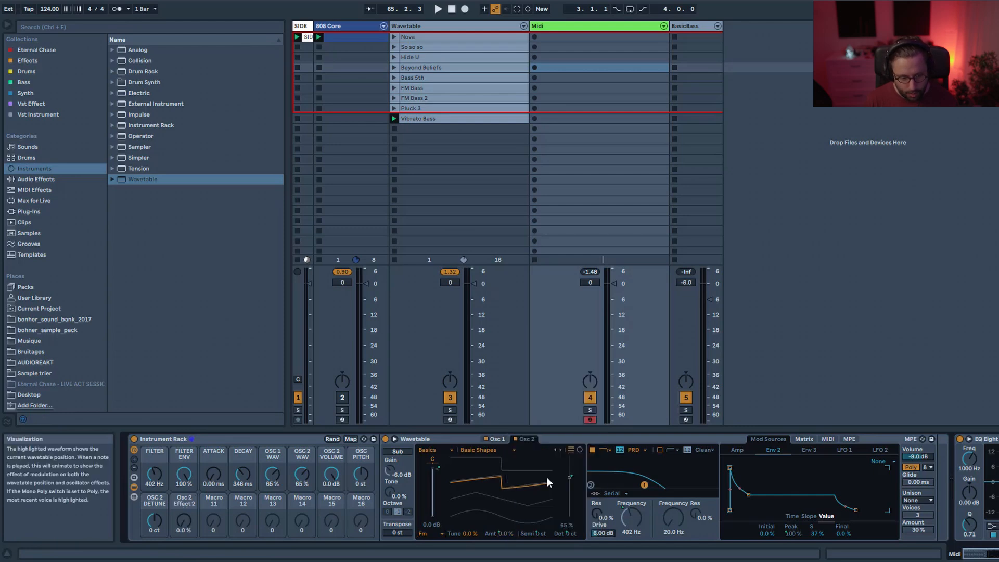
# Set Oscillator 1's effect mode to Fm and map its effect amount to the same Macro 10.
pyautogui.click(504, 441)
pyautogui.click(437, 531)
pyautogui.click(433, 508)
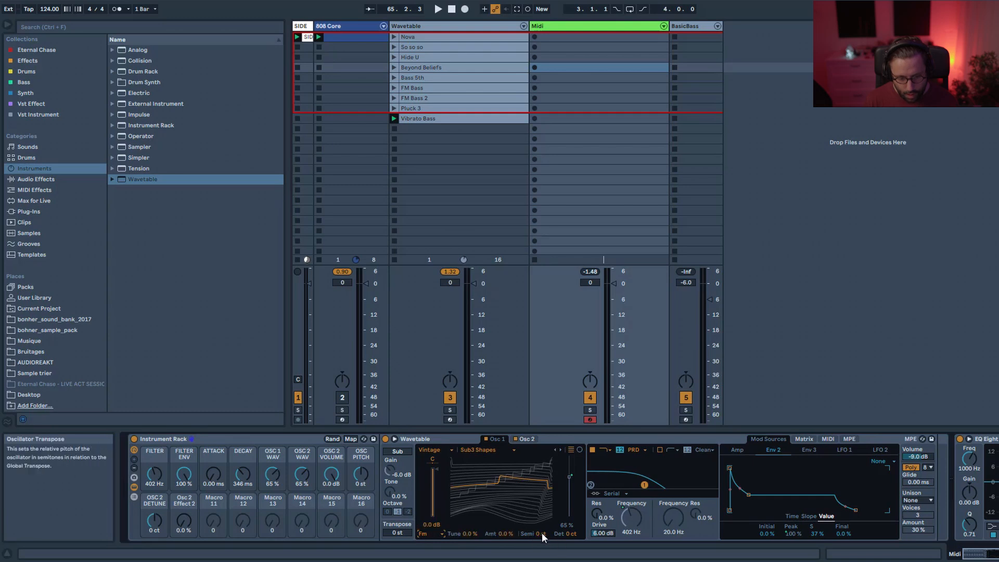
pyautogui.rightClick(507, 533)
pyautogui.click(573, 478)
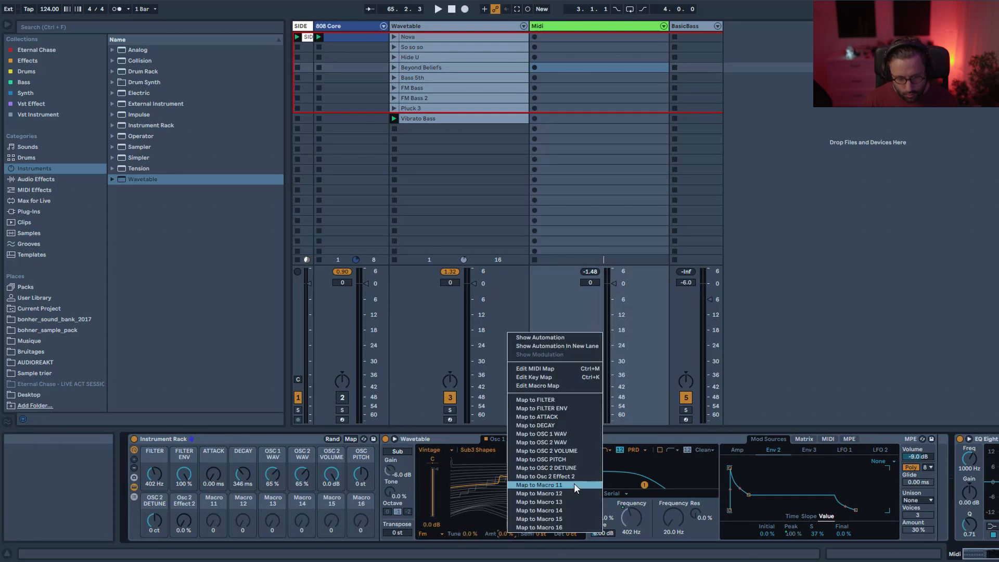
# Rename Macro 10 to FM AMOUNT.
pyautogui.hotkey('ctrl', 'r')
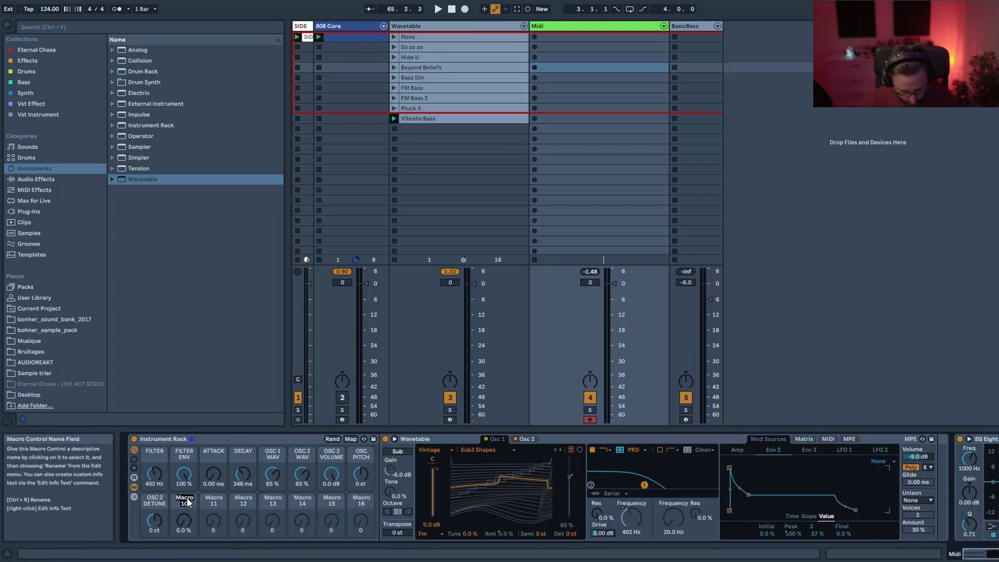
pyautogui.write('FM AMOUNT')
pyautogui.press('Return')
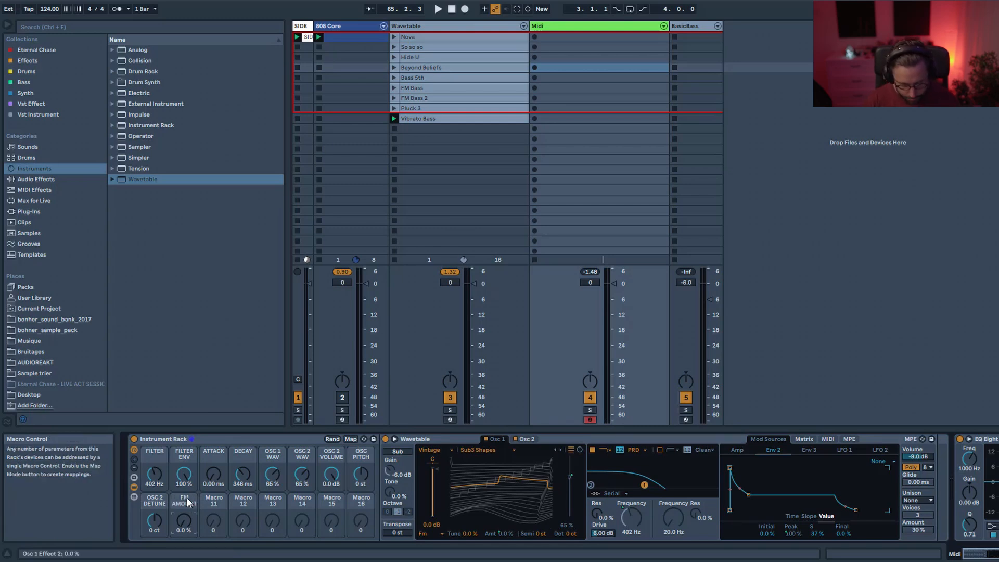
pyautogui.moveTo(190, 515)
pyautogui.mouseDown()
pyautogui.moveTo(189, 499)
pyautogui.moveTo(190, 516)
pyautogui.mouseUp()
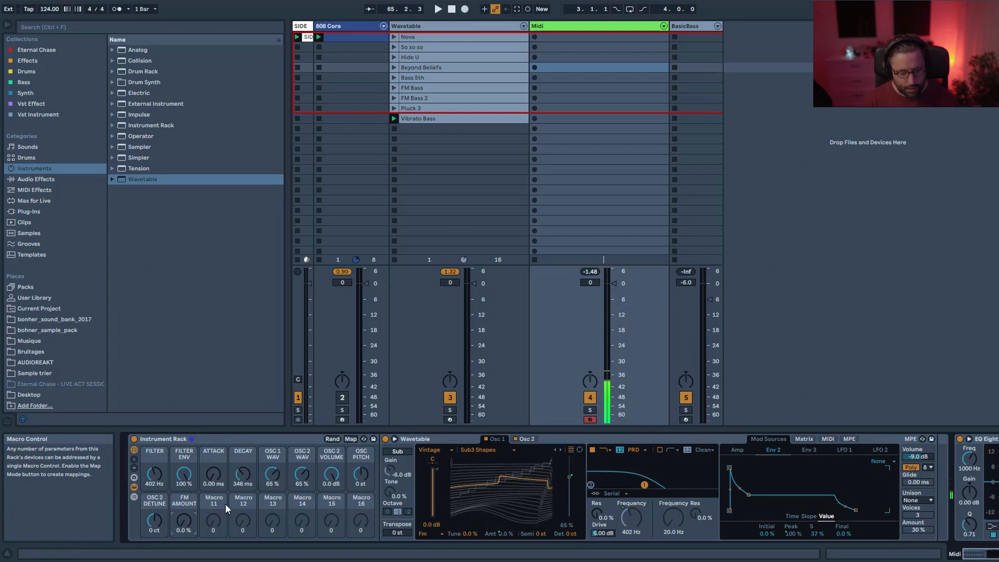
# Route LFO 2 to pitch in the modulation matrix and set LFO 2's rate to 8 Hz.
pyautogui.click(806, 439)
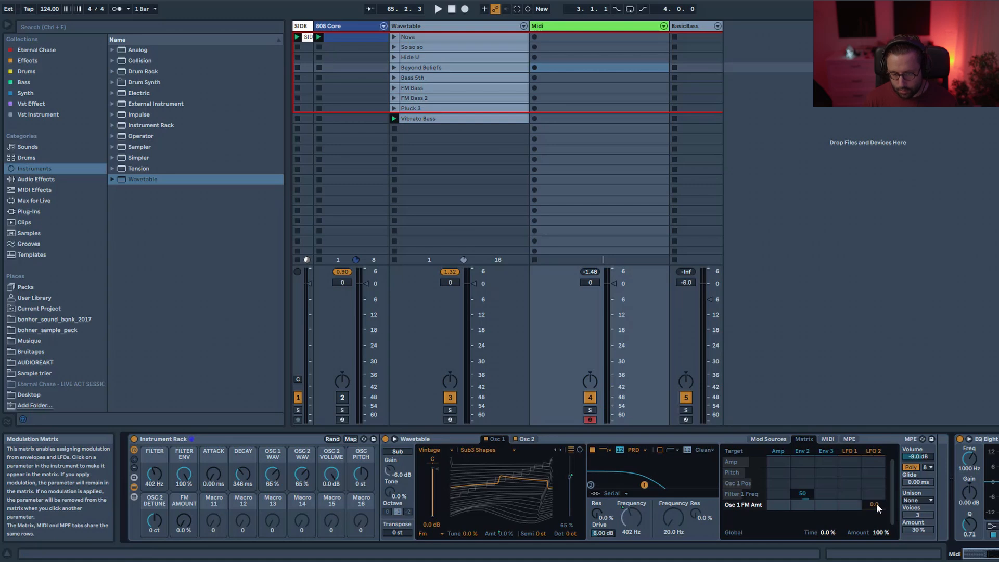
pyautogui.click(882, 467)
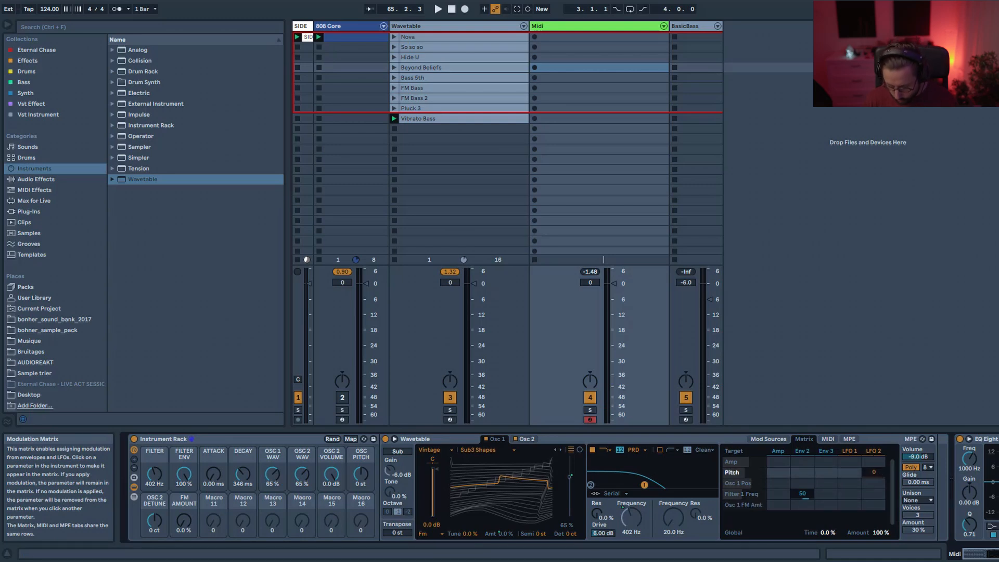
pyautogui.click(873, 451)
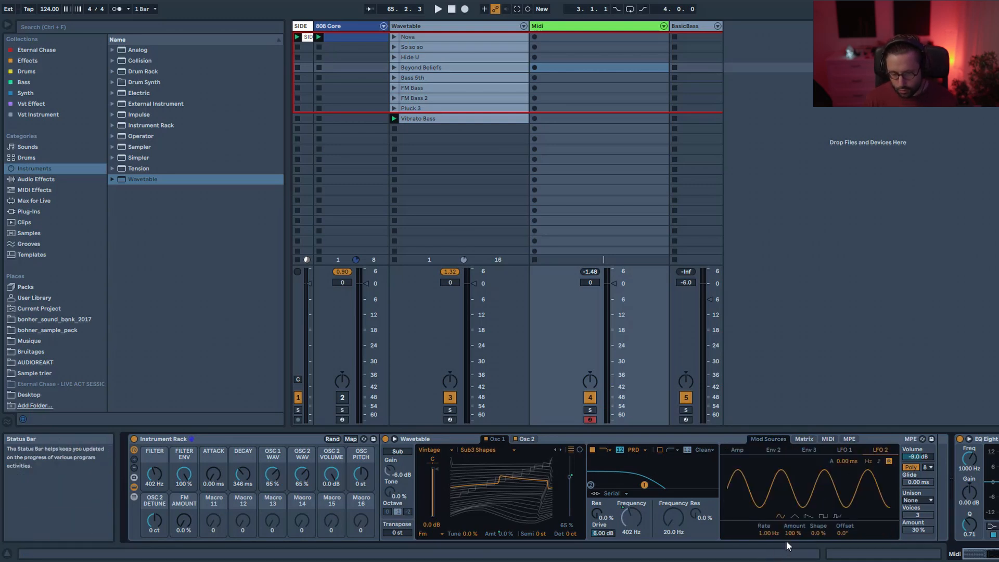
pyautogui.click(764, 534)
pyautogui.write('8')
pyautogui.press('Return')
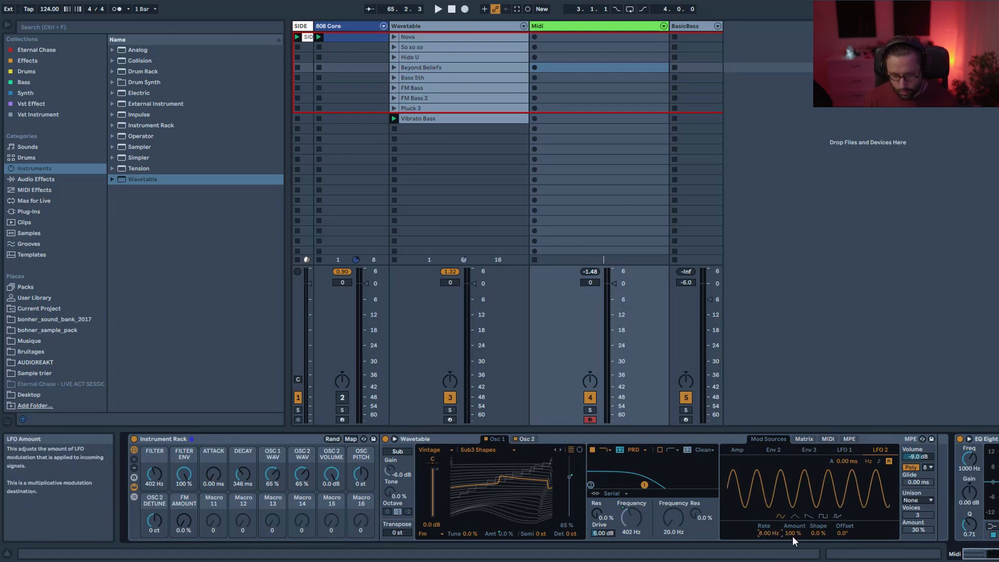
# Map LFO 2's amount to Macro 11.
pyautogui.rightClick(791, 533)
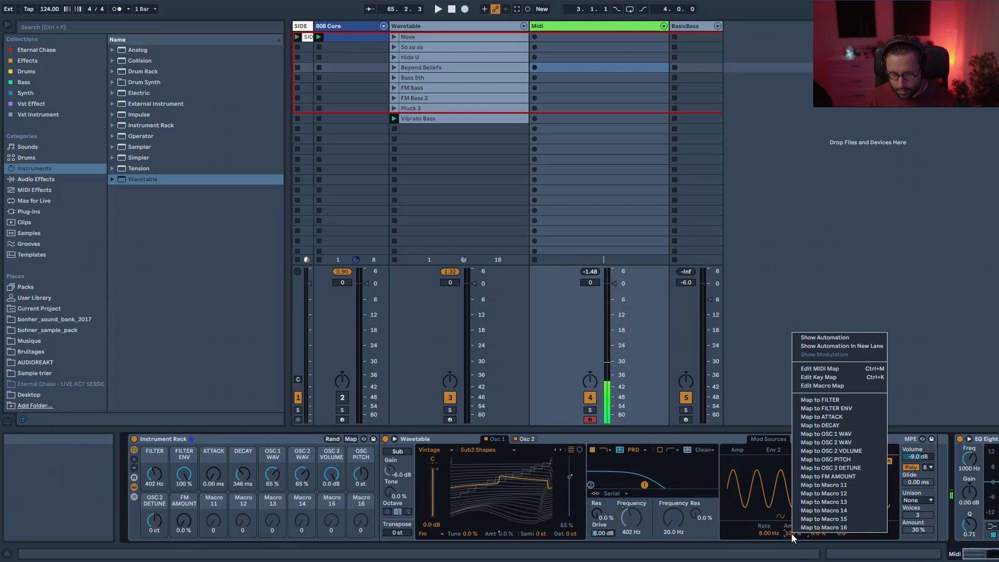
pyautogui.click(815, 485)
# Rename Macro 11 to VIBRATO AMOUNT and turn it down to 0 %.
pyautogui.click(209, 498)
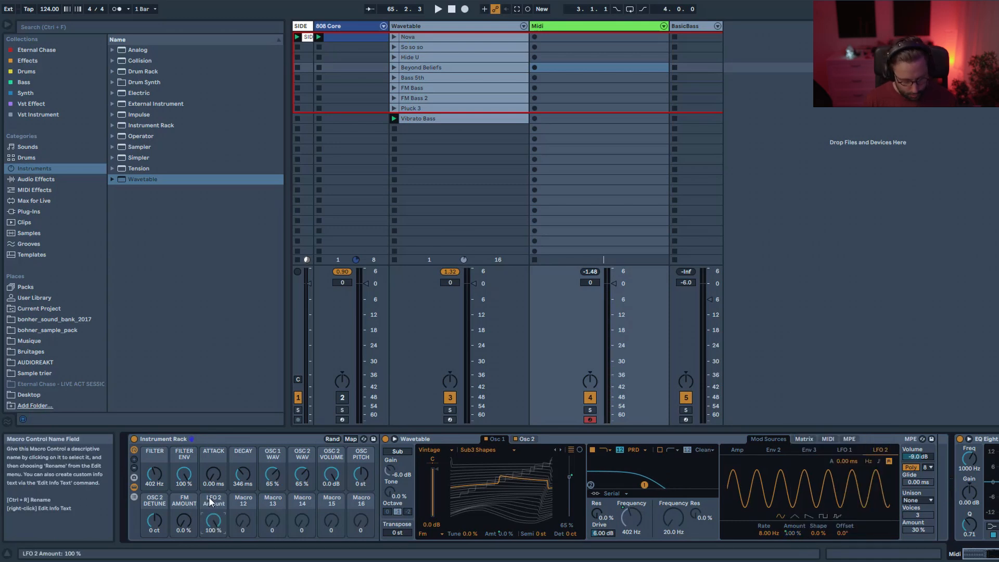
pyautogui.hotkey('ctrl', 'r')
pyautogui.write('VIBRATO AMOUNT')
pyautogui.press('Return')
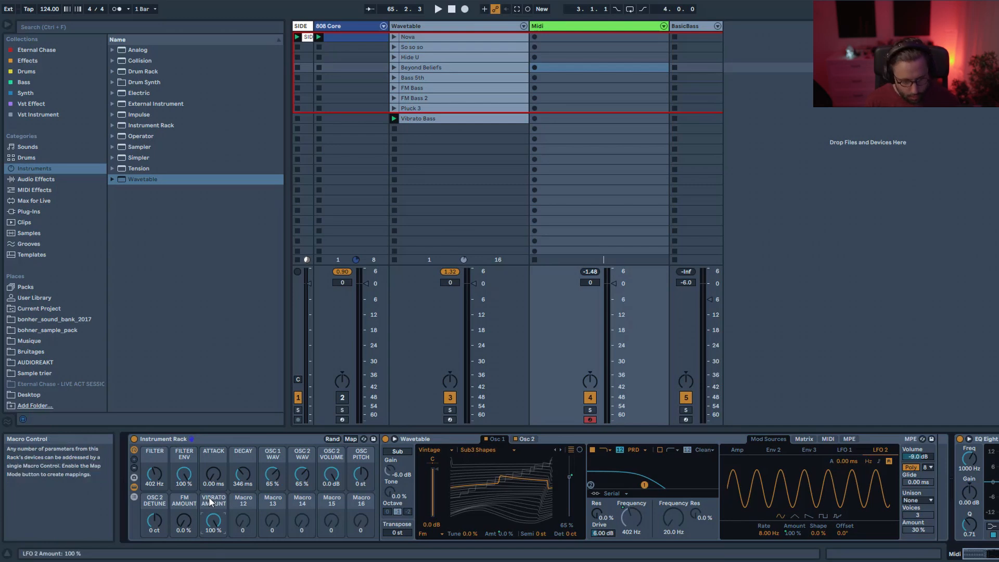
pyautogui.moveTo(210, 530); pyautogui.dragTo(211, 561)
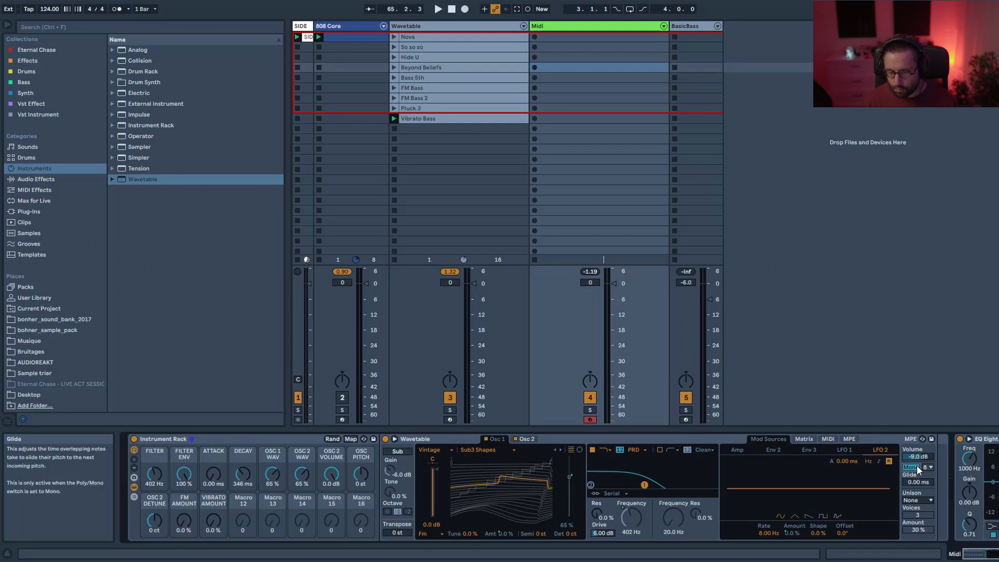
# Map Wavetable's glide time to Macro 12.
pyautogui.rightClick(917, 484)
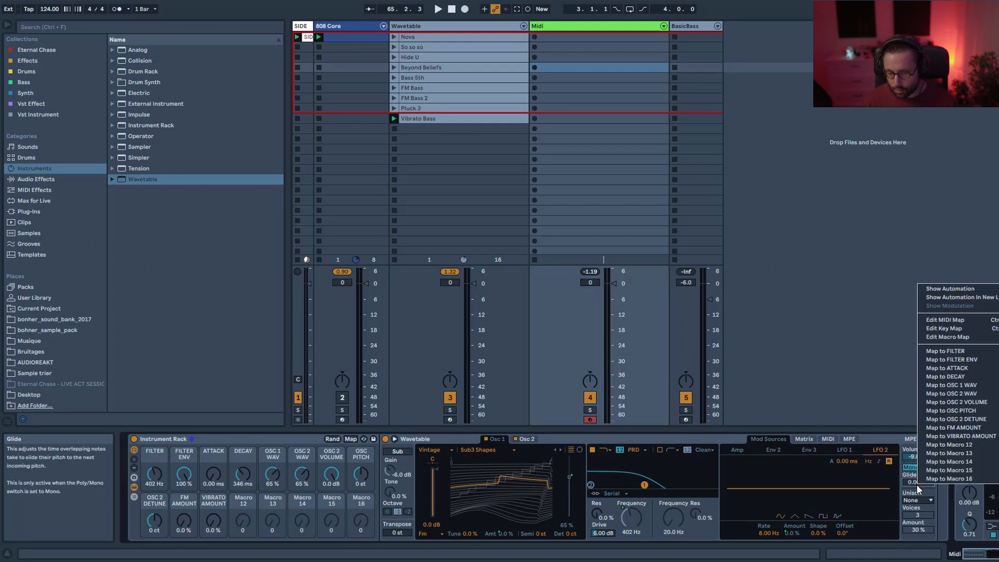
pyautogui.click(959, 445)
pyautogui.click(236, 499)
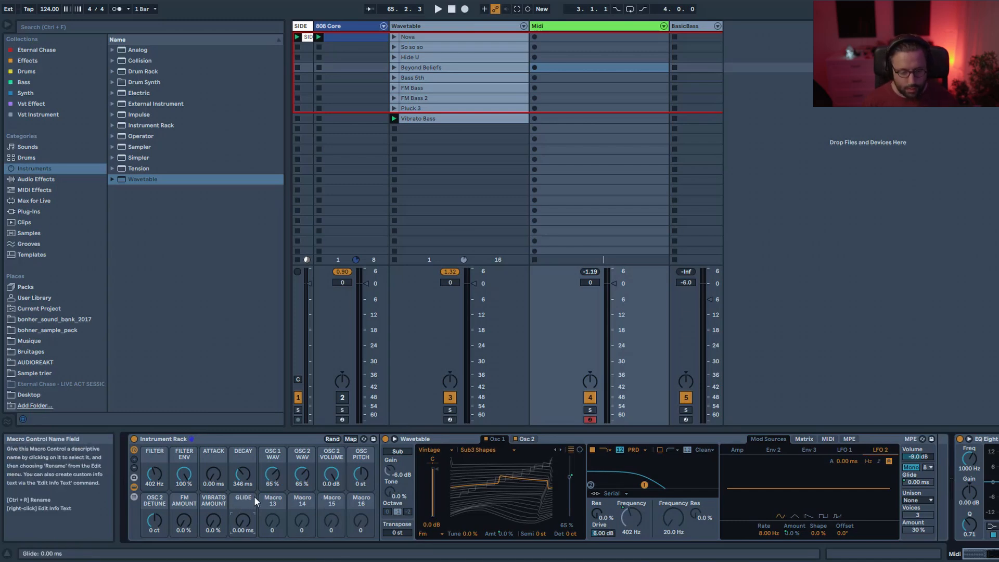
# Name Macros 13 to 16 FILTER LFO, LFO, NOISE and REVERB.
pyautogui.click(268, 516)
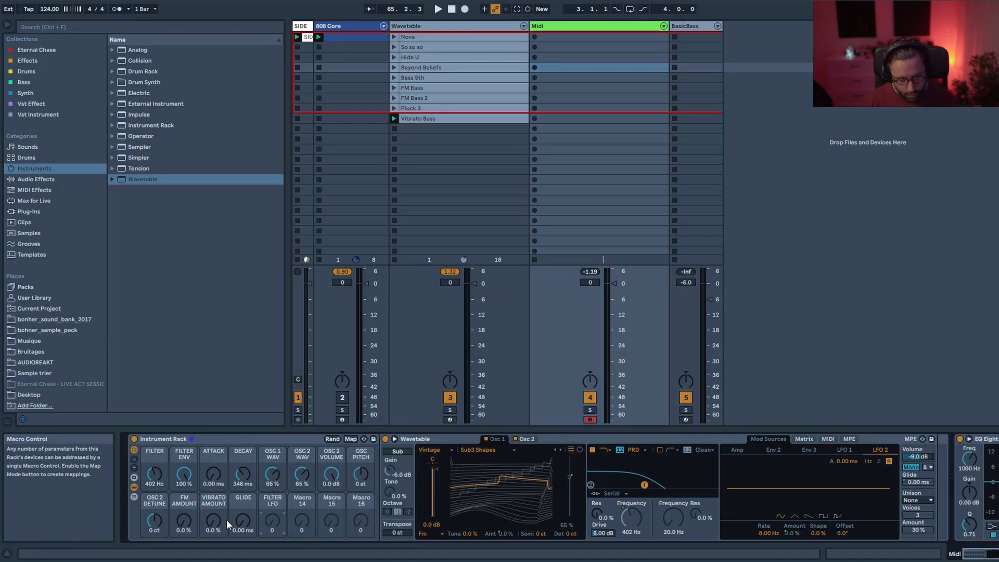
pyautogui.click(301, 502)
pyautogui.hotkey('ctrl', 'r')
pyautogui.write('LFO')
pyautogui.press('Return')
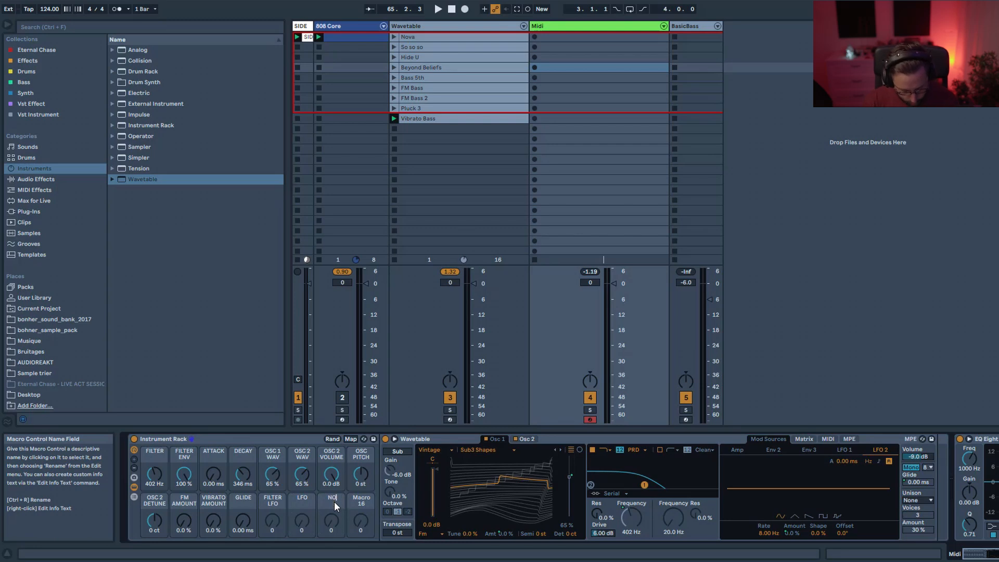
pyautogui.press('Return')
# Load a Reverb audio effect after the rack.
pyautogui.click(55, 180)
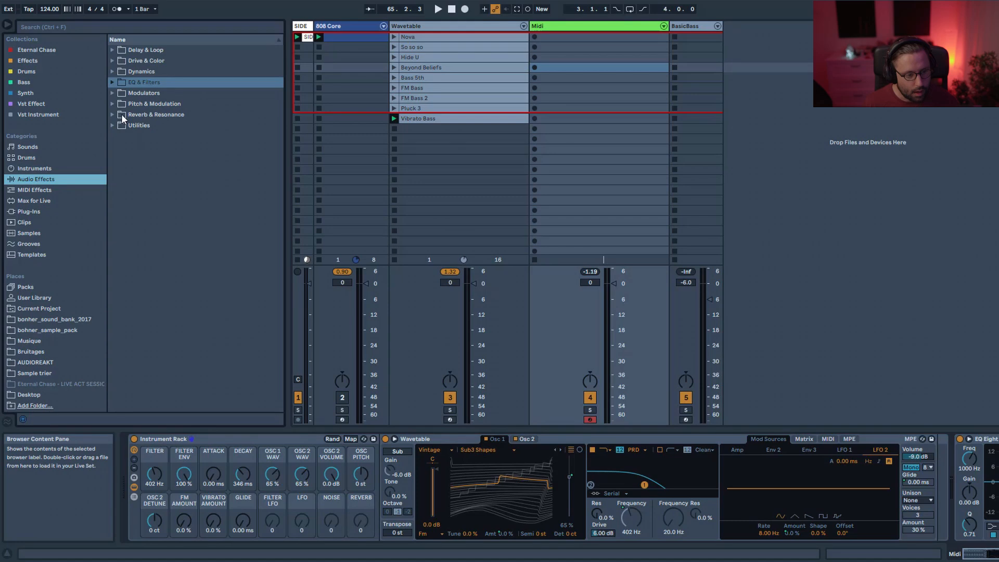
pyautogui.click(111, 115)
pyautogui.doubleClick(144, 158)
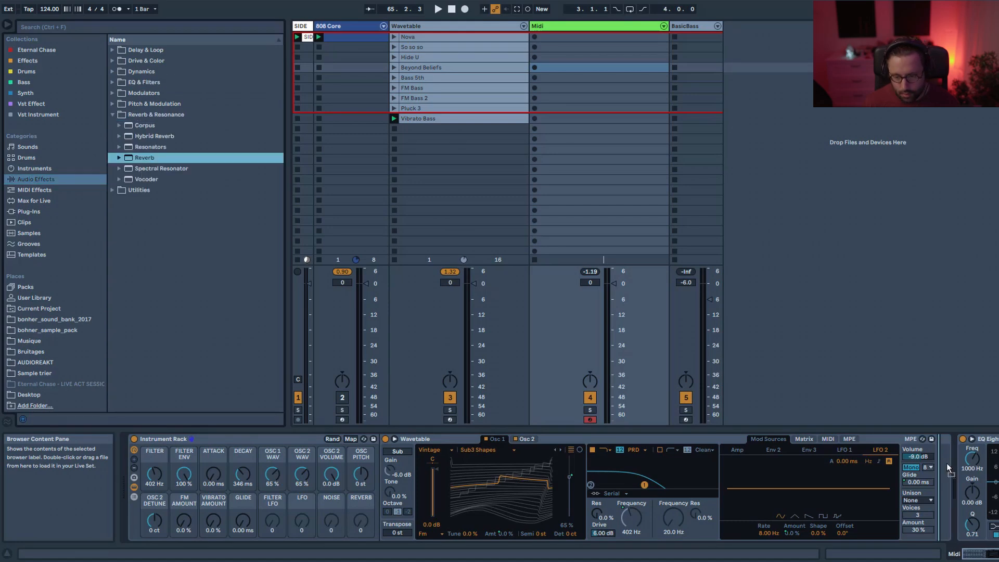
# Map the Reverb's decay time to the REVERB macro and raise the macro to 2.16 s.
pyautogui.rightClick(967, 529)
pyautogui.click(968, 521)
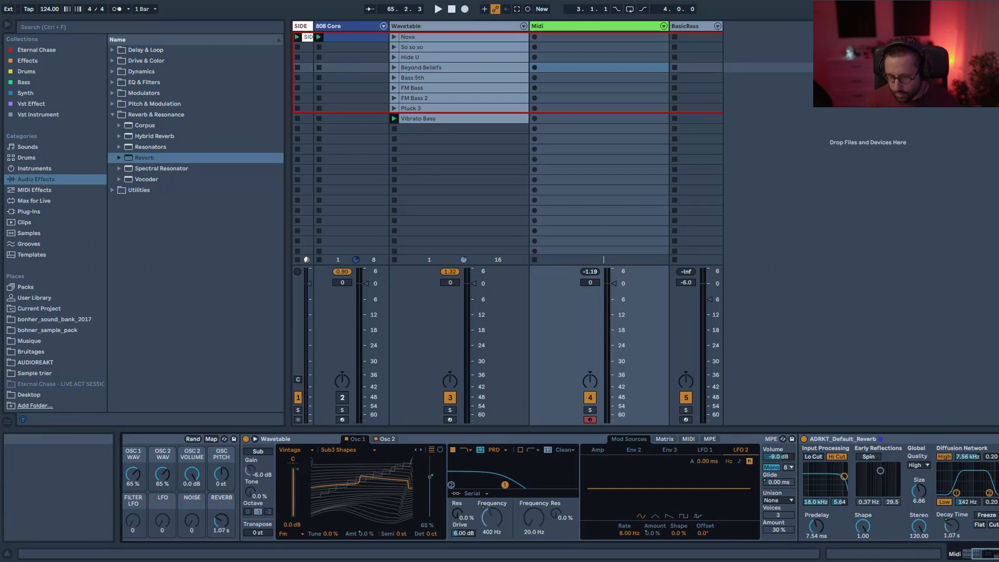
pyautogui.moveTo(992, 554); pyautogui.dragTo(982, 554)
pyautogui.moveTo(361, 520)
pyautogui.mouseDown()
pyautogui.moveTo(360, 500)
pyautogui.moveTo(363, 510)
pyautogui.mouseUp()
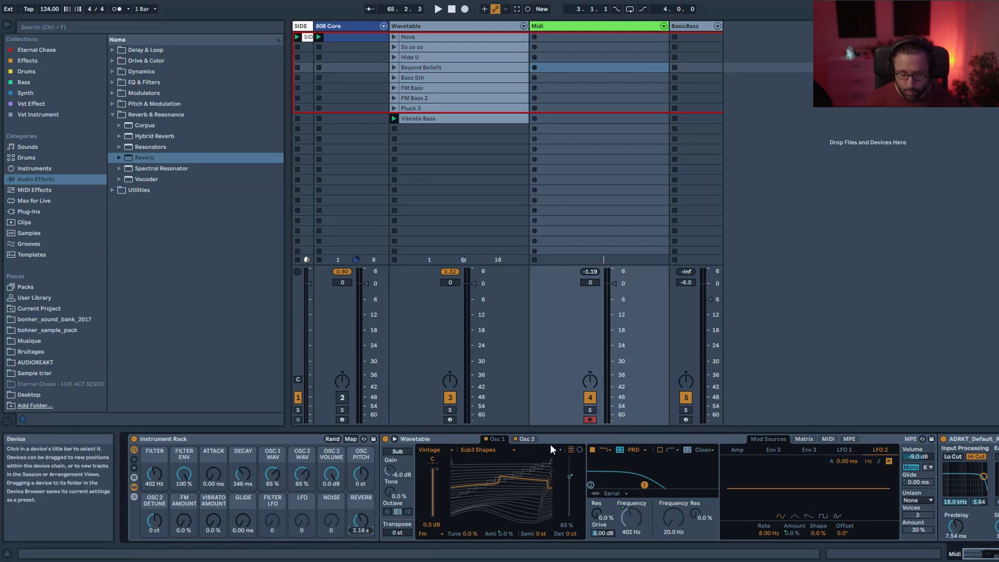
# Group the Wavetable device into a nested Instrument Rack and show its chain list.
pyautogui.click(413, 437)
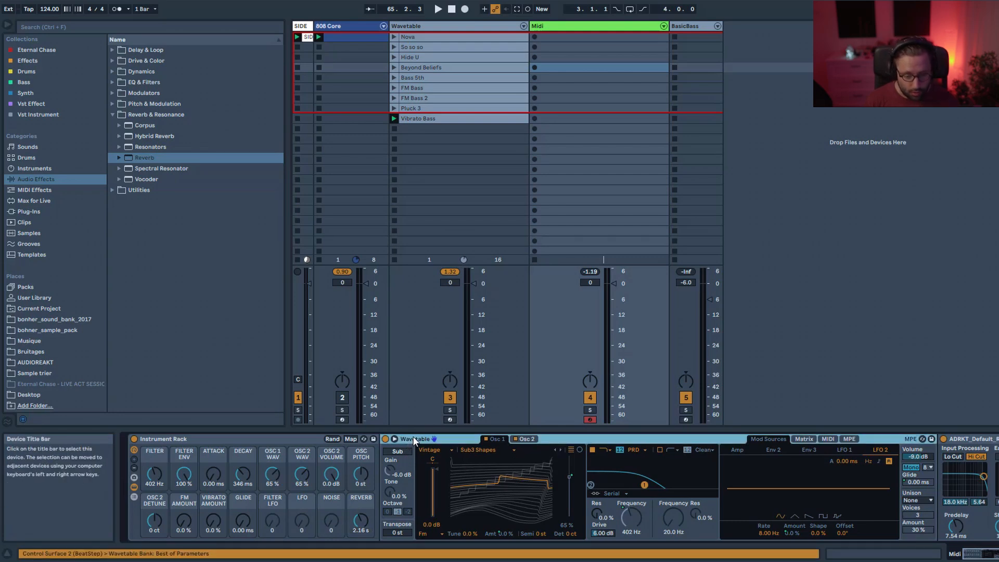
pyautogui.rightClick(413, 436)
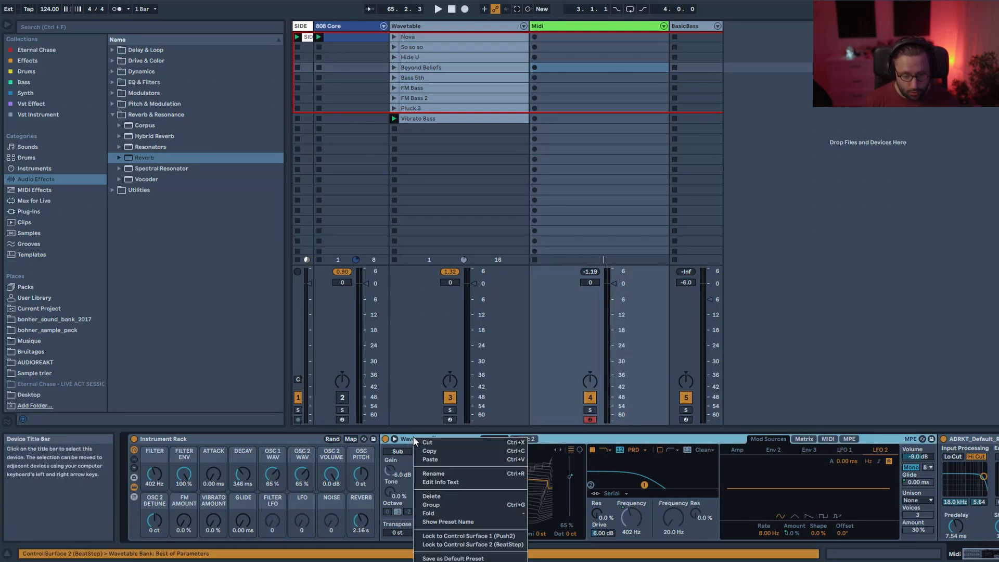
pyautogui.click(440, 504)
pyautogui.click(386, 475)
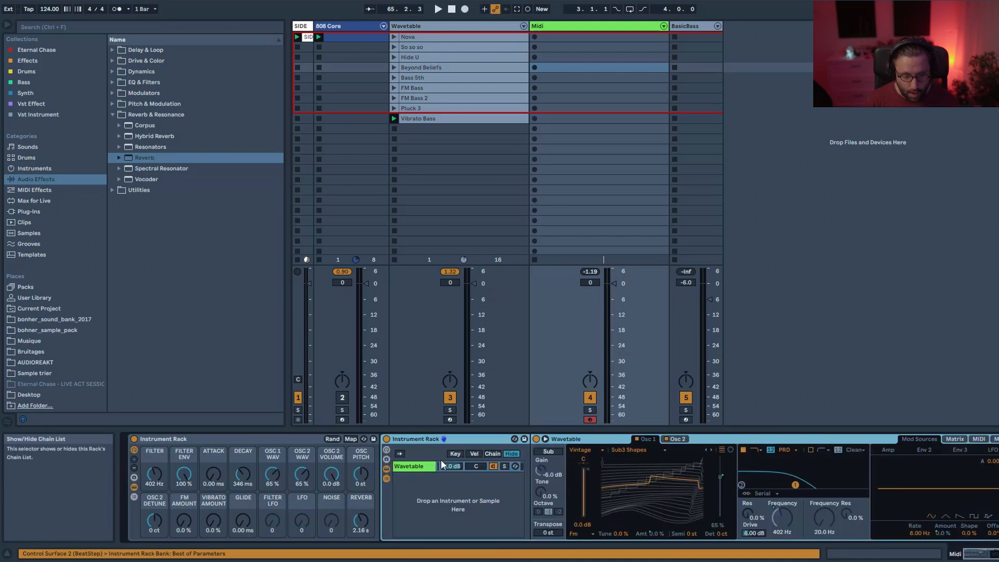
# Add an Operator chain to the nested rack, using only oscillator D with the NoW noise waveform.
pyautogui.click(34, 168)
pyautogui.moveTo(141, 136); pyautogui.dragTo(435, 504)
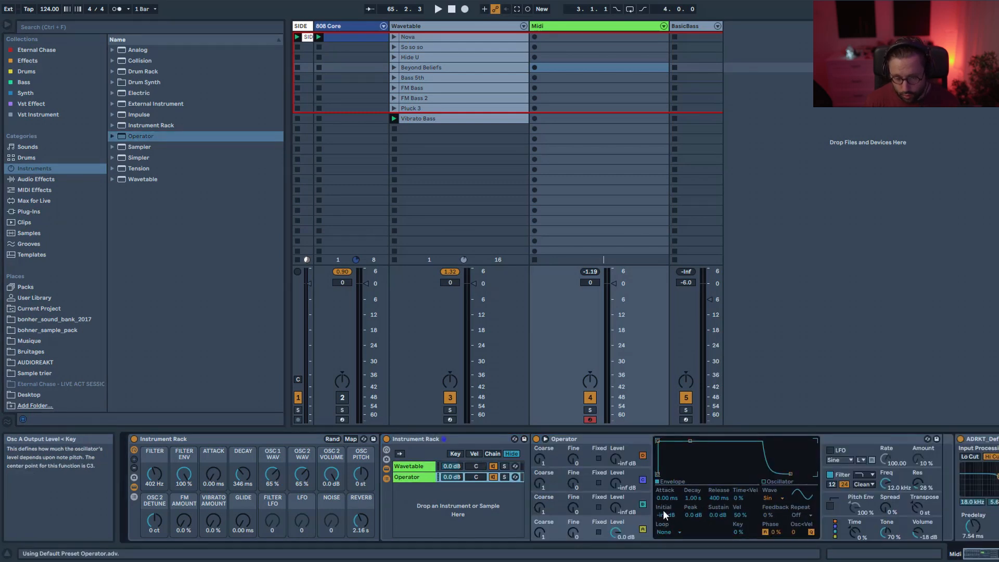
pyautogui.click(643, 505)
pyautogui.click(643, 480)
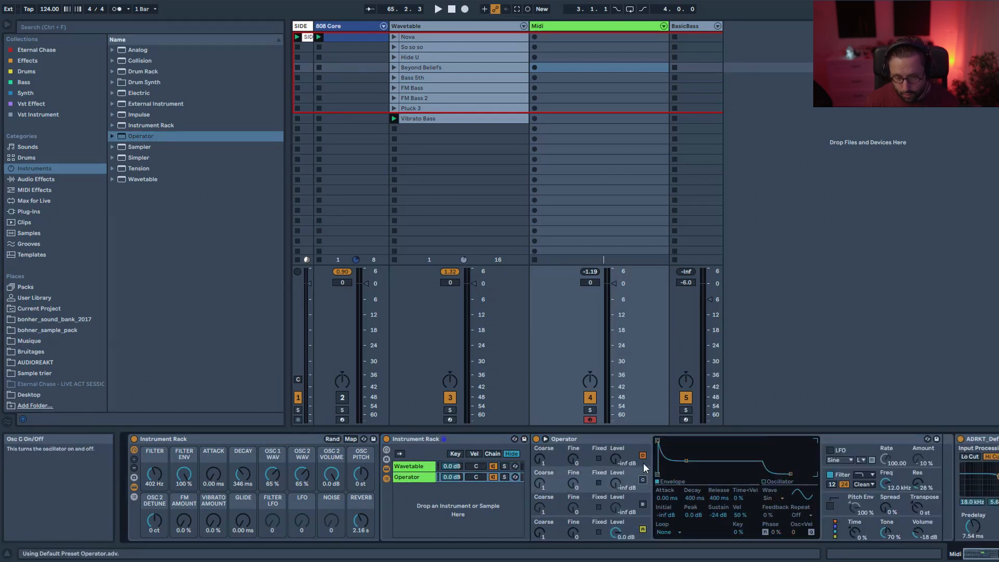
pyautogui.click(643, 455)
pyautogui.click(647, 535)
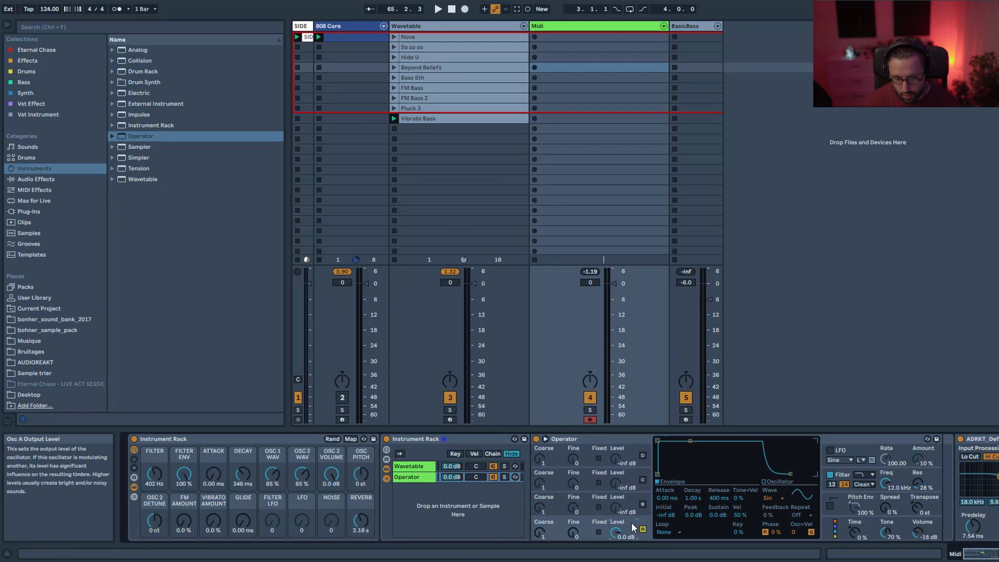
pyautogui.click(780, 499)
pyautogui.click(783, 480)
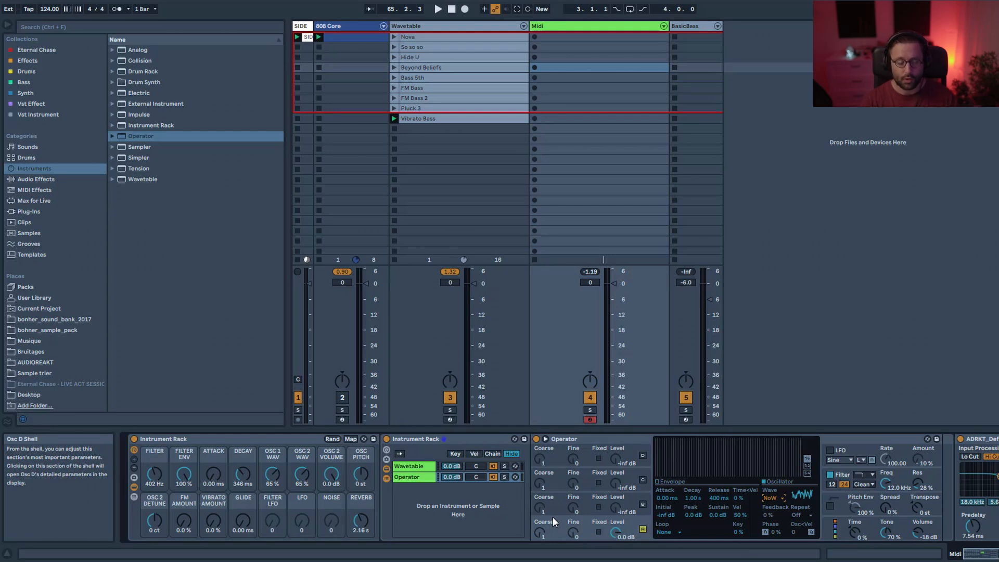
pyautogui.click(410, 468)
pyautogui.click(406, 478)
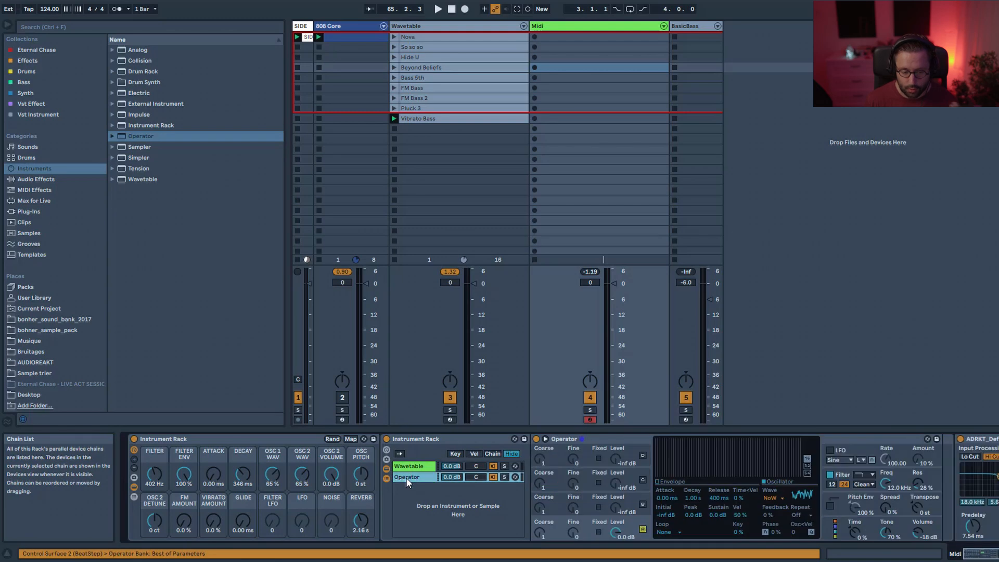
pyautogui.click(387, 450)
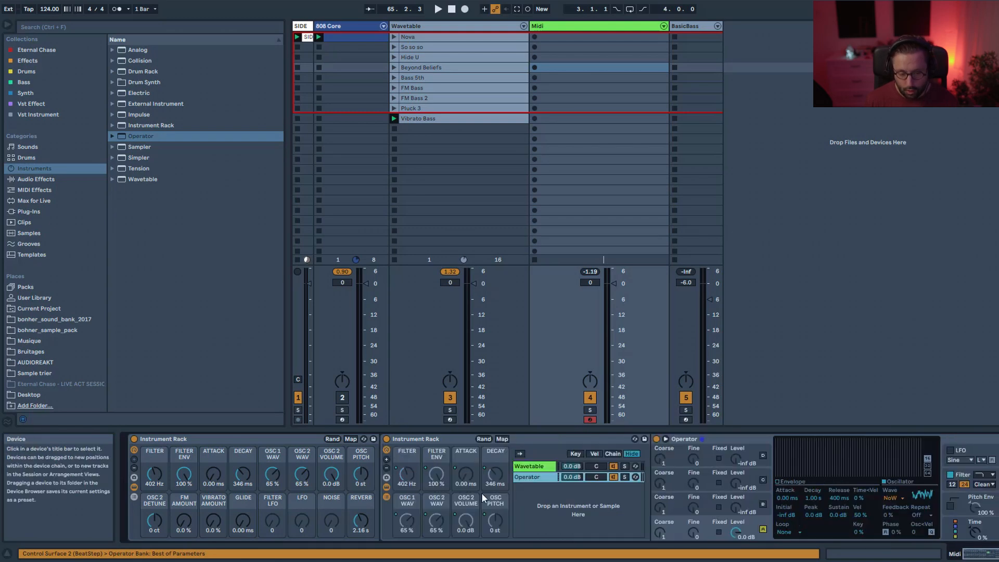
pyautogui.click(386, 450)
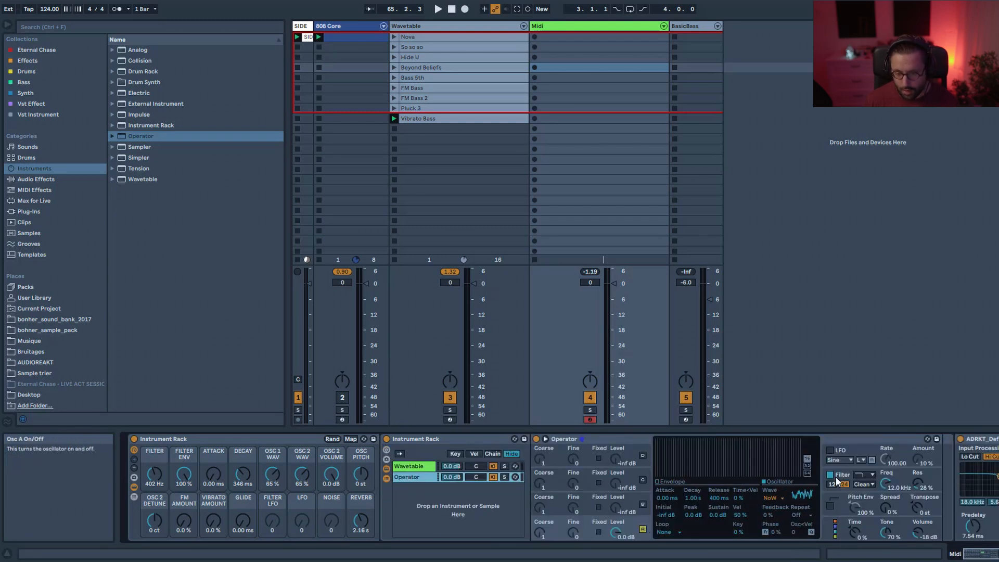
# Switch on the Operator's filter and set its circuit type to PRD.
pyautogui.click(866, 484)
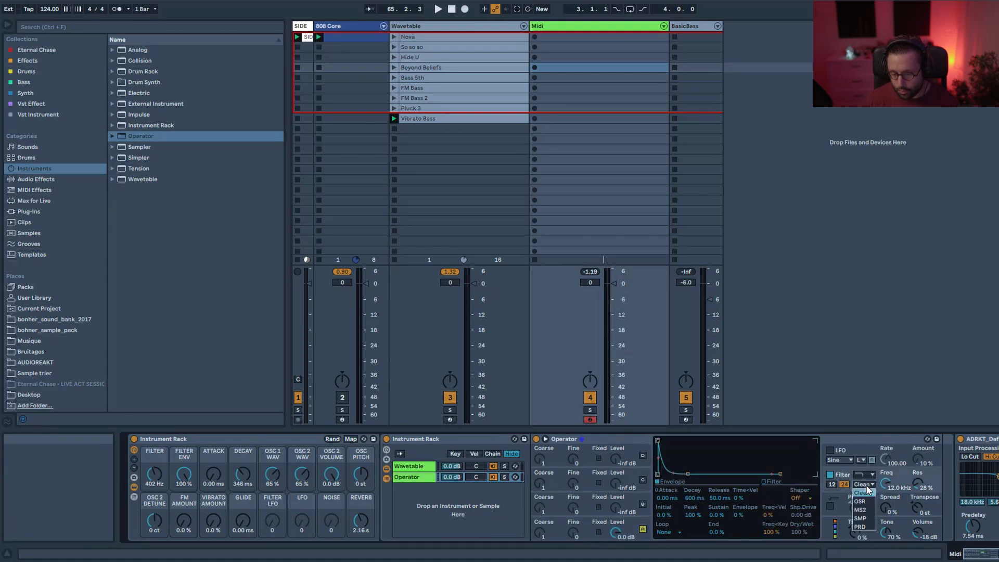
pyautogui.click(860, 526)
pyautogui.click(831, 485)
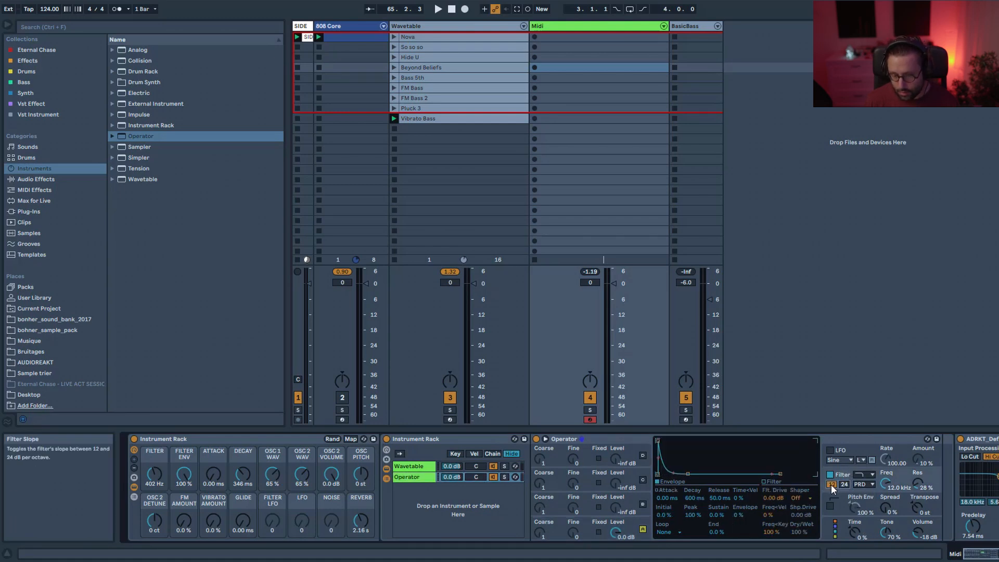
# Unmap the Wavetable's filter frequency from the FILTER macro.
pyautogui.rightClick(890, 488)
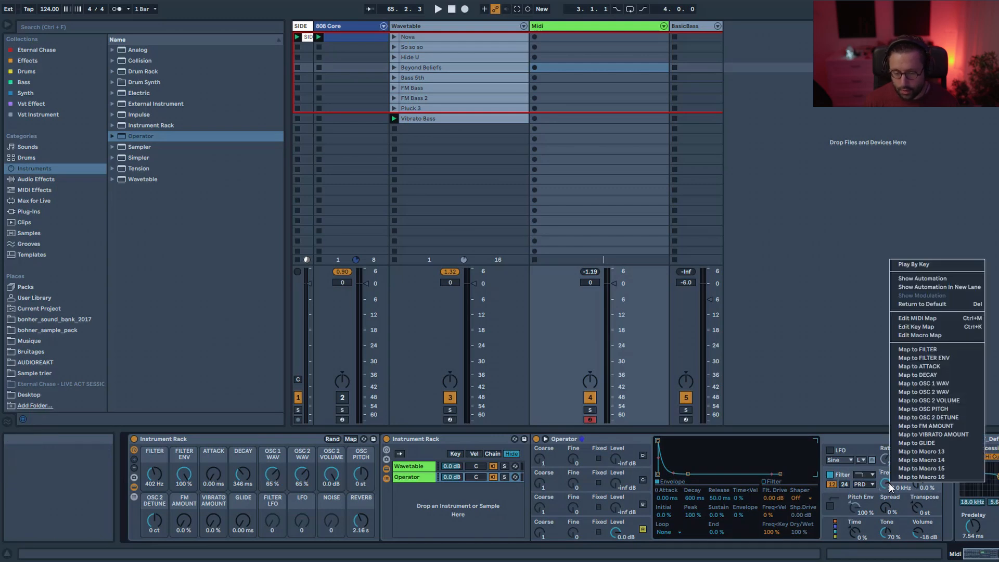
pyautogui.click(889, 483)
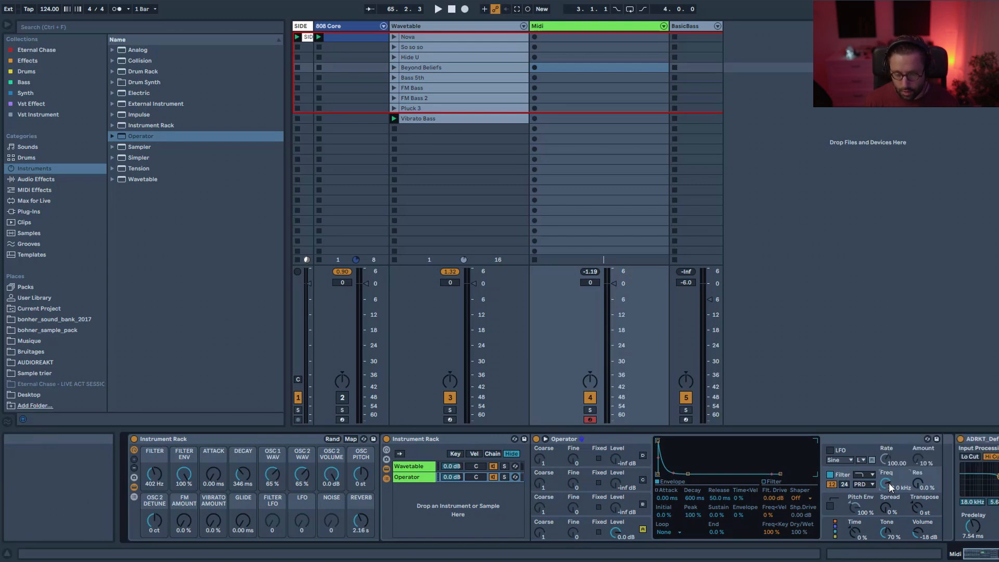
pyautogui.click(416, 467)
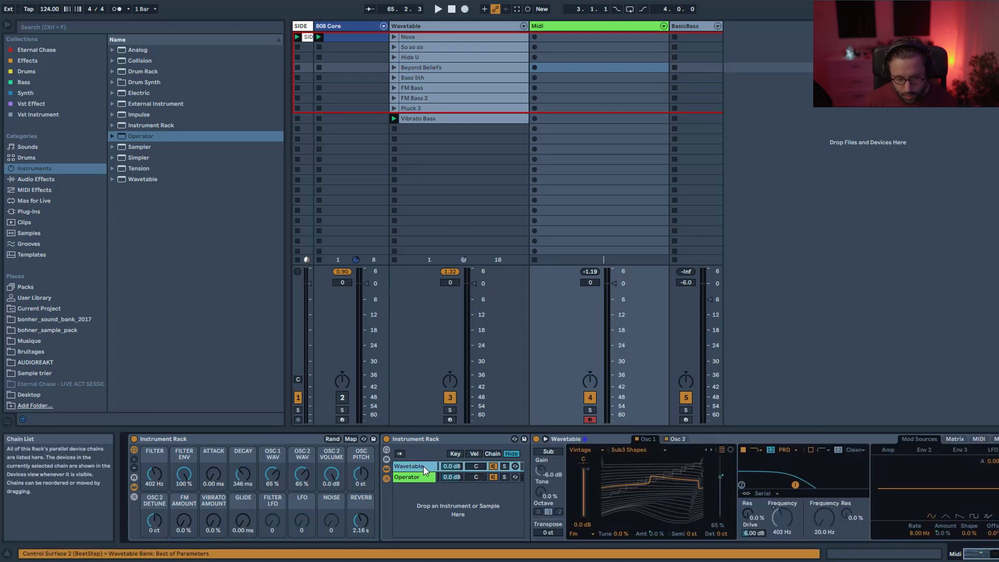
pyautogui.rightClick(776, 521)
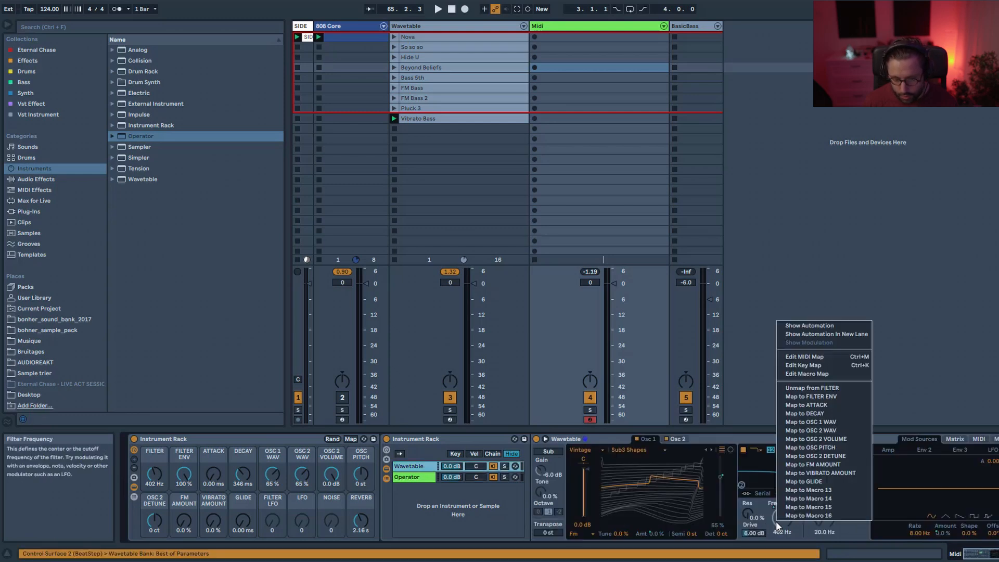
pyautogui.click(818, 389)
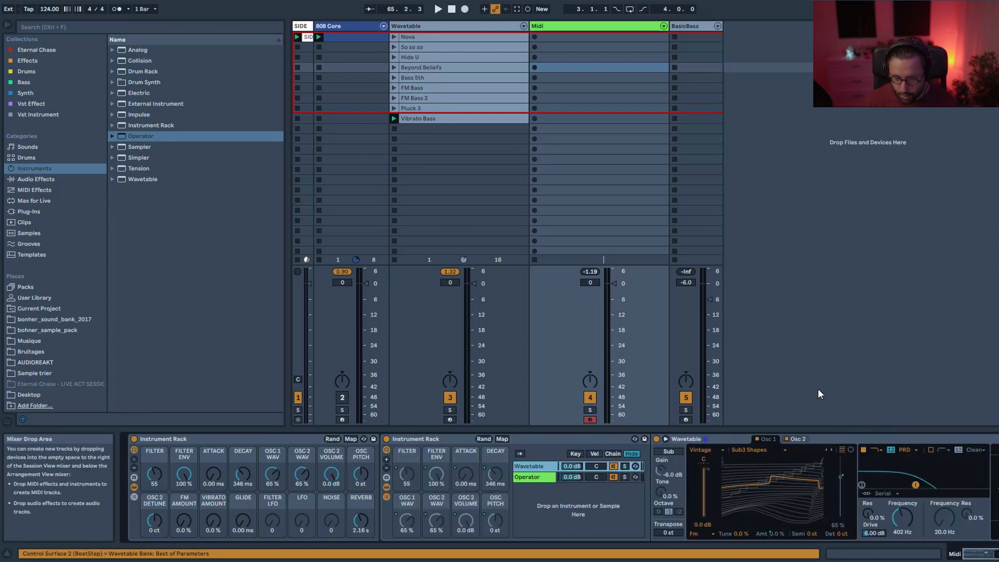
# Map the Operator's filter envelope amount to the FILTER ENV macro.
pyautogui.click(529, 477)
pyautogui.rightClick(857, 515)
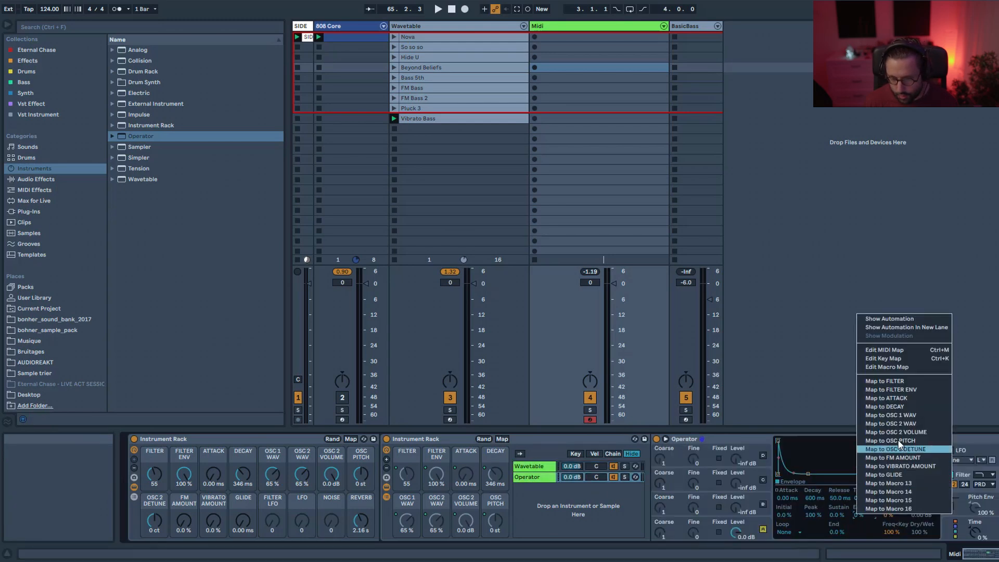
pyautogui.click(907, 392)
# Map the Operator's filter envelope attack and decay times to the ATTACK and DECAY macros.
pyautogui.rightClick(789, 496)
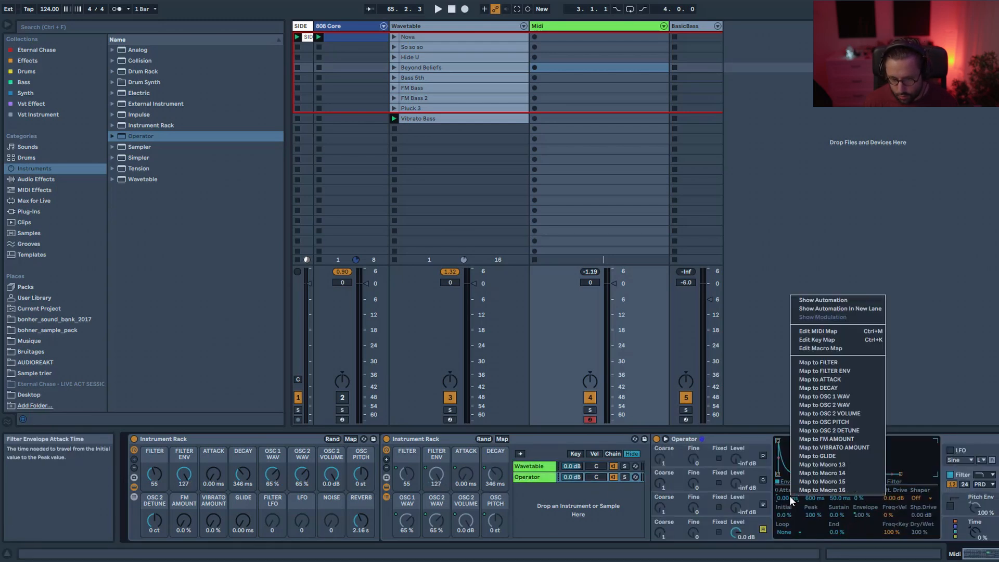
pyautogui.click(840, 379)
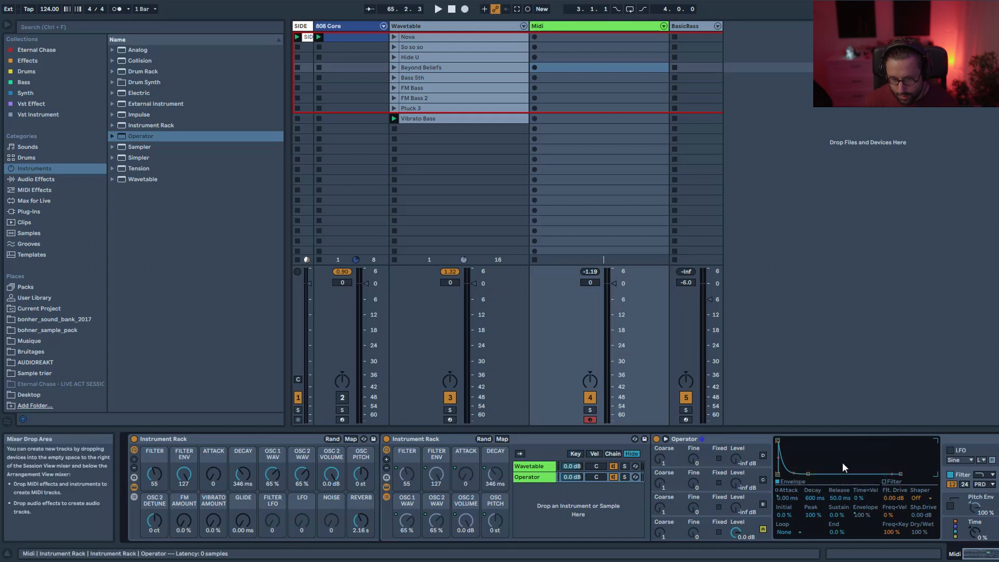
pyautogui.rightClick(811, 497)
pyautogui.click(849, 387)
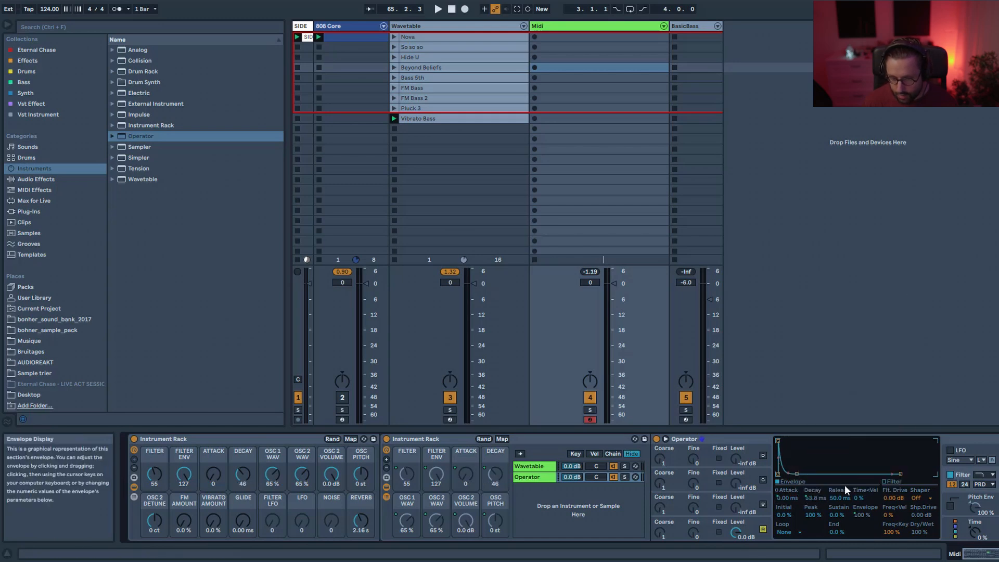
# Set the Operator's filter envelope release to about 1.06 s and raise the DECAY macro to 67.
pyautogui.moveTo(835, 499); pyautogui.dragTo(835, 484)
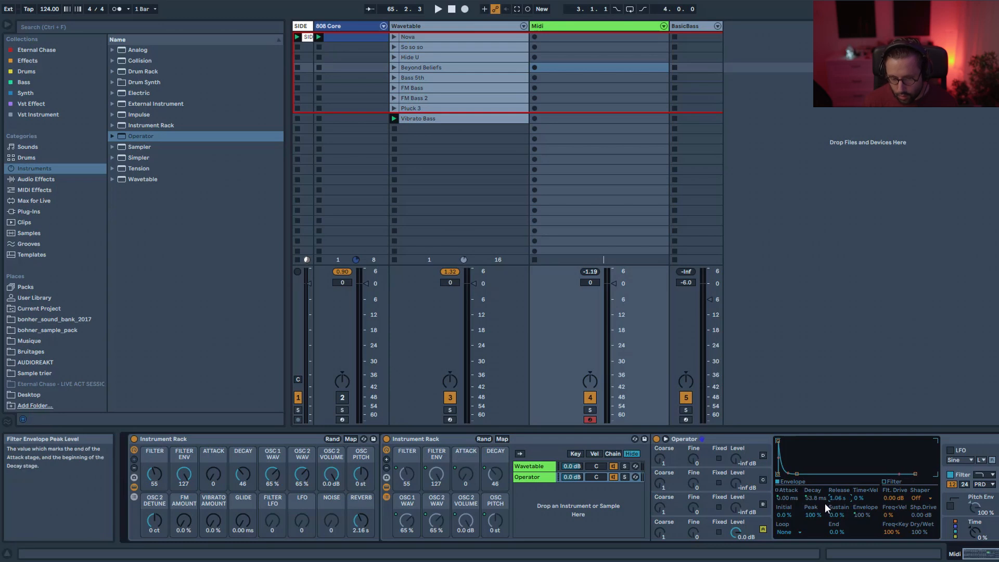
pyautogui.click(501, 438)
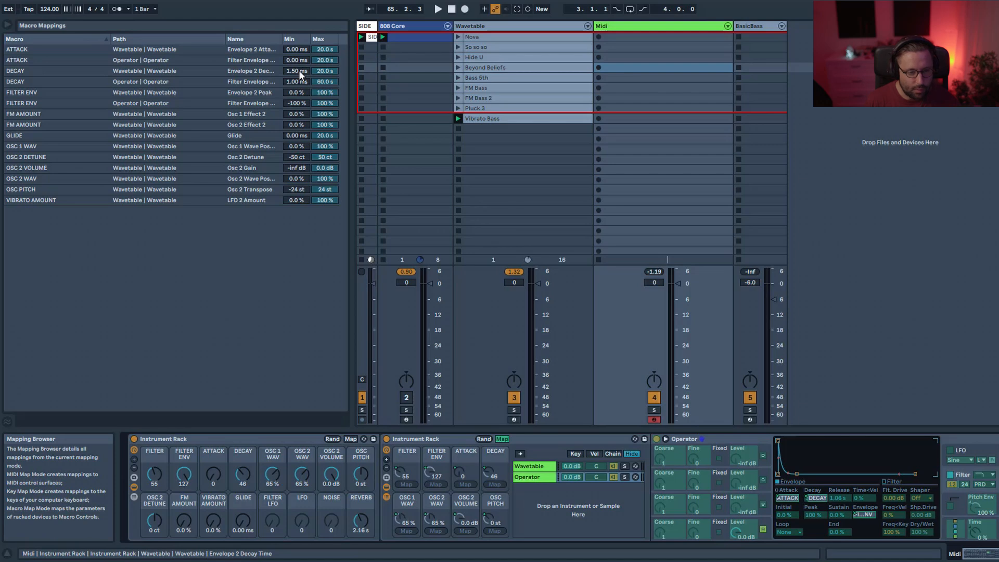
pyautogui.click(503, 439)
pyautogui.moveTo(242, 474); pyautogui.dragTo(243, 458)
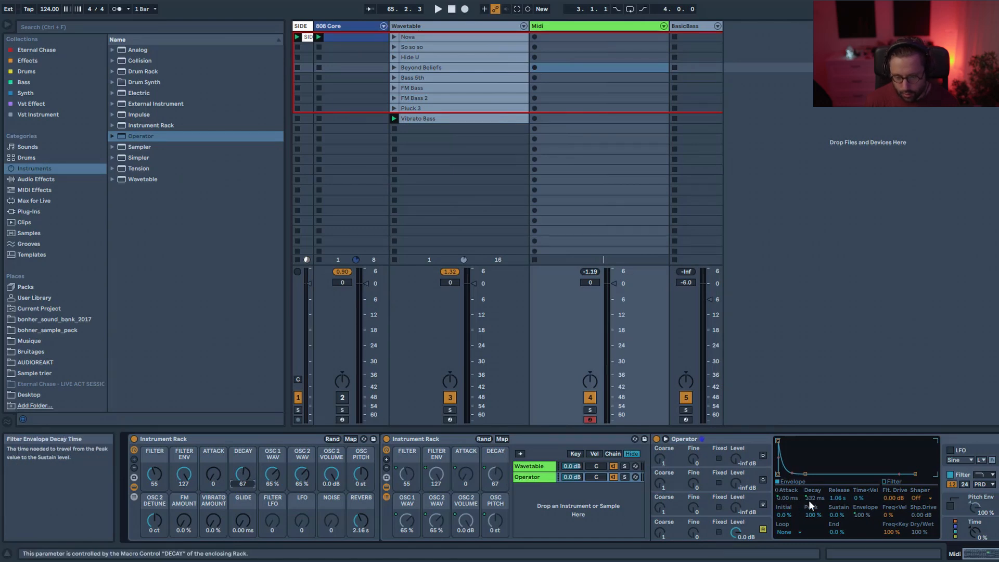
# Inspect the Wavetable's Env 2 modulation envelope and the nested rack's chains.
pyautogui.click(536, 466)
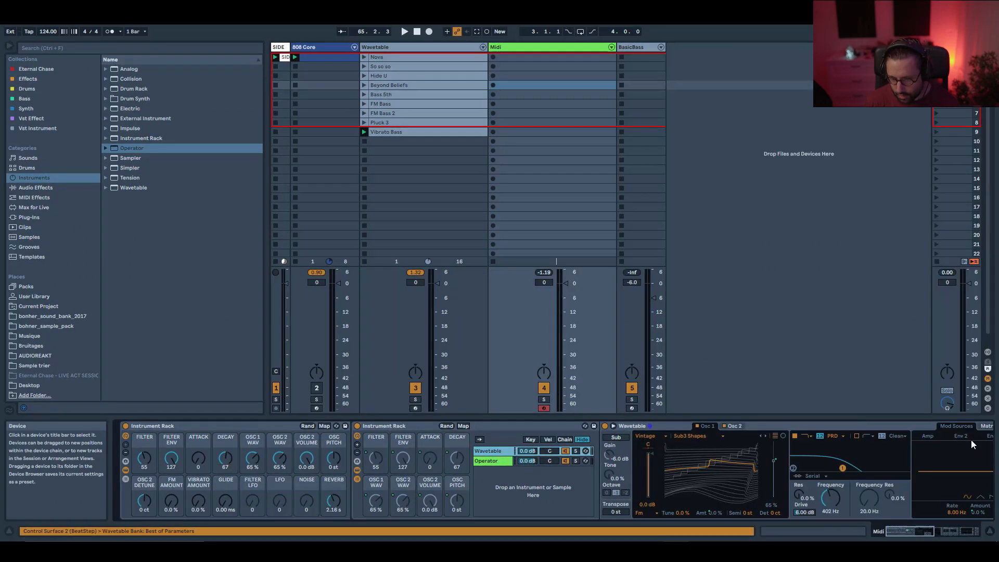
pyautogui.click(961, 436)
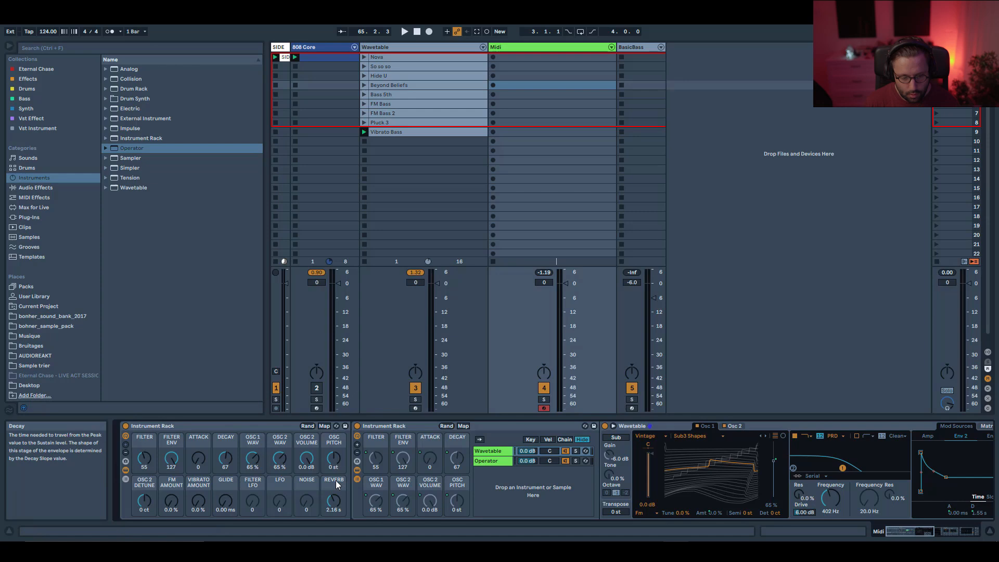
pyautogui.hscroll(5, 500, 419)
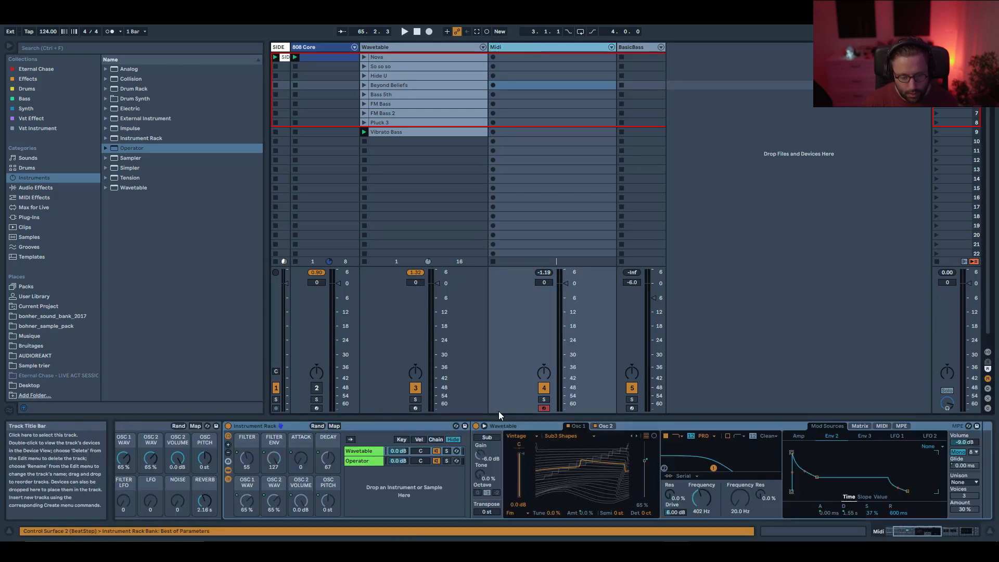
pyautogui.moveTo(928, 536); pyautogui.dragTo(916, 536)
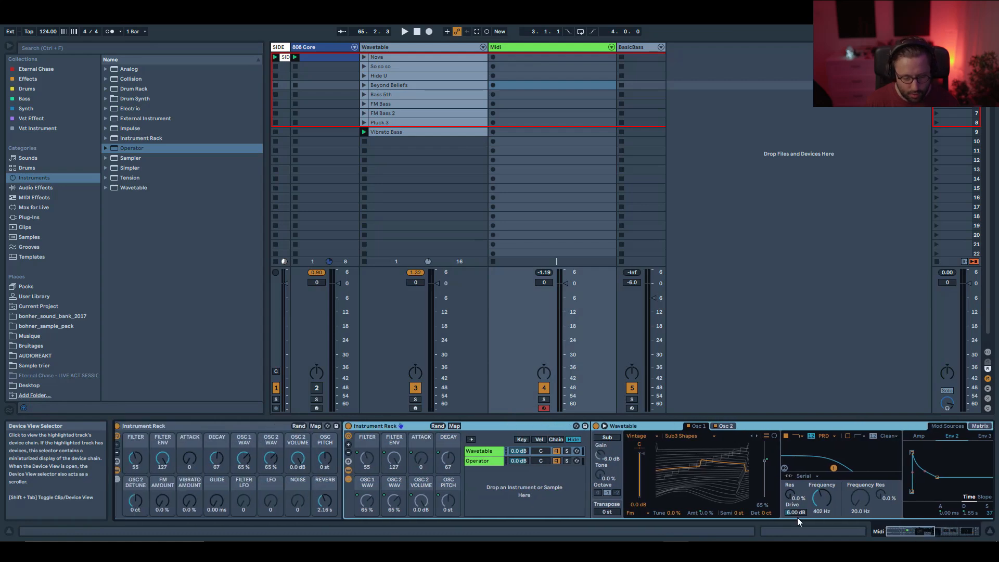
pyautogui.click(351, 468)
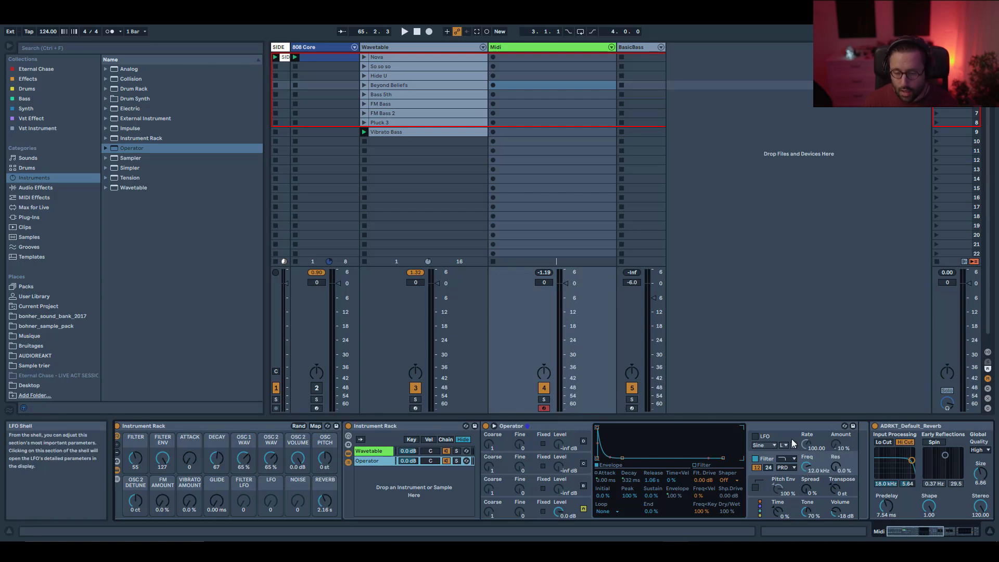
pyautogui.click(374, 450)
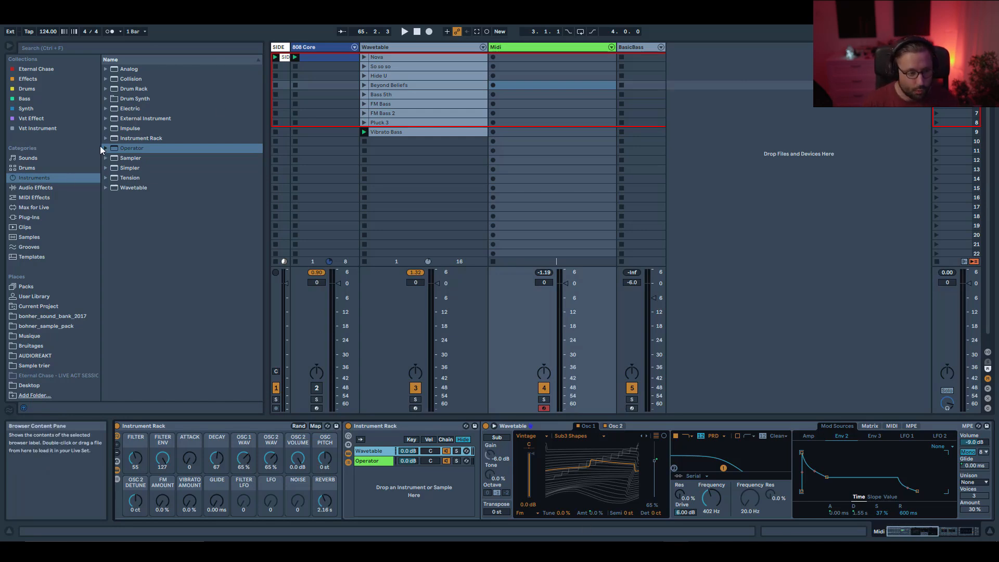
# Load an LFO audio effect from the Modulators and map it to the Wavetable's Filter 1 frequency.
pyautogui.click(41, 190)
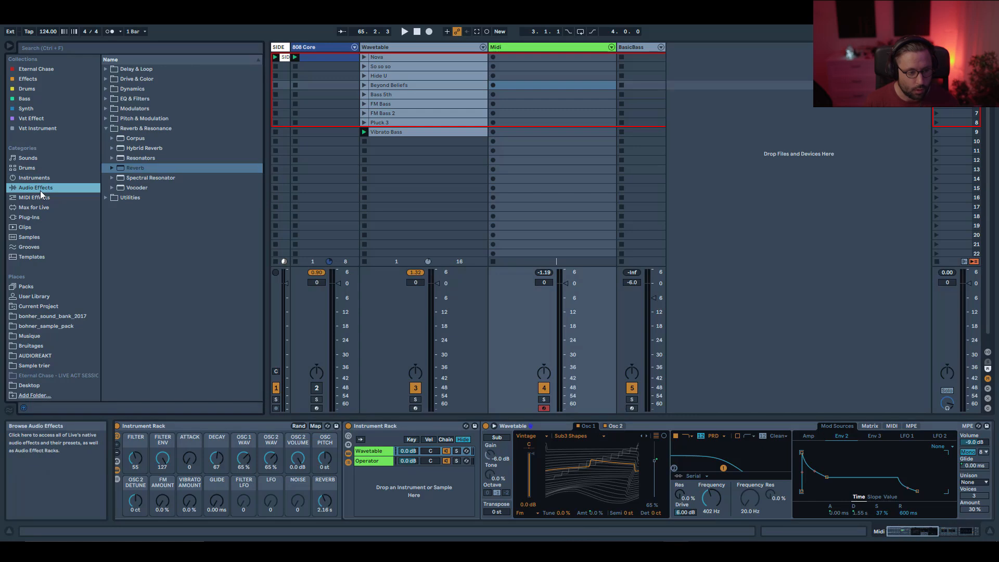
pyautogui.click(105, 109)
pyautogui.click(124, 129)
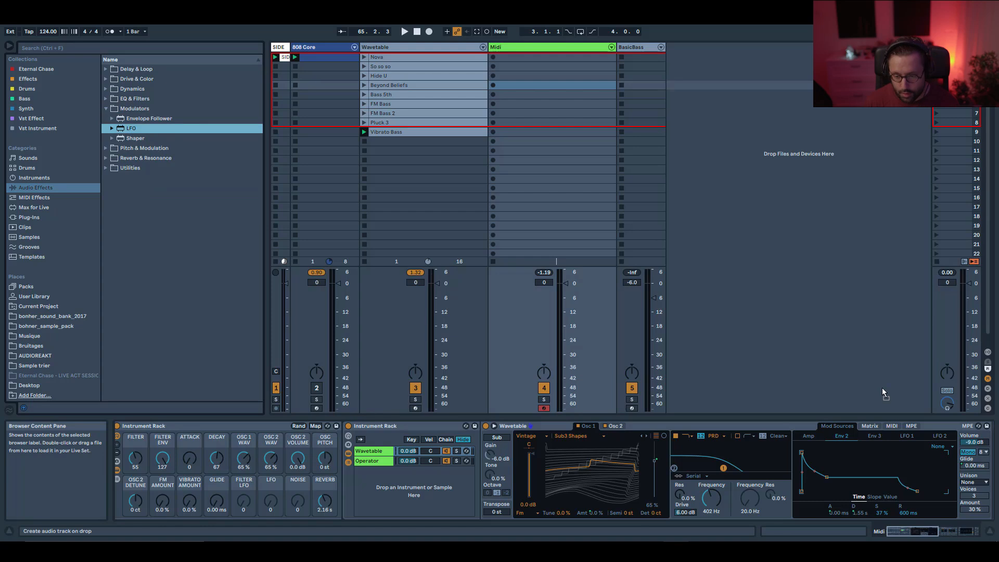
pyautogui.scroll(-5, 851, 474)
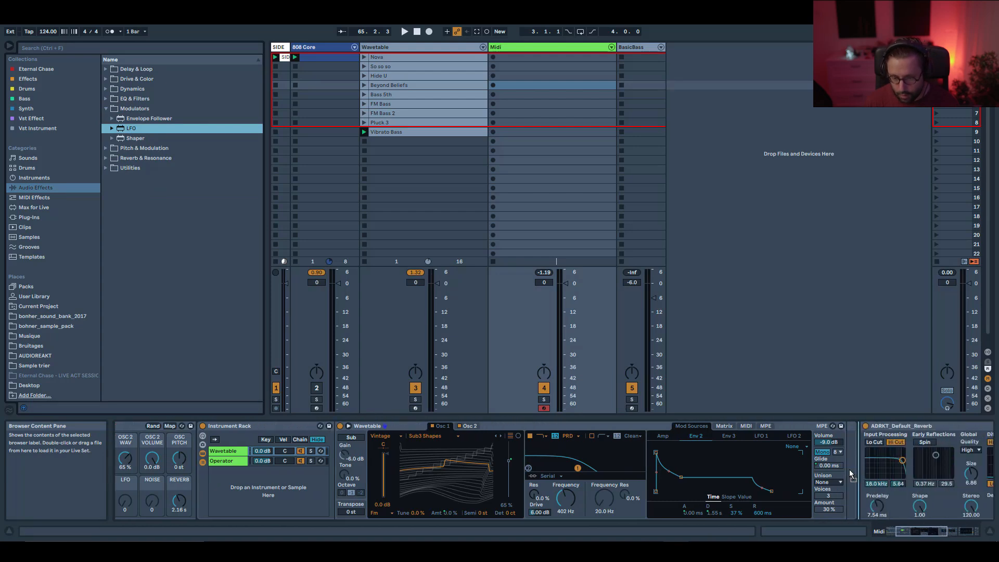
pyautogui.press('Return')
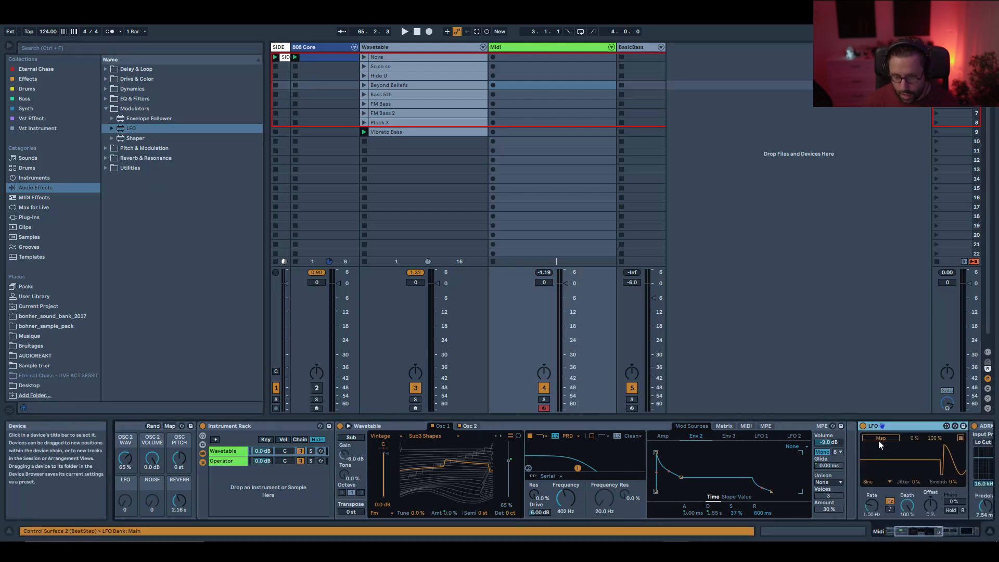
pyautogui.click(565, 498)
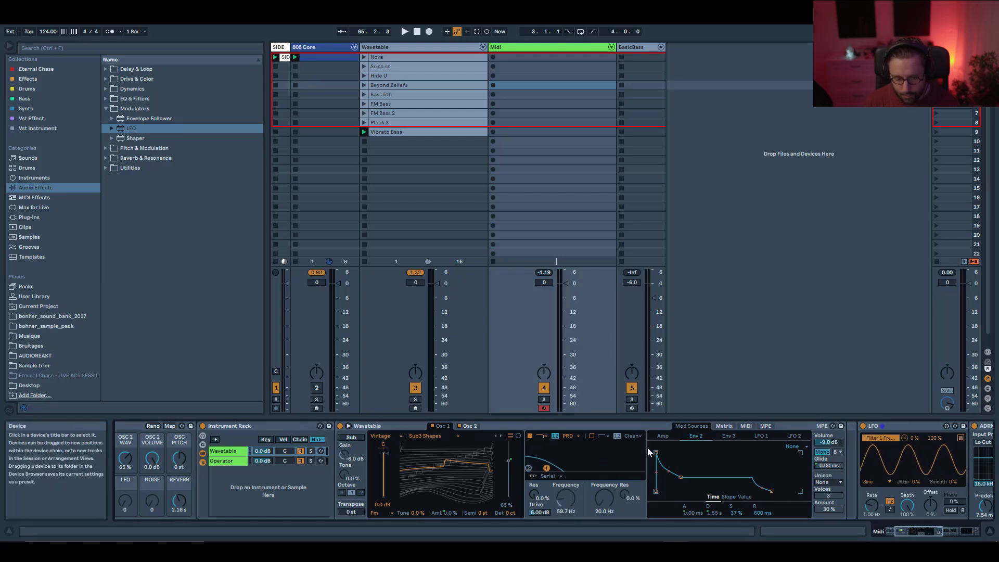
# Map a second LFO target to the Operator's filter frequency using the multimap list.
pyautogui.click(262, 462)
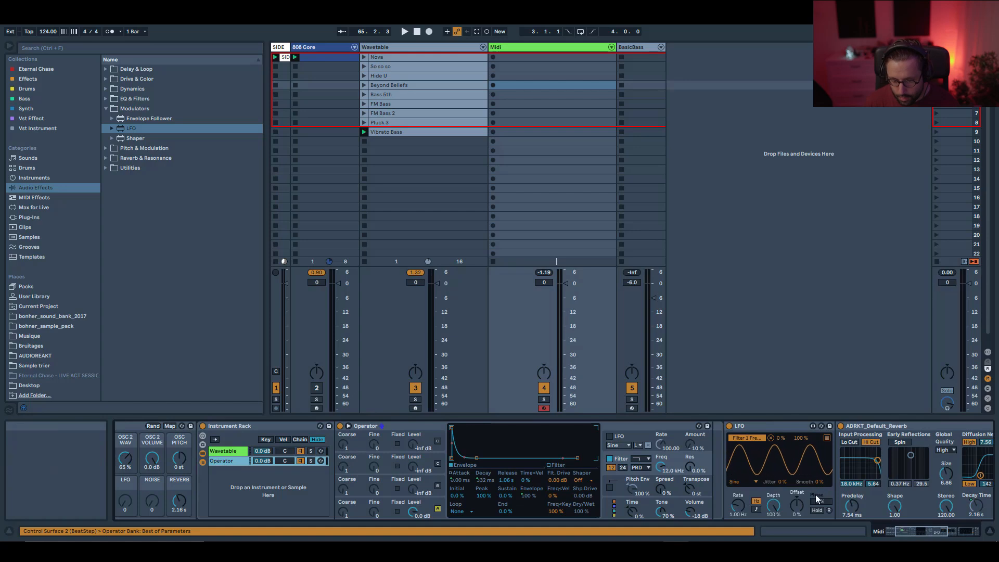
pyautogui.click(827, 439)
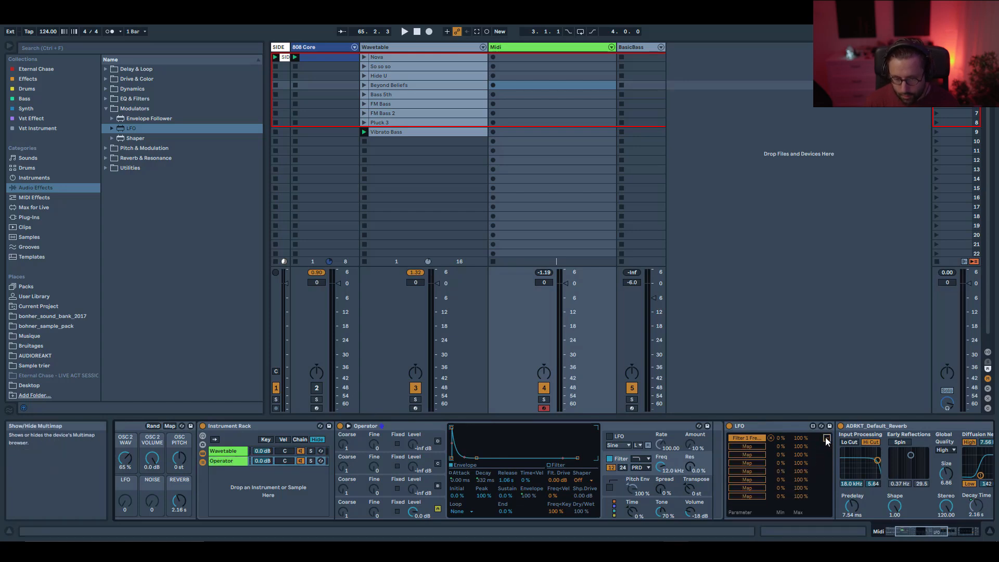
pyautogui.click(748, 446)
pyautogui.click(661, 466)
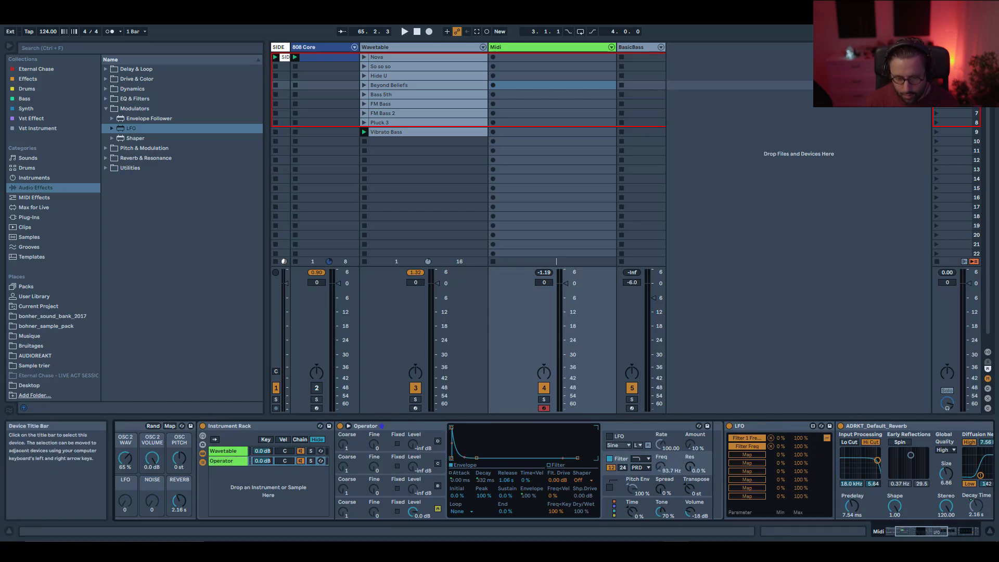
# Set the LFO depth to 0 % and its offset to -80 %.
pyautogui.click(229, 452)
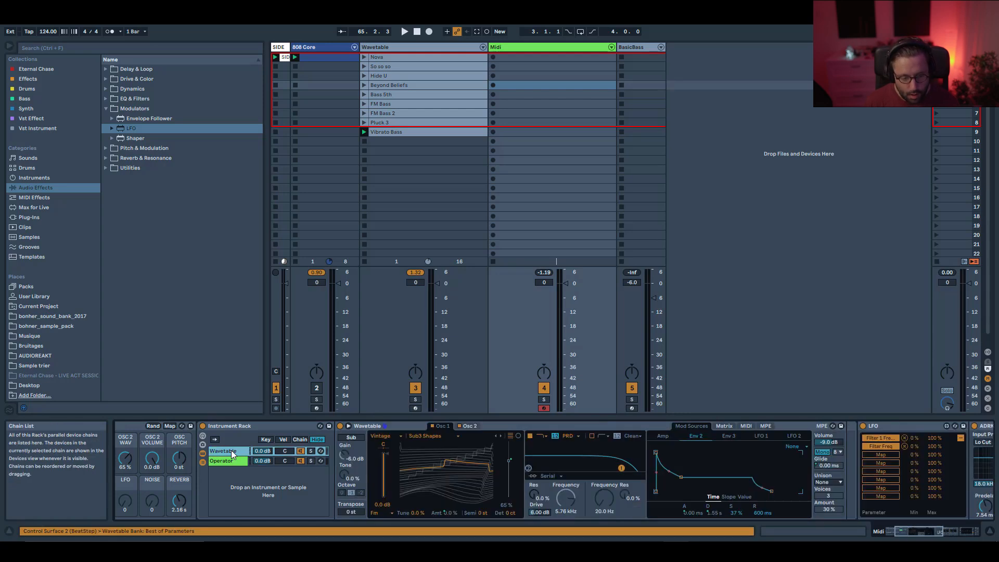
pyautogui.click(203, 437)
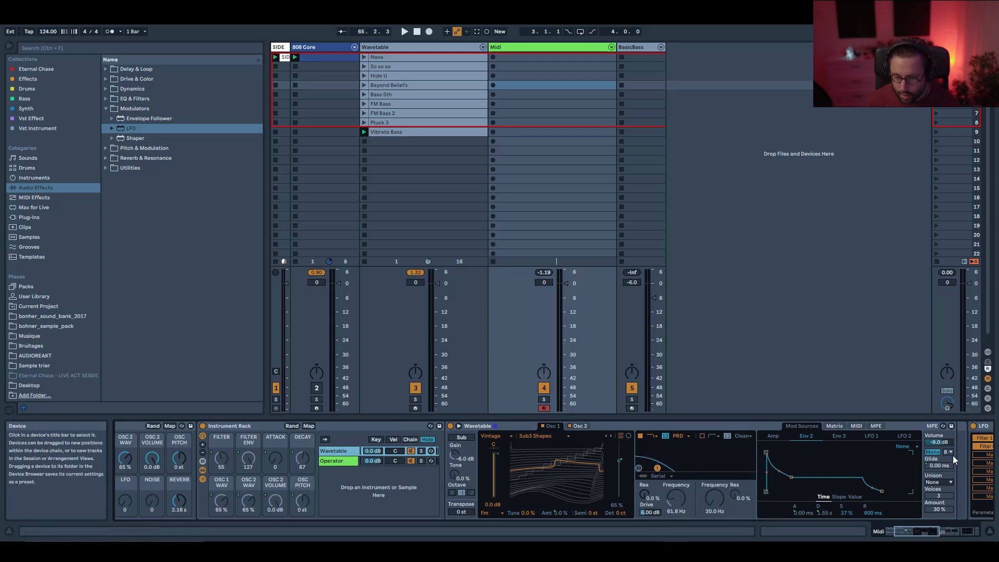
pyautogui.click(926, 532)
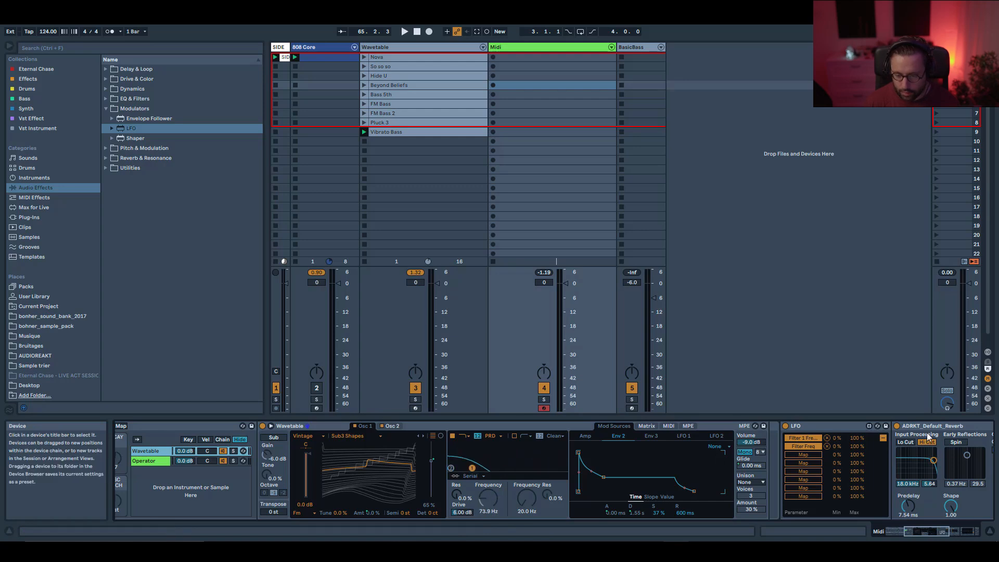
pyautogui.click(882, 438)
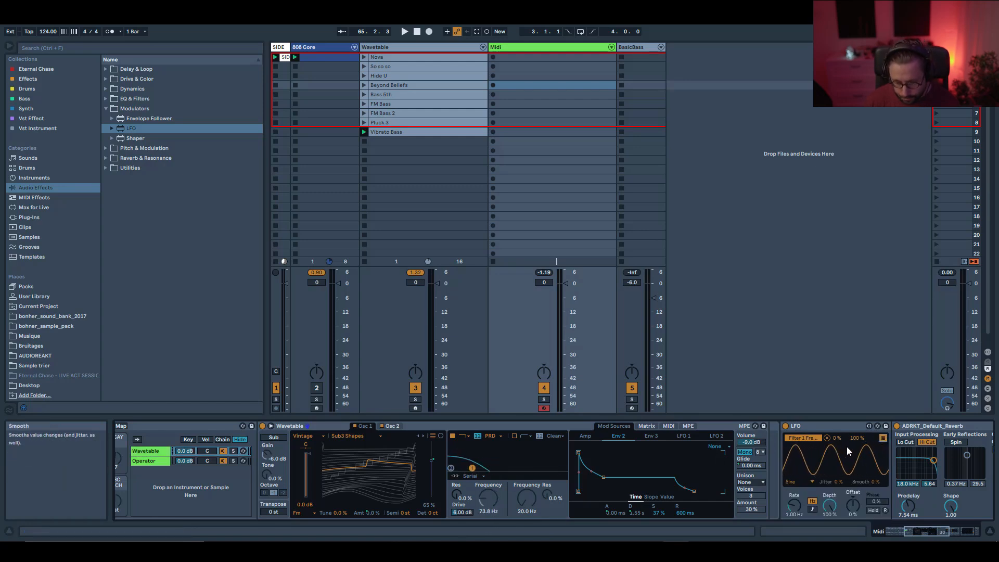
pyautogui.moveTo(854, 508); pyautogui.dragTo(853, 544)
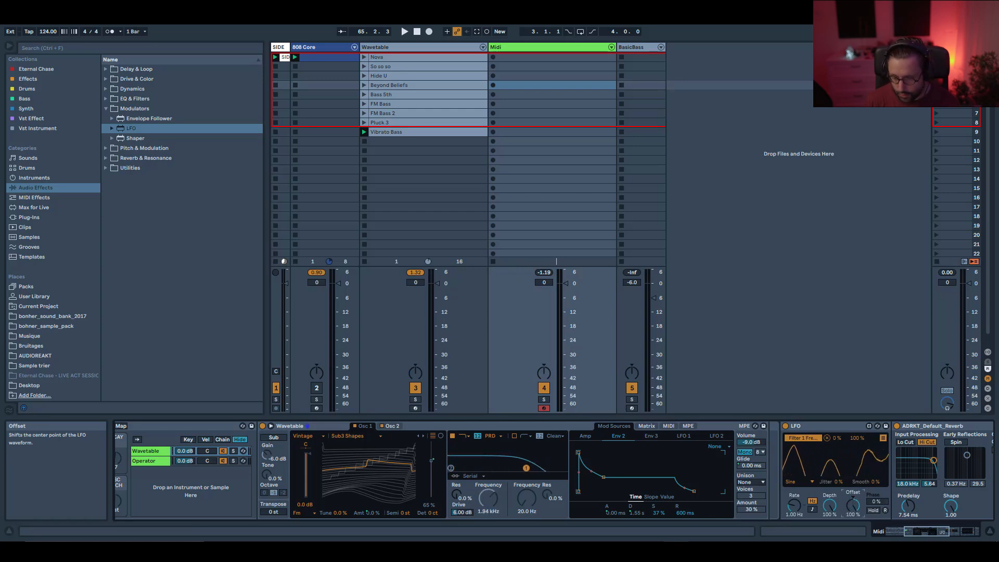
pyautogui.moveTo(833, 508); pyautogui.dragTo(831, 515)
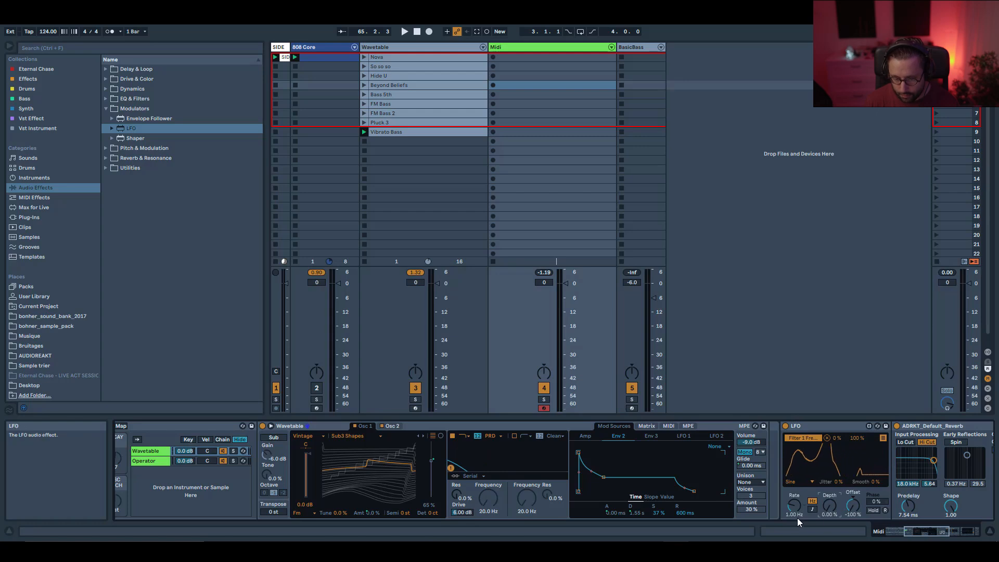
pyautogui.moveTo(853, 506)
pyautogui.mouseDown()
pyautogui.moveTo(853, 467)
pyautogui.moveTo(853, 520)
pyautogui.mouseUp()
pyautogui.click(151, 462)
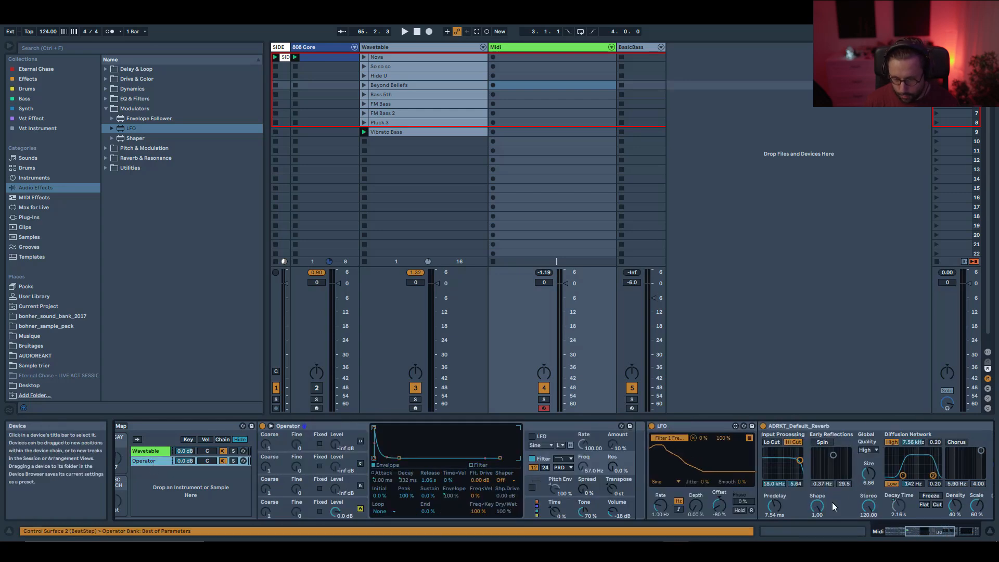
# Set the LFO offset to 100 % and map it to the outer rack's FILTER macro.
pyautogui.moveTo(719, 508); pyautogui.dragTo(719, 447)
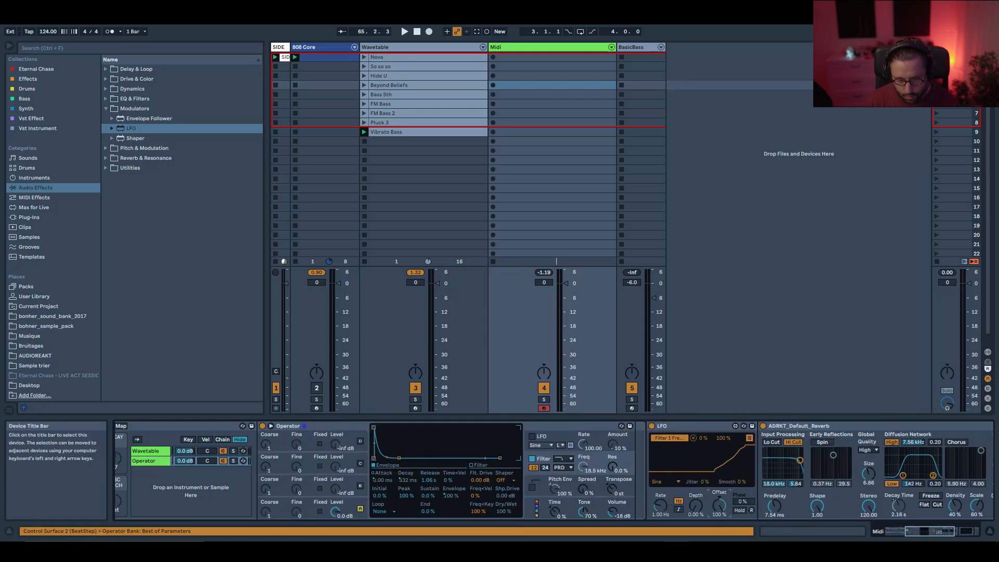
pyautogui.rightClick(719, 505)
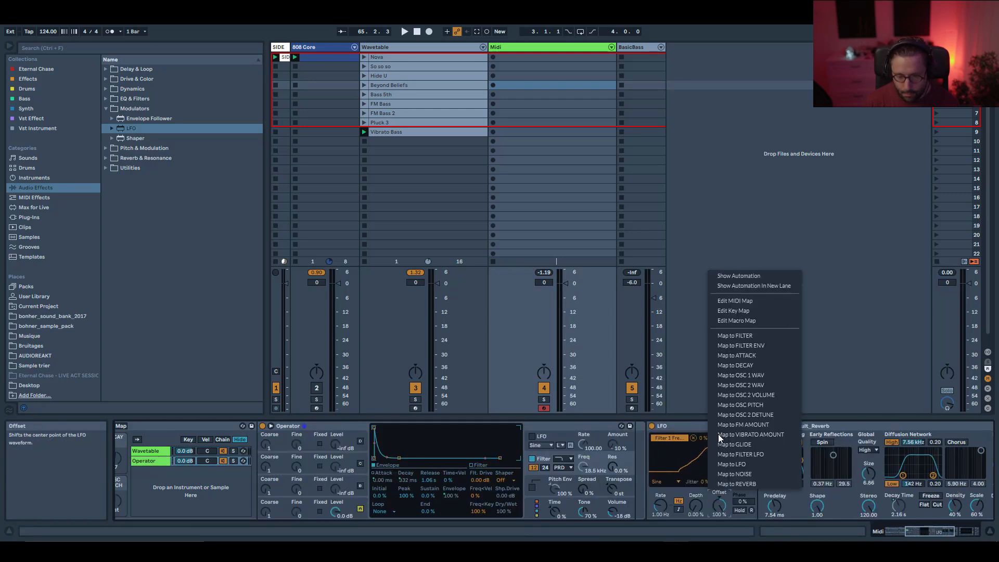
pyautogui.click(758, 336)
# Lower the FILTER macro to 51 while viewing the Wavetable chain's filter.
pyautogui.moveTo(946, 539); pyautogui.dragTo(927, 537)
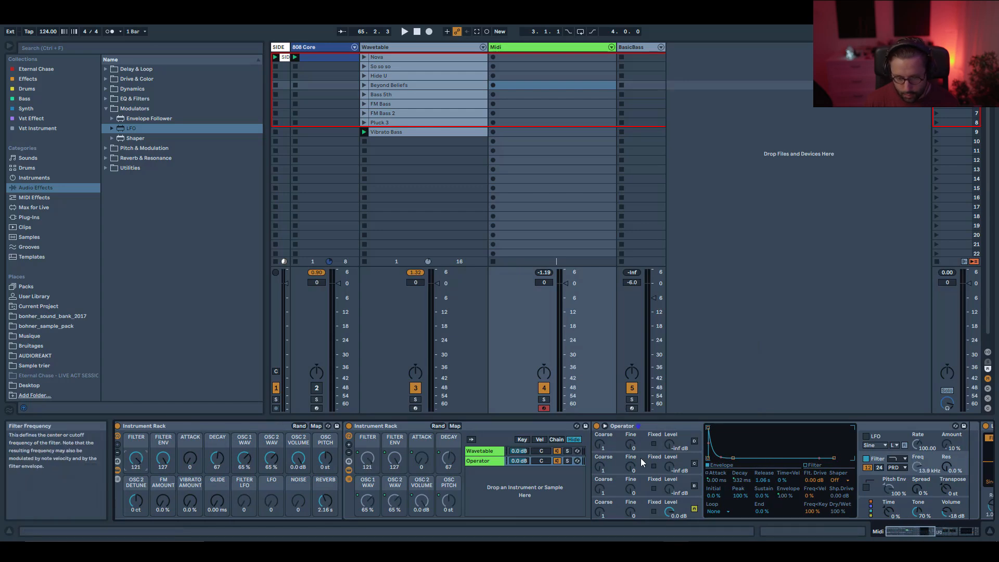
pyautogui.click(484, 451)
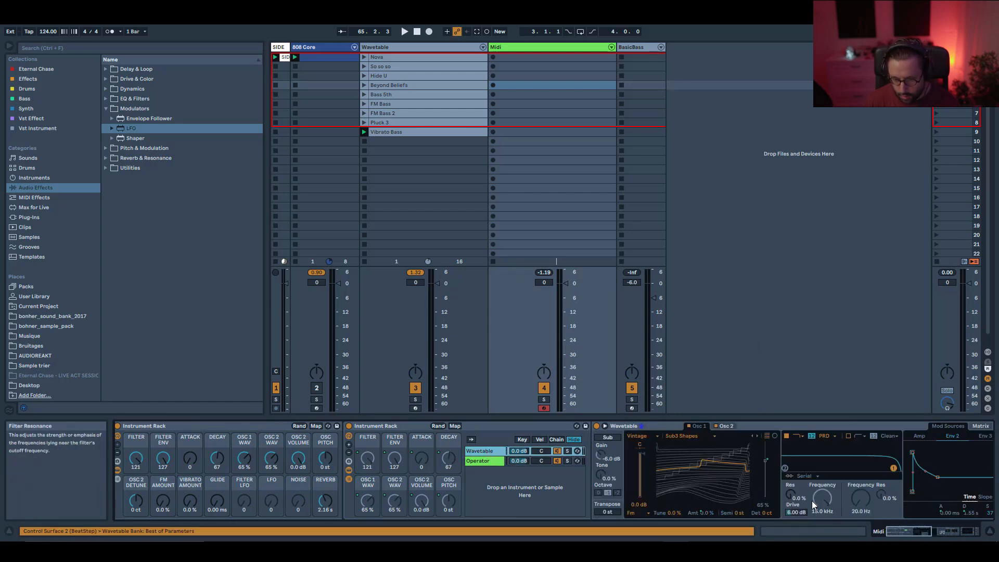
pyautogui.moveTo(136, 459); pyautogui.dragTo(136, 474)
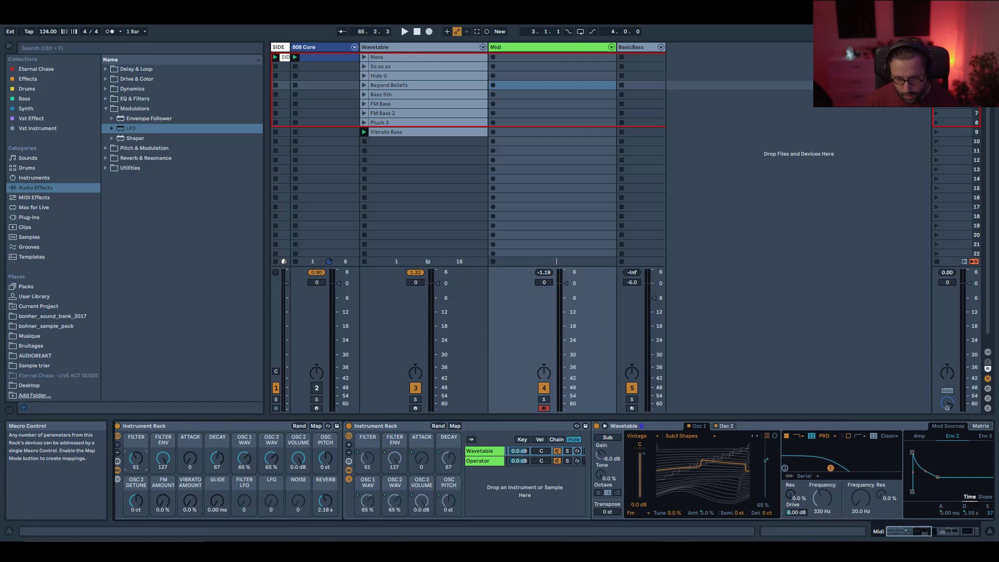
# Map the LFO's rate to the LFO macro and its depth to the FILTER LFO macro.
pyautogui.click(496, 463)
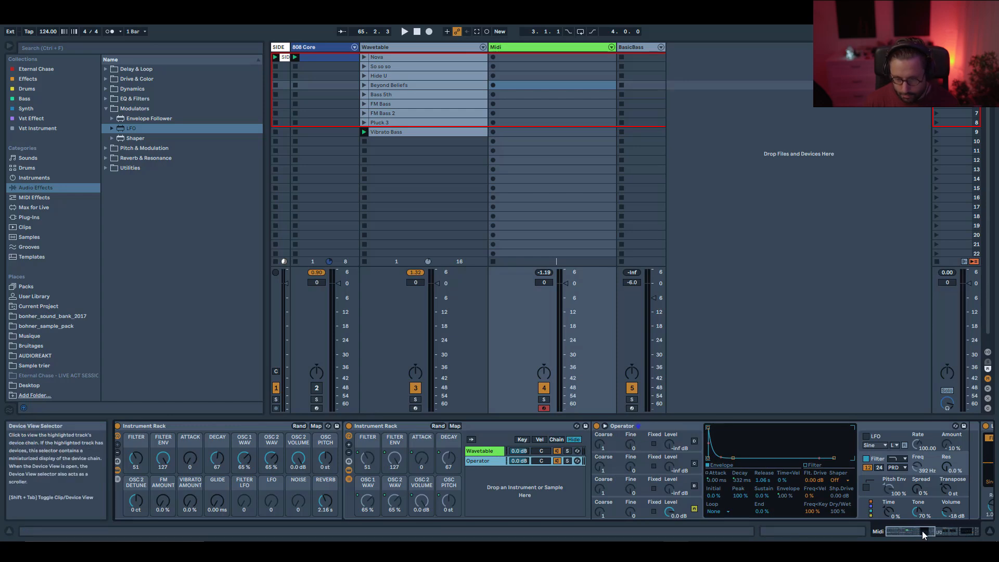
pyautogui.moveTo(919, 532); pyautogui.dragTo(931, 532)
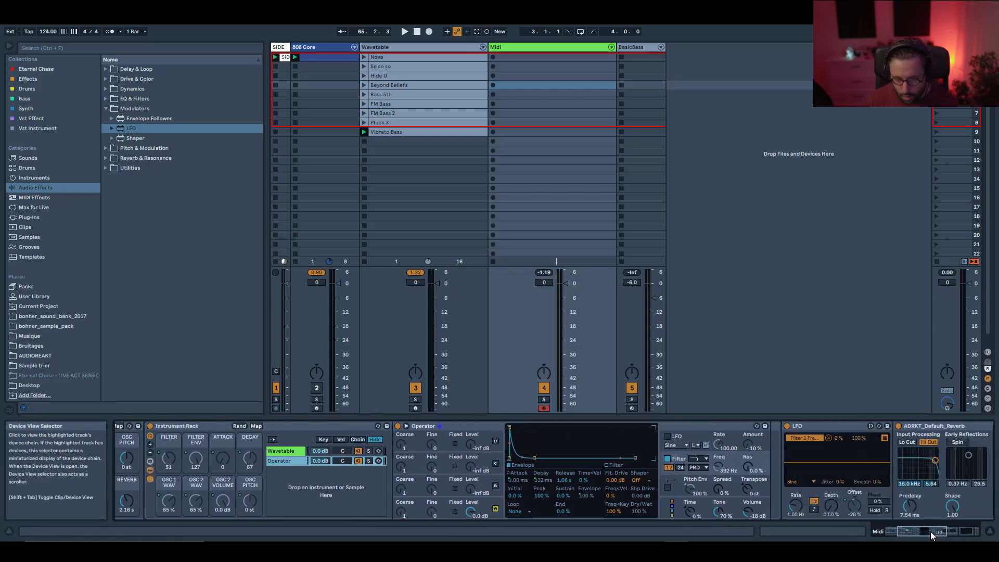
pyautogui.rightClick(753, 507)
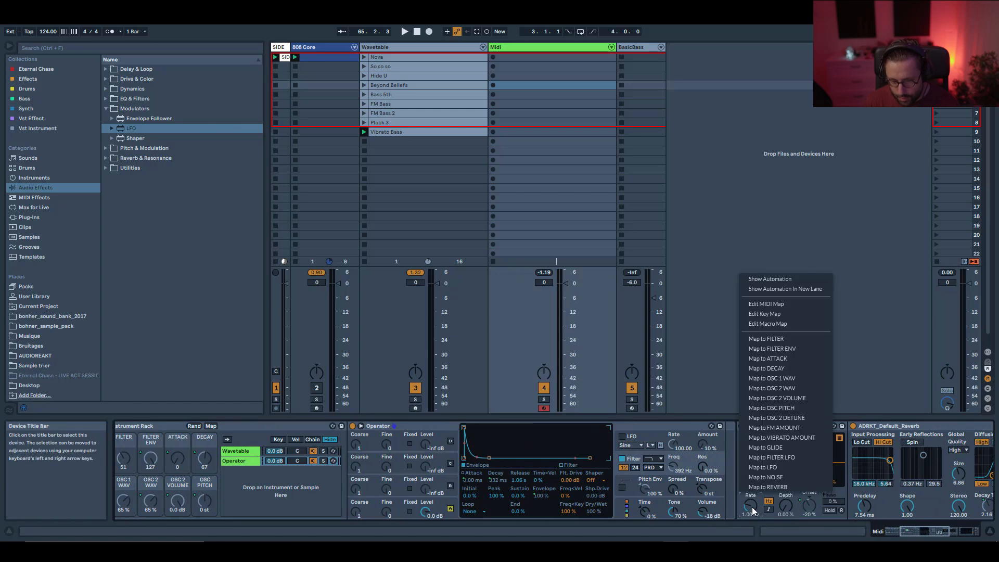
pyautogui.click(787, 469)
pyautogui.rightClick(788, 505)
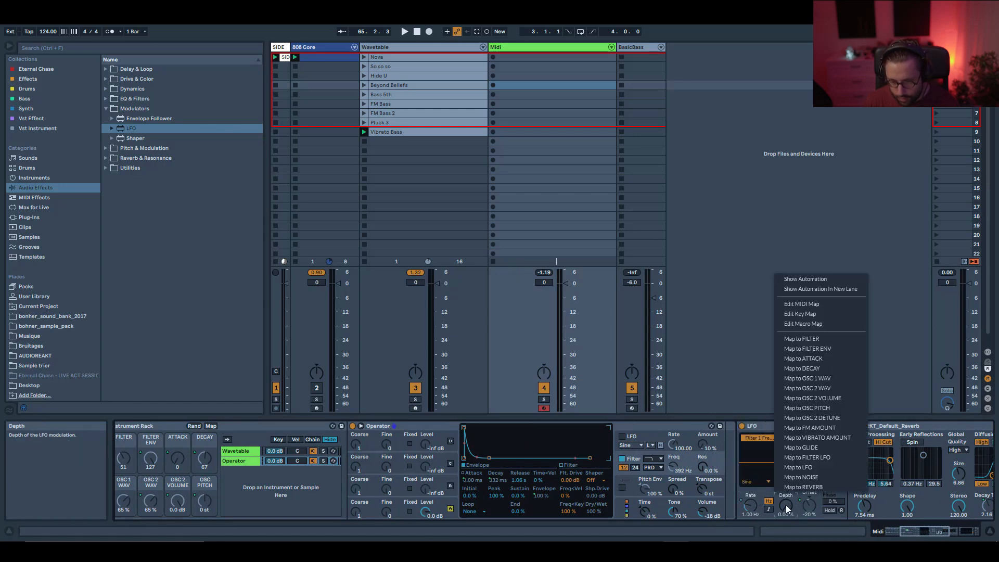
pyautogui.click(816, 458)
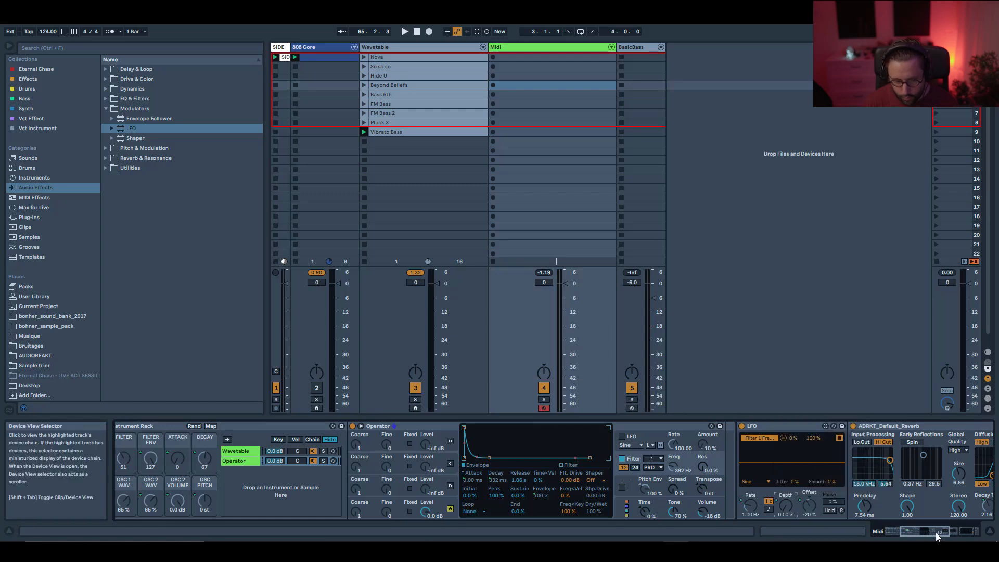
# Set the LFO macro to 4.95 Hz.
pyautogui.moveTo(939, 532); pyautogui.dragTo(867, 534)
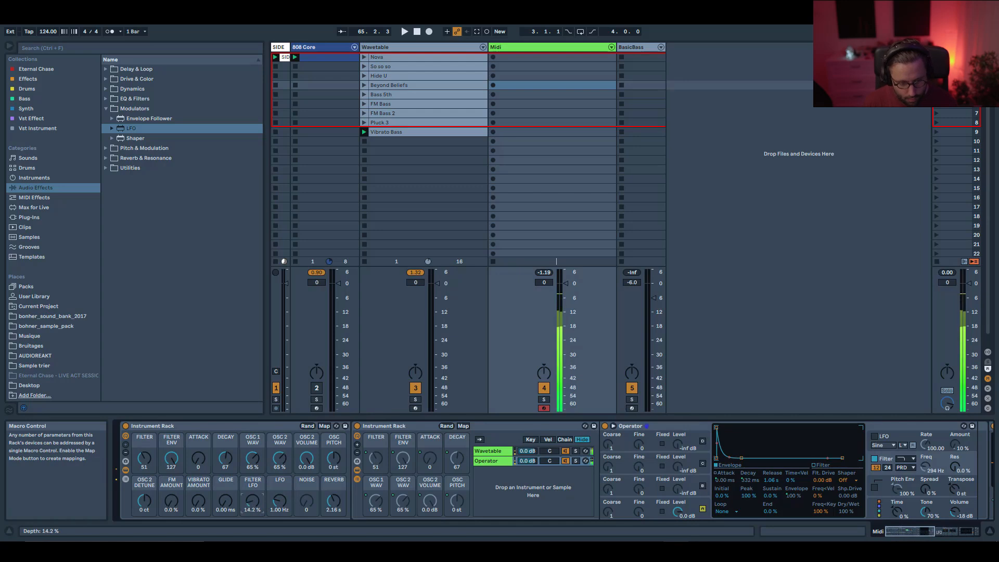
pyautogui.moveTo(279, 519); pyautogui.dragTo(279, 500)
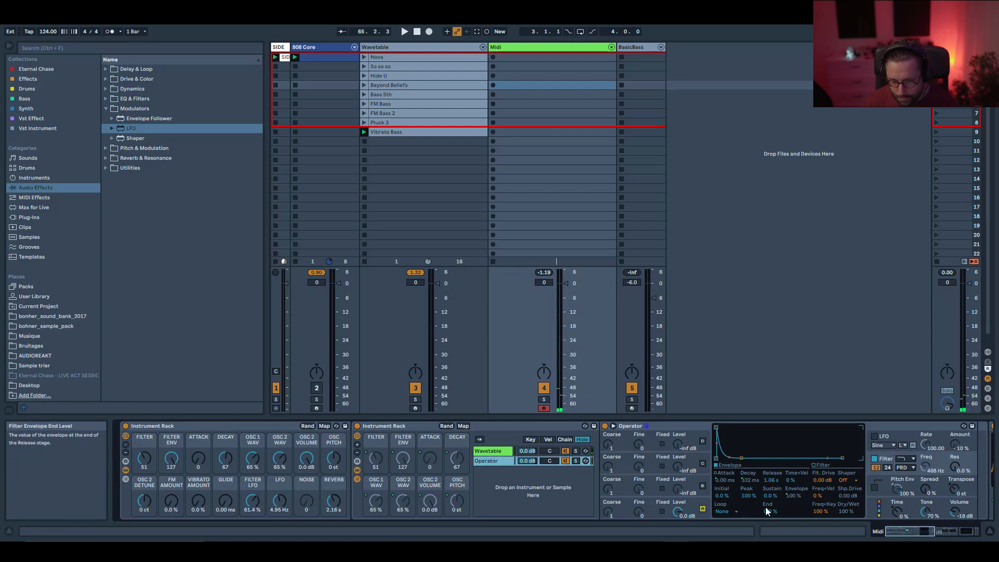
# Map the Operator's Osc-A level to the nested rack's Macro 15, then map that macro to the outer NOISE macro.
pyautogui.click(680, 513)
pyautogui.rightClick(679, 514)
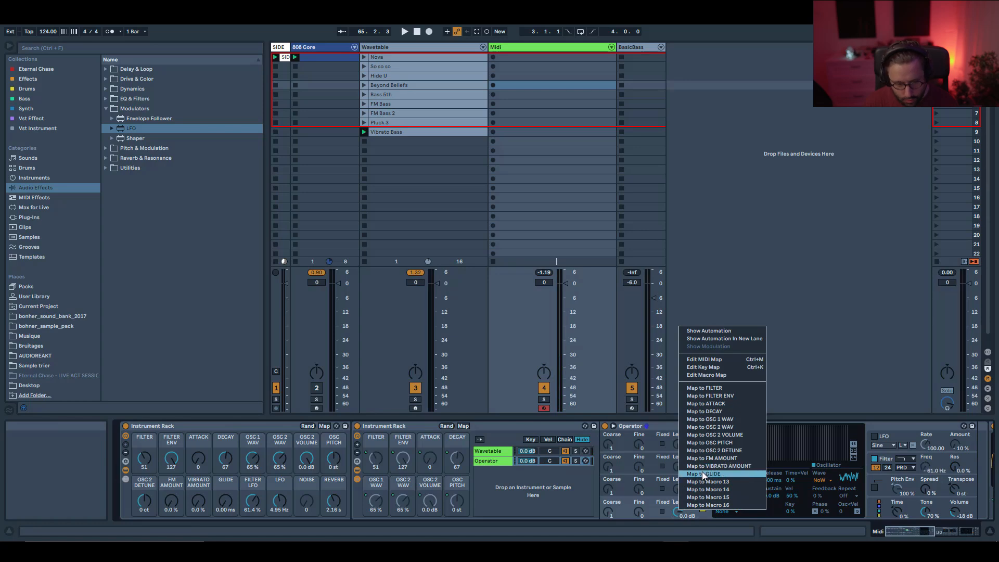
pyautogui.click(708, 499)
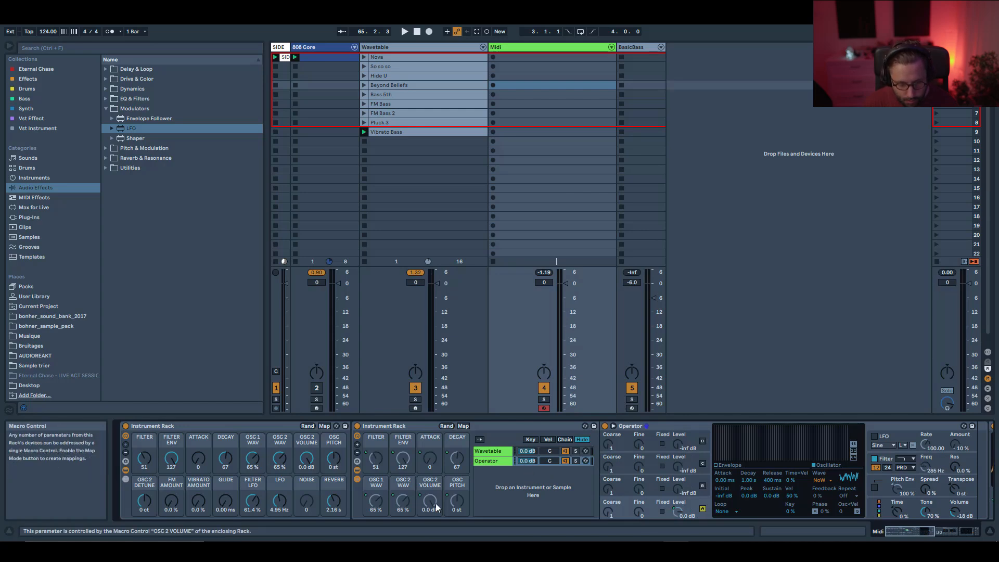
pyautogui.click(358, 444)
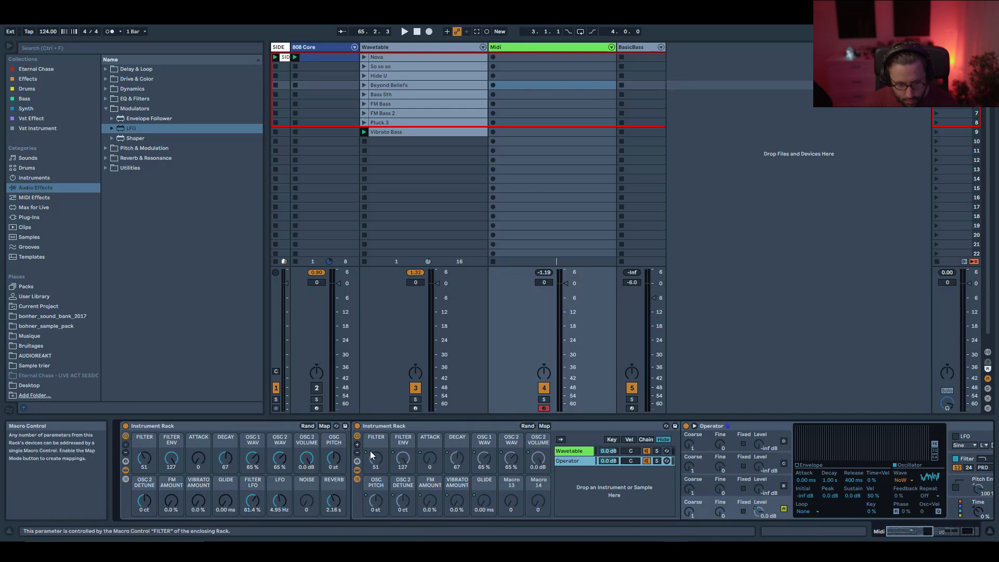
pyautogui.click(357, 444)
pyautogui.rightClick(534, 489)
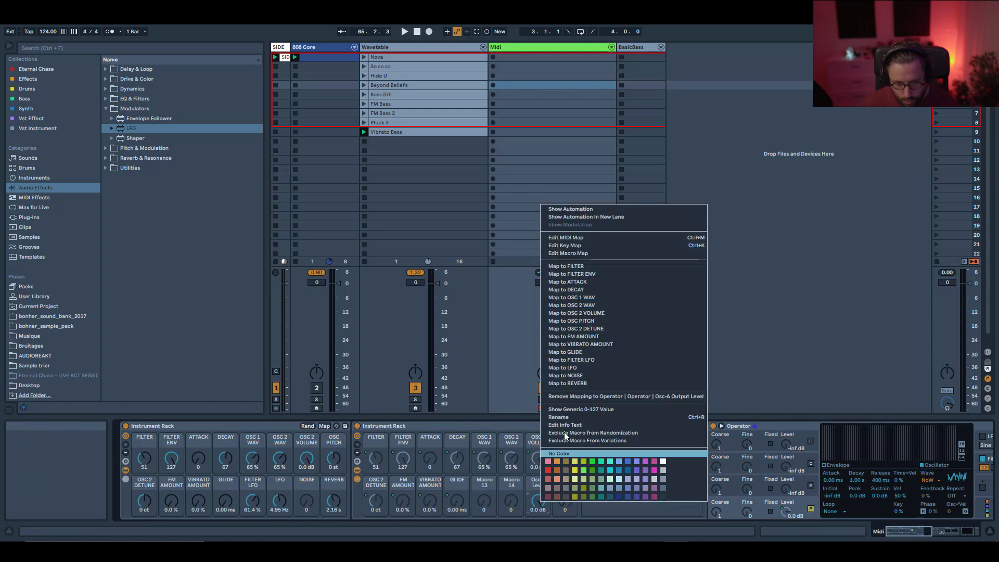
pyautogui.click(580, 377)
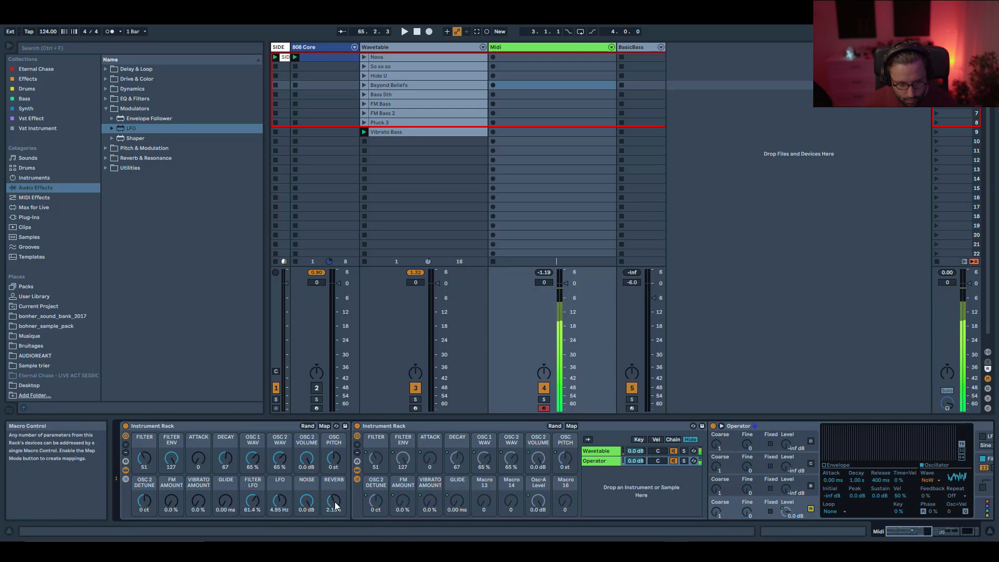
# Set the FILTER macro to 19, the DECAY macro to 95 and the NOISE macro to -27 dB.
pyautogui.moveTo(225, 461); pyautogui.dragTo(224, 453)
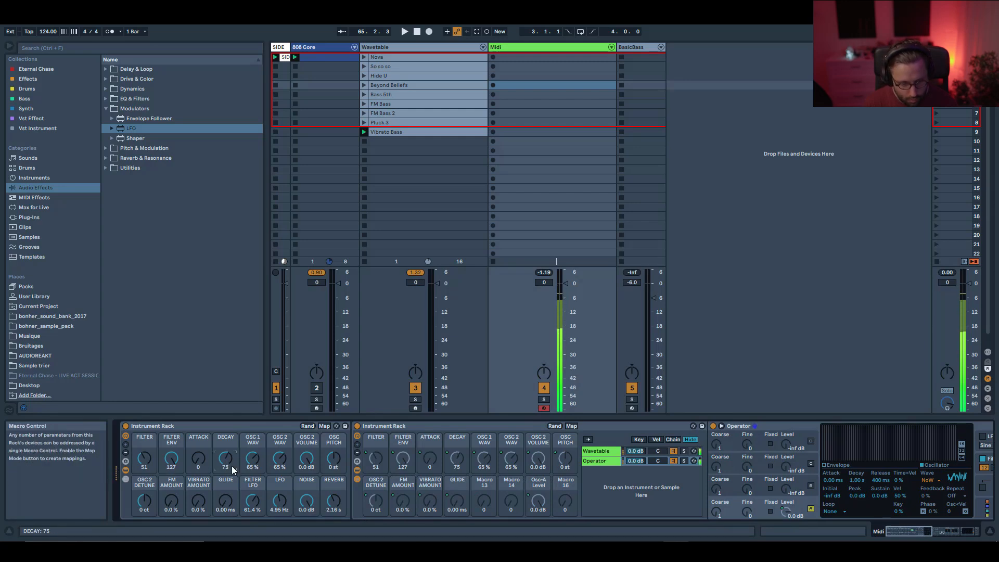
pyautogui.moveTo(307, 500); pyautogui.dragTo(307, 515)
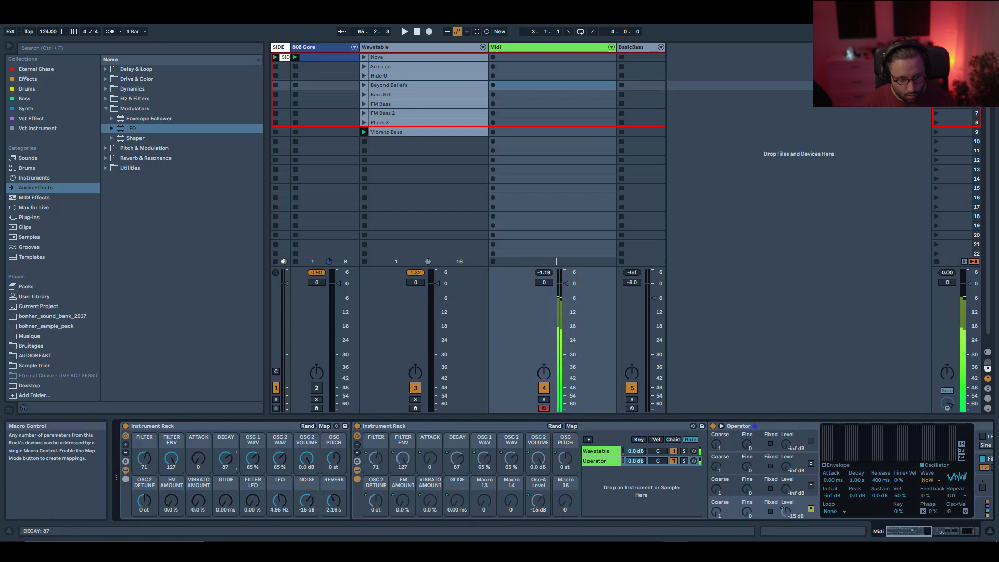
pyautogui.moveTo(146, 457); pyautogui.dragTo(146, 471)
pyautogui.moveTo(307, 500); pyautogui.dragTo(306, 503)
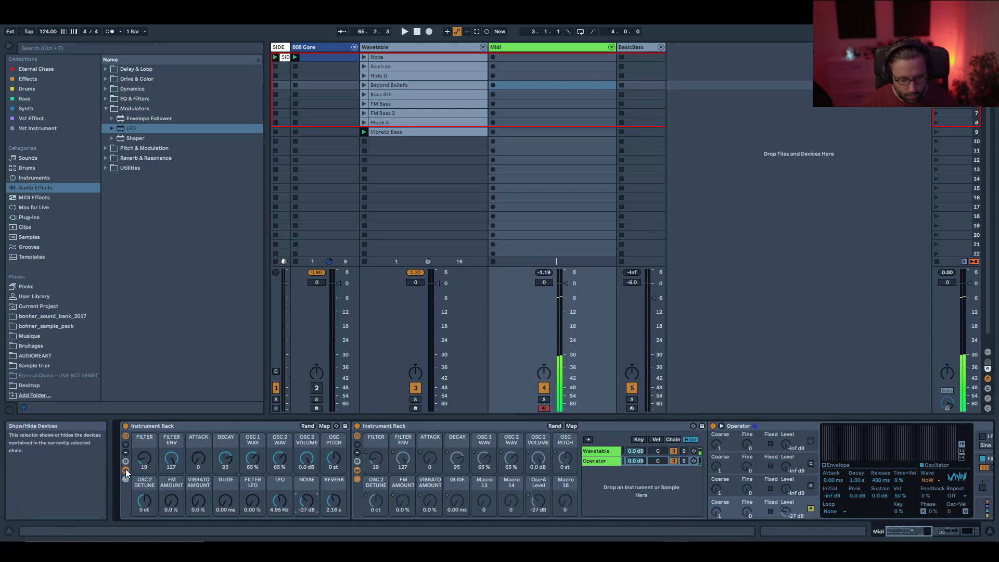
# Select and solo the original AYNIL lead track to examine its device chain.
pyautogui.click(358, 470)
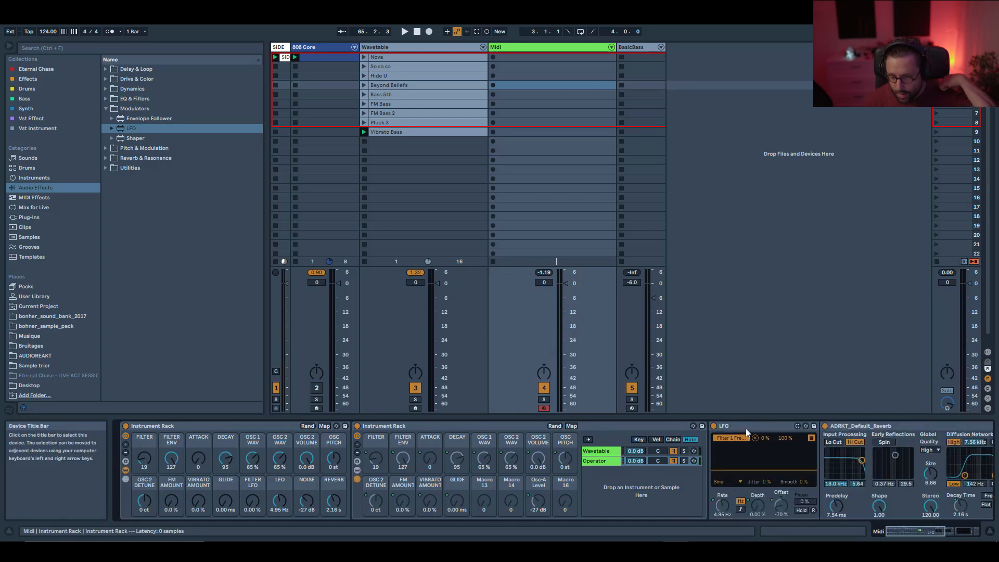
pyautogui.click(416, 46)
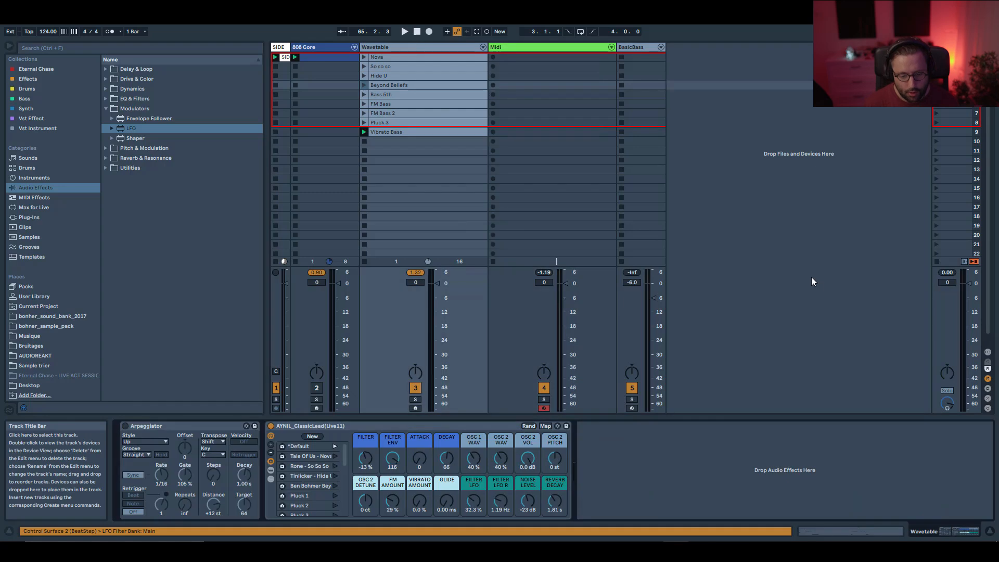
pyautogui.click(271, 470)
pyautogui.click(415, 399)
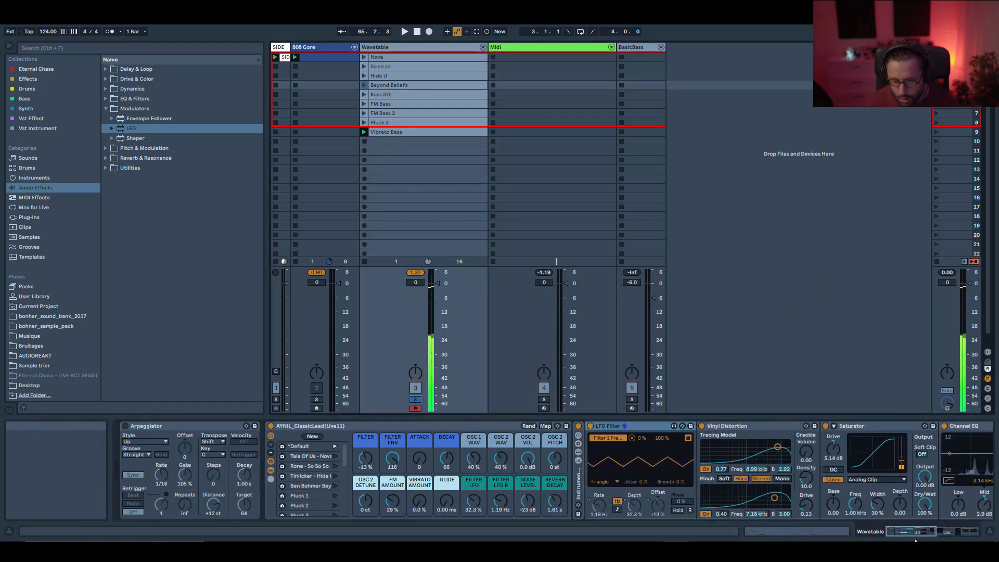
pyautogui.moveTo(904, 529); pyautogui.dragTo(919, 529)
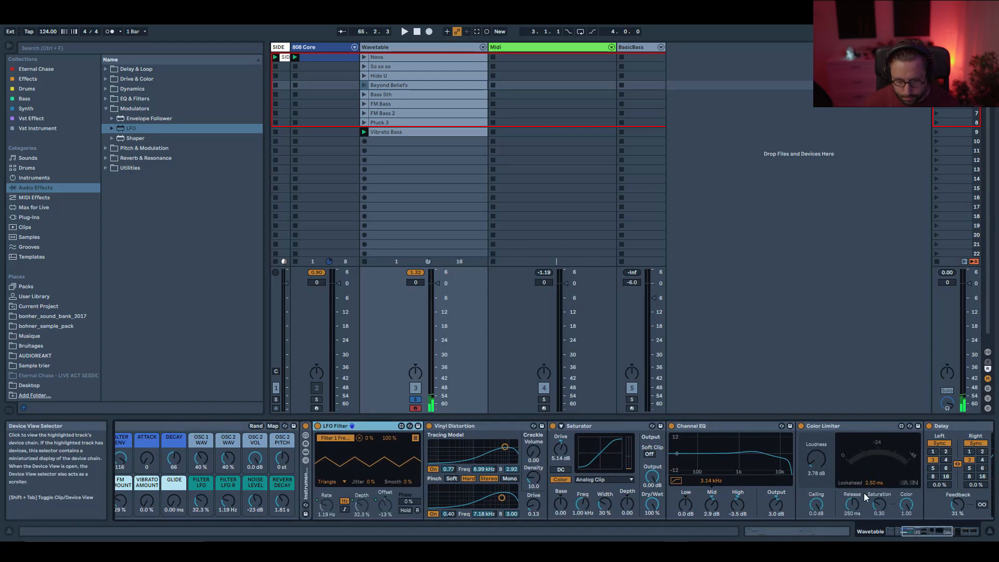
# Toggle the Delay, Color Limiter, Saturator and Vinyl Distortion devices on and off to compare their effect.
pyautogui.click(930, 426)
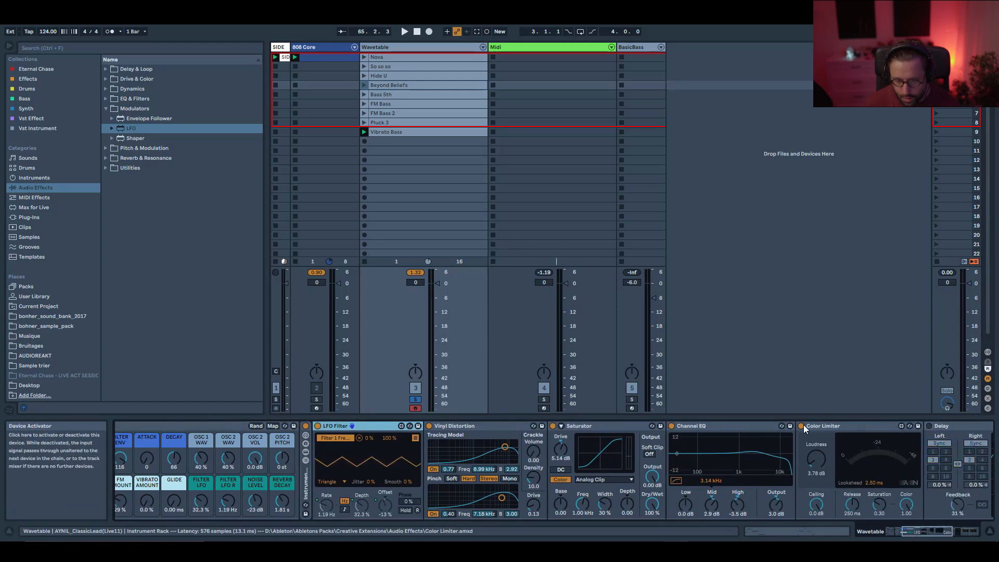
pyautogui.click(671, 426)
pyautogui.click(553, 427)
pyautogui.click(484, 426)
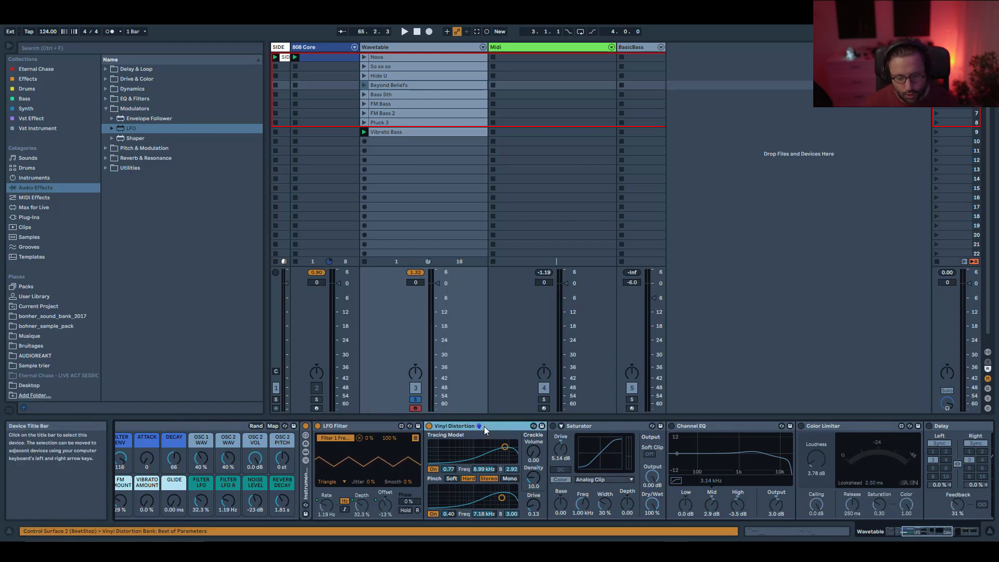
pyautogui.click(429, 426)
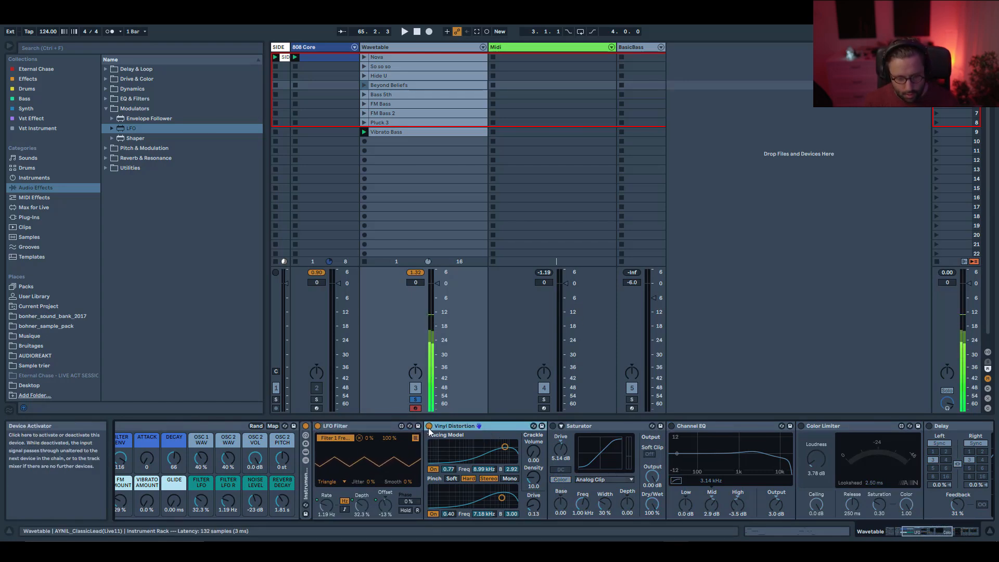
pyautogui.click(428, 426)
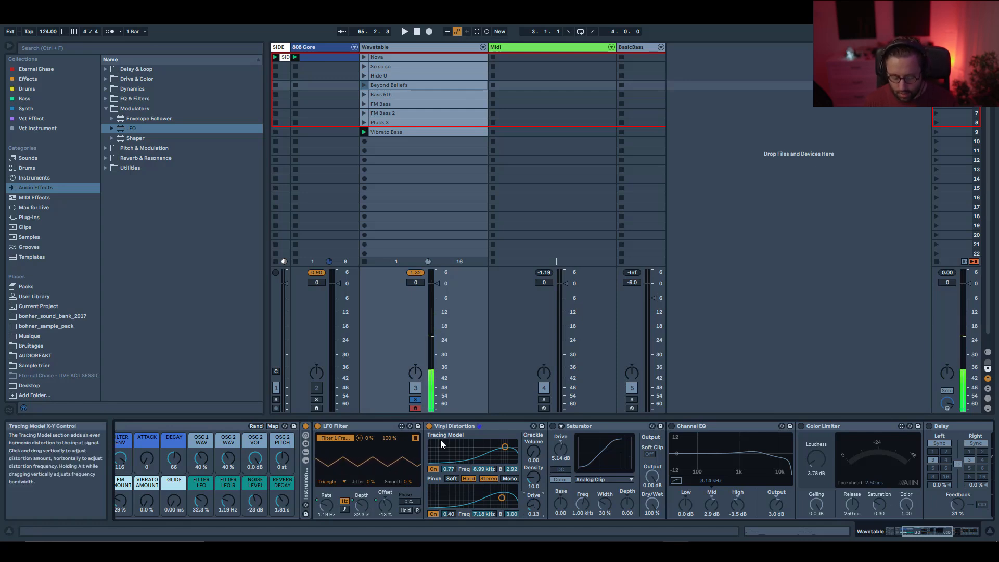
# Launch the Tale Of Us - Nova macro variation and audition the Vinyl Distortion, Saturator and Channel EQ by toggling them.
pyautogui.click(890, 532)
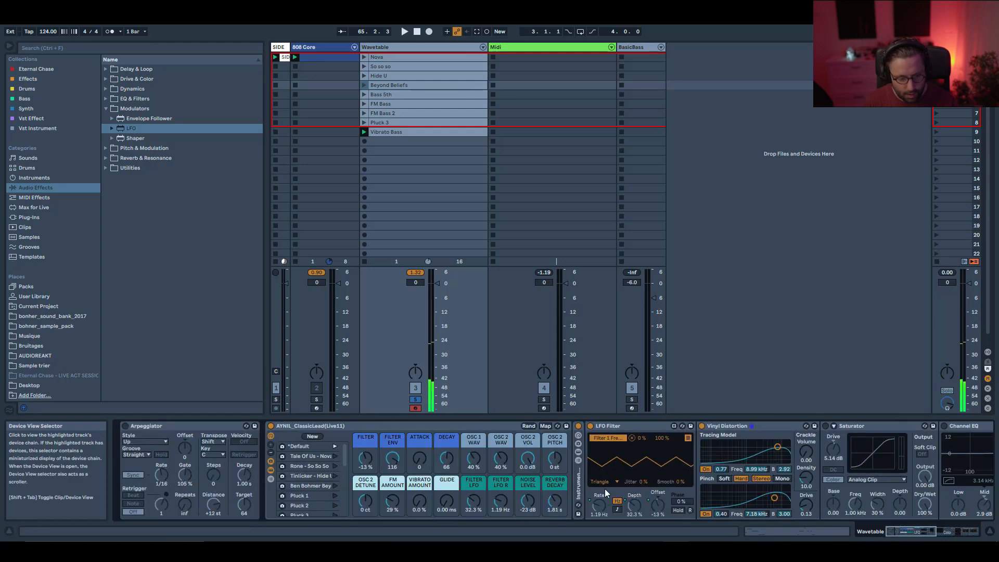
pyautogui.click(335, 456)
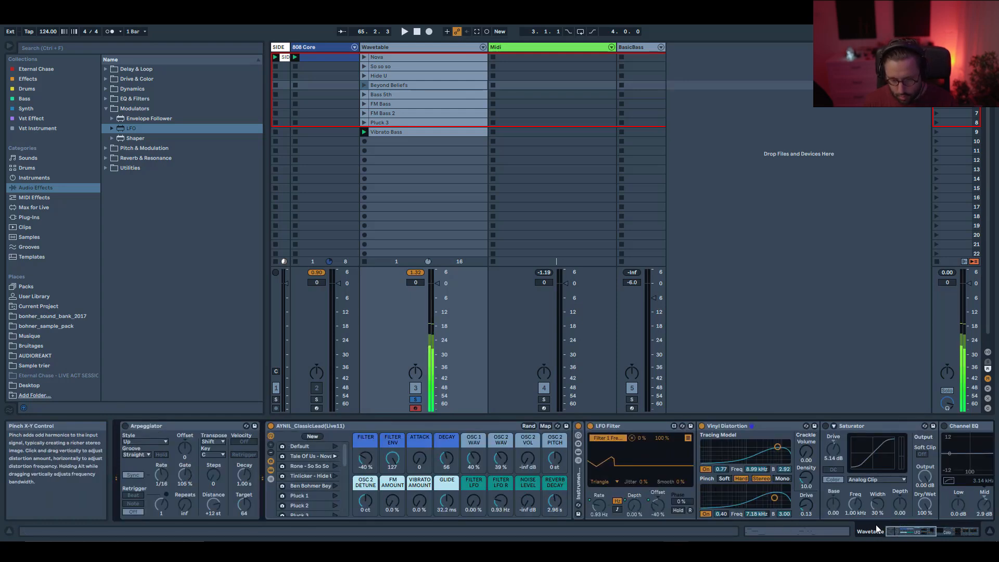
pyautogui.click(701, 427)
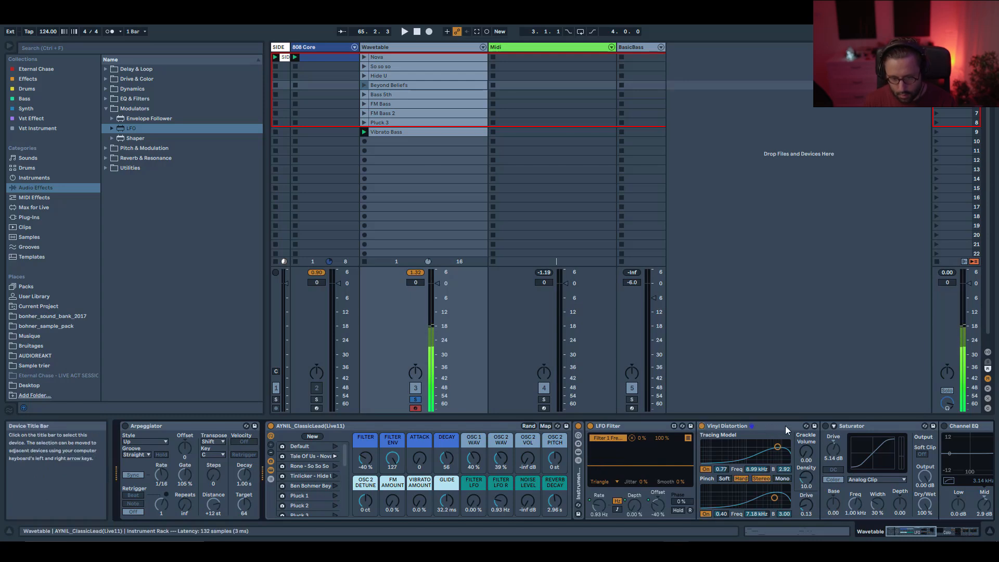
pyautogui.click(826, 426)
pyautogui.moveTo(908, 533); pyautogui.dragTo(921, 534)
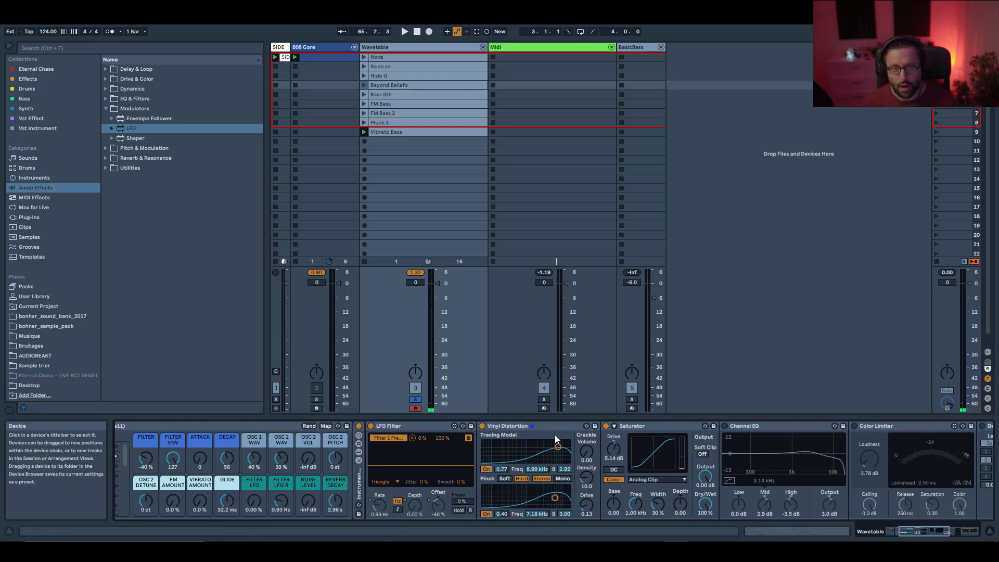
pyautogui.click(724, 427)
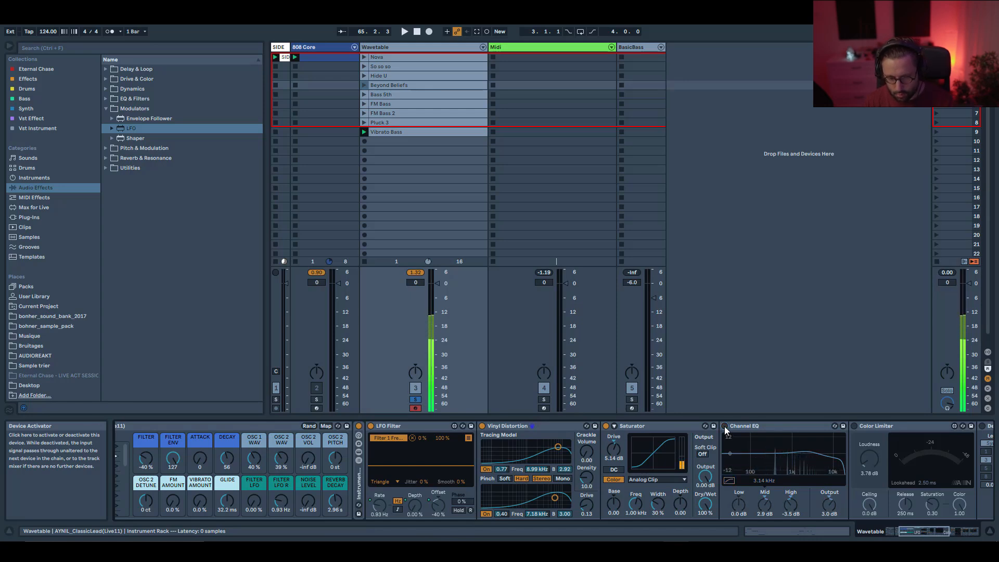
pyautogui.click(725, 426)
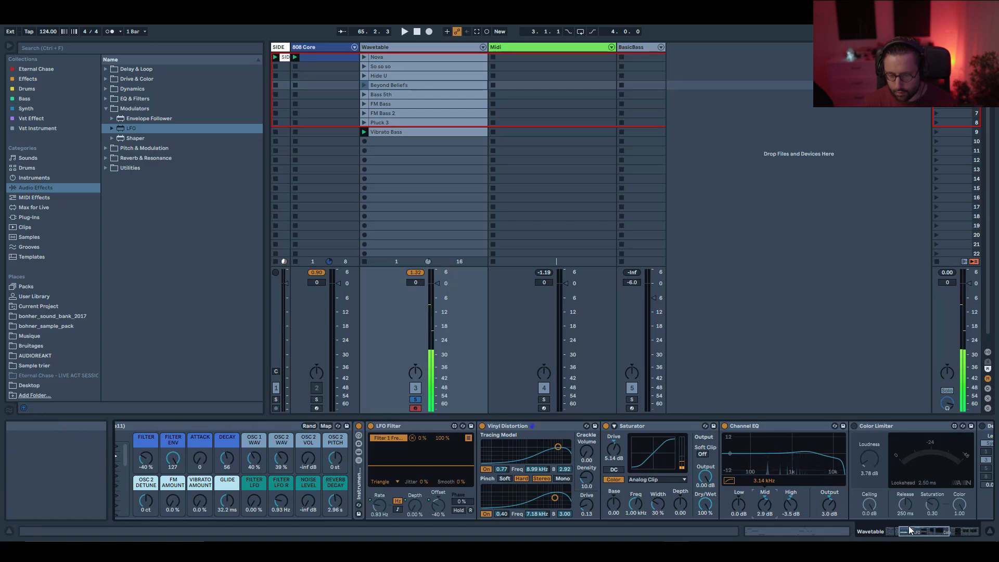
pyautogui.moveTo(909, 530); pyautogui.dragTo(925, 536)
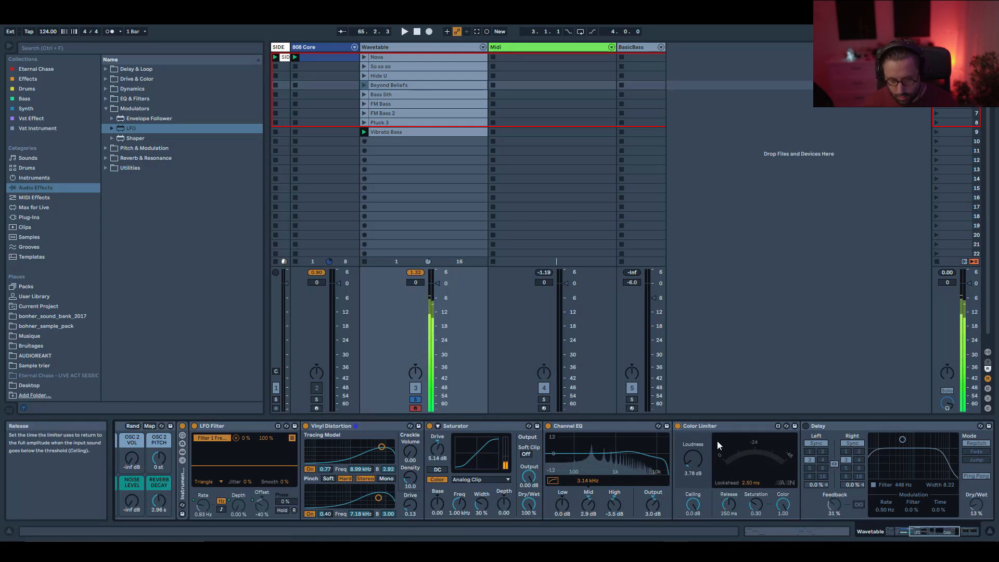
# Toggle the Color Limiter and Delay devices off and on to compare their effect on the sound.
pyautogui.click(677, 426)
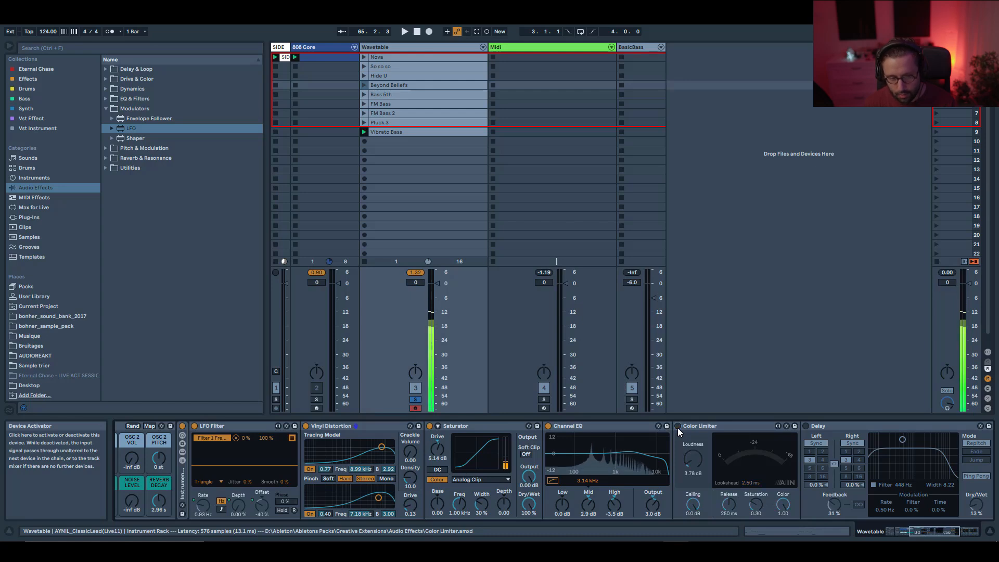
pyautogui.click(678, 427)
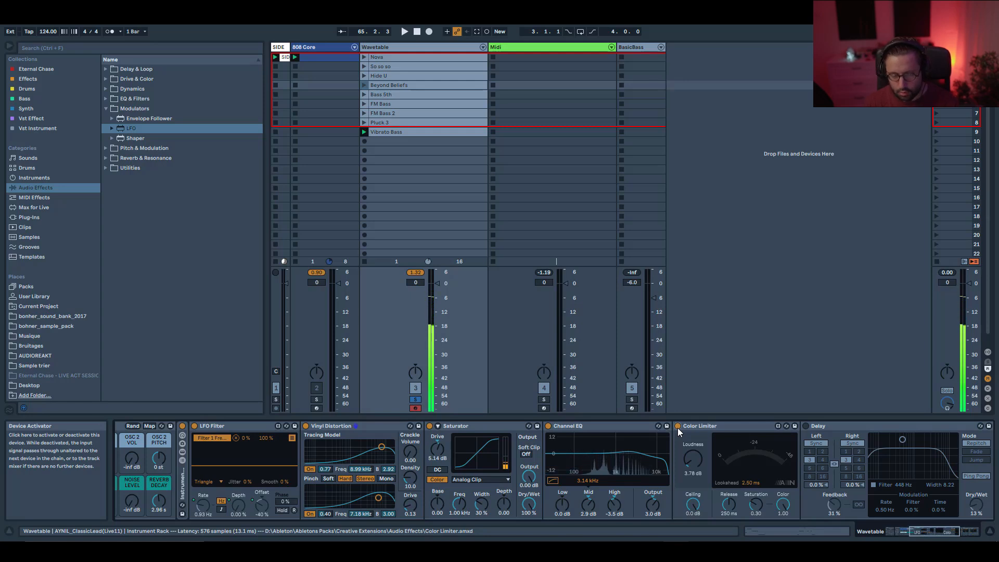
pyautogui.moveTo(928, 533); pyautogui.dragTo(941, 538)
pyautogui.click(602, 426)
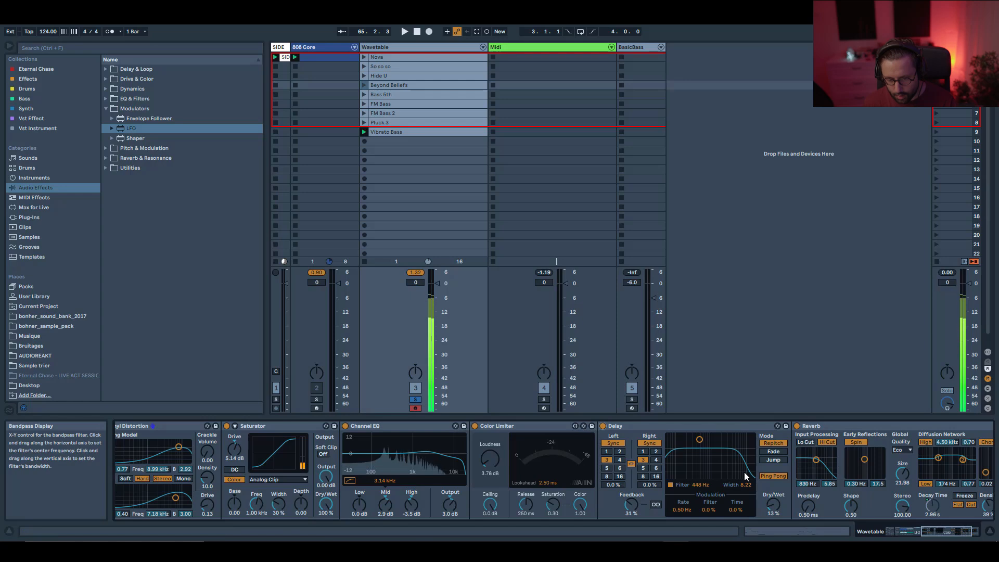
pyautogui.moveTo(931, 532); pyautogui.dragTo(865, 531)
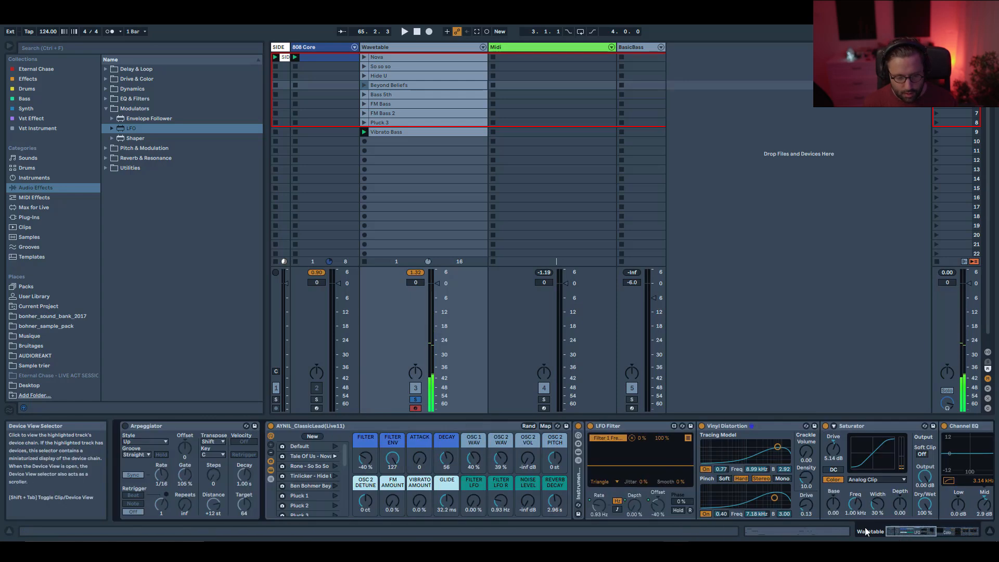
# Examine the Wavetable's MIDI modulation matrix inside the original AYNIL lead rack.
pyautogui.click(271, 471)
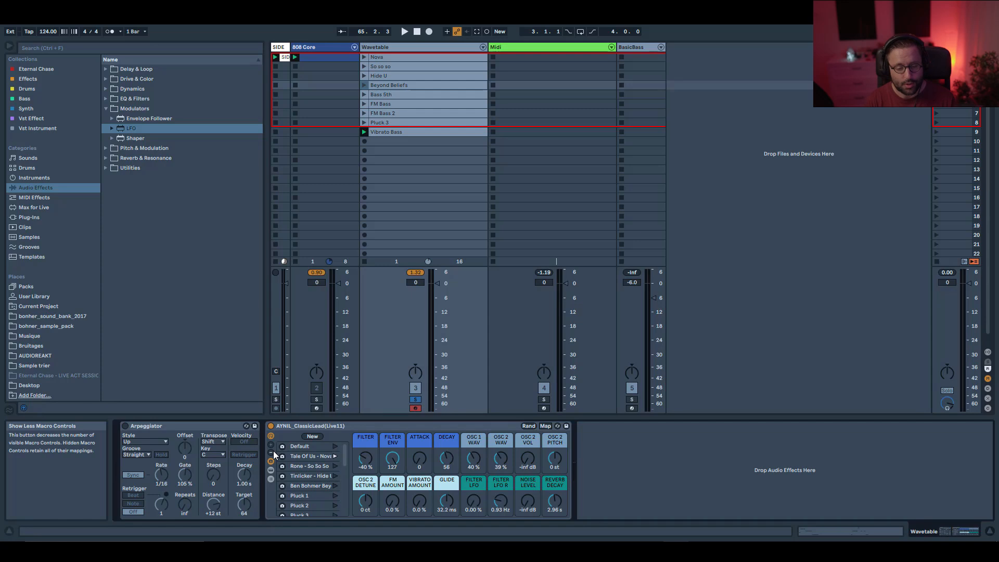
pyautogui.click(271, 470)
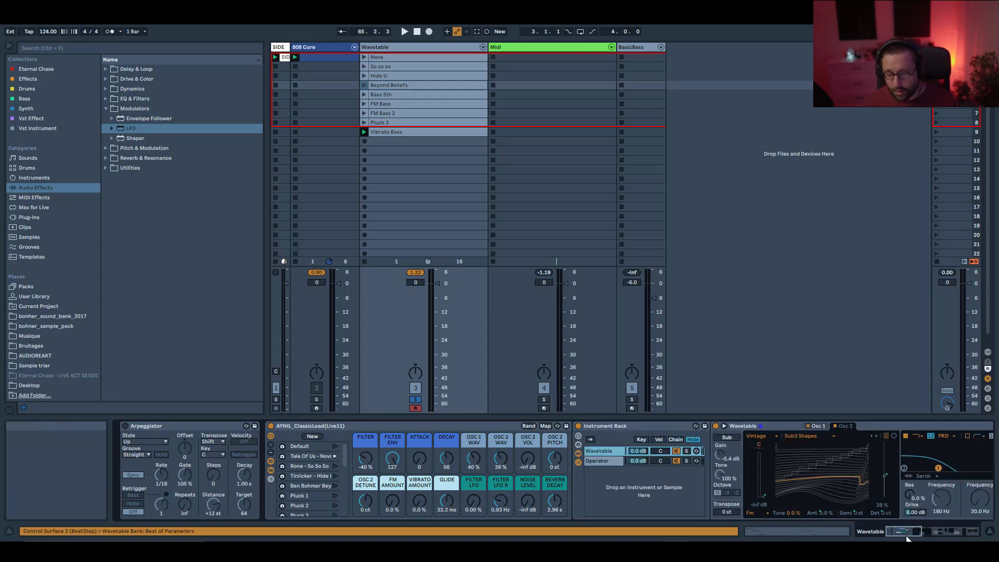
pyautogui.moveTo(907, 537); pyautogui.dragTo(926, 537)
pyautogui.click(654, 426)
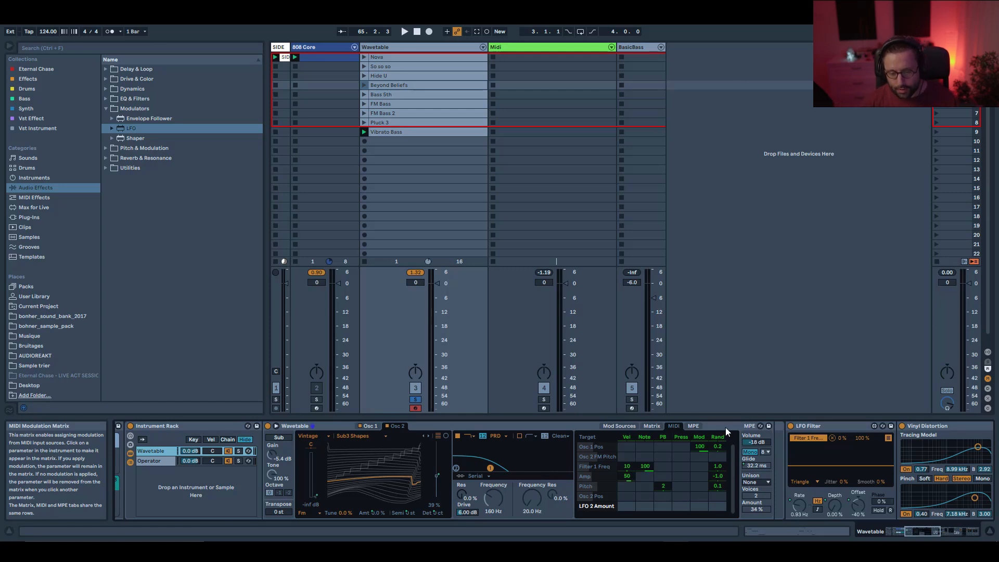
pyautogui.click(720, 468)
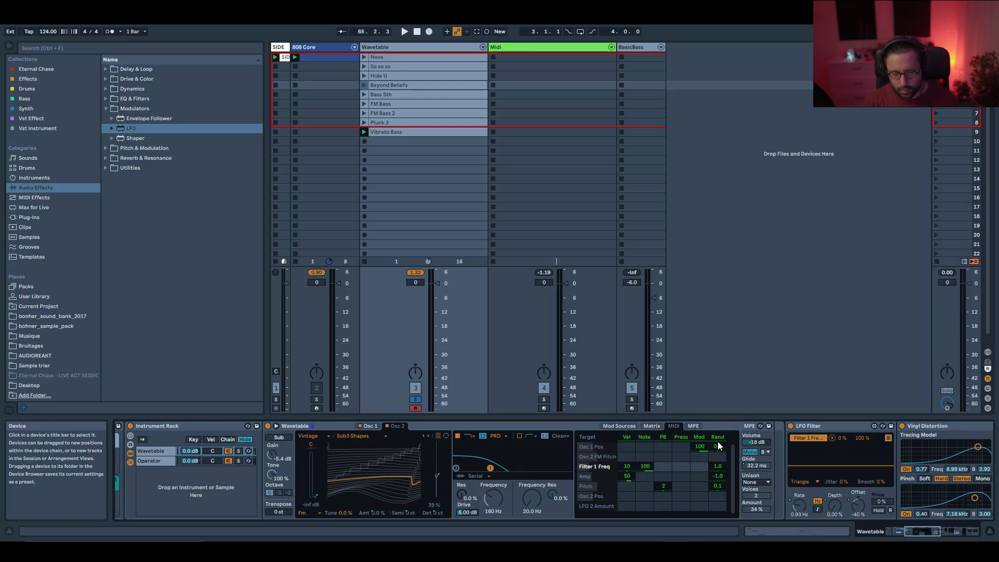
# Try Classic unison with a 68% amount, then set the unison mode back to None.
pyautogui.click(759, 483)
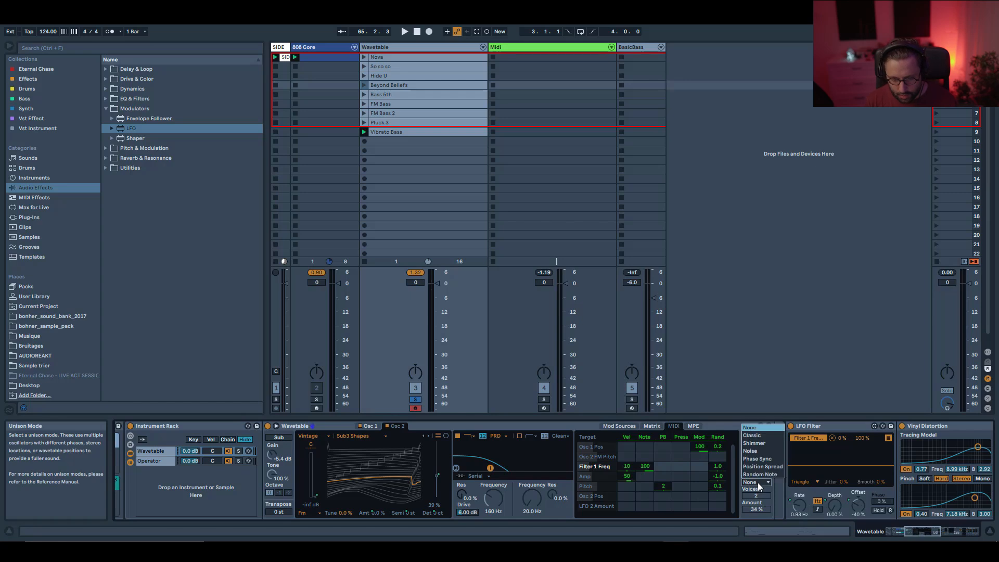
pyautogui.click(758, 441)
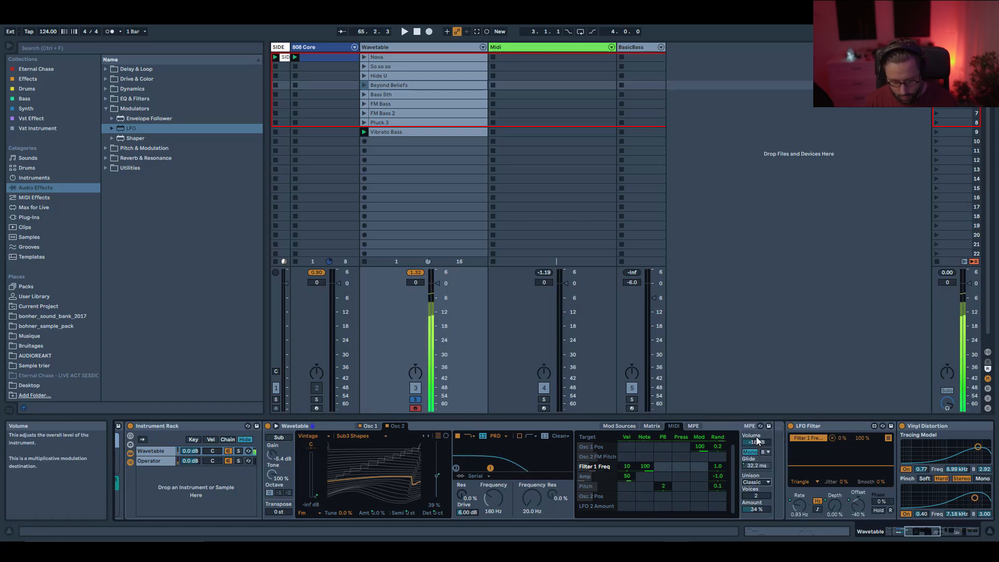
pyautogui.moveTo(752, 514); pyautogui.dragTo(752, 495)
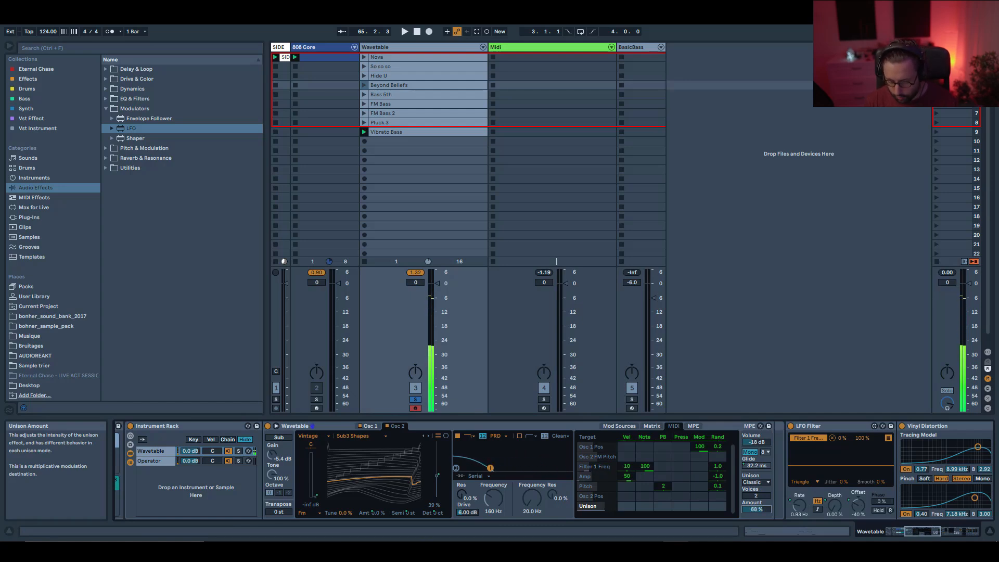
pyautogui.click(757, 482)
pyautogui.click(759, 430)
# Route LFO 1 to Amp with an amount of 50 in the Wavetable modulation matrix.
pyautogui.click(652, 425)
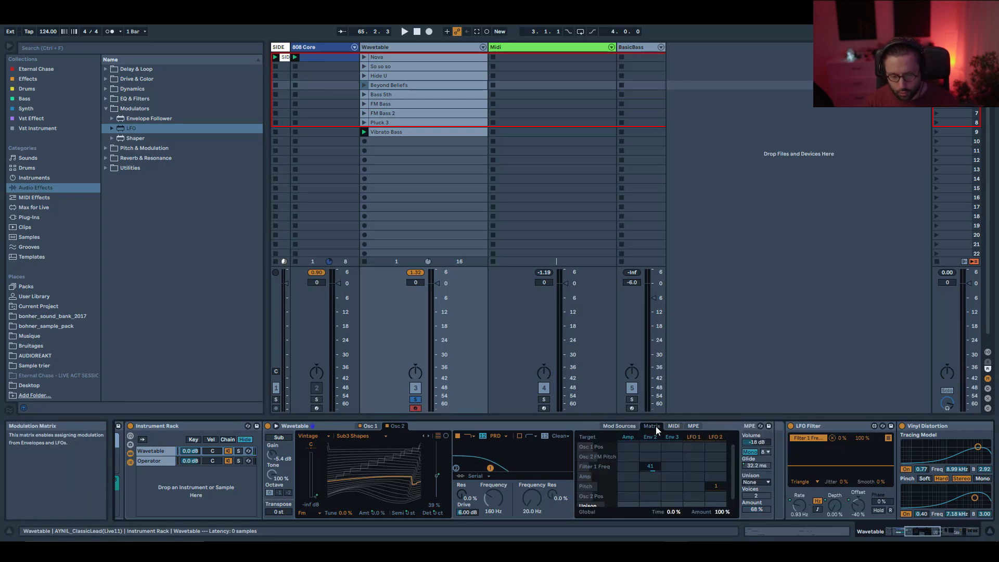
pyautogui.click(695, 476)
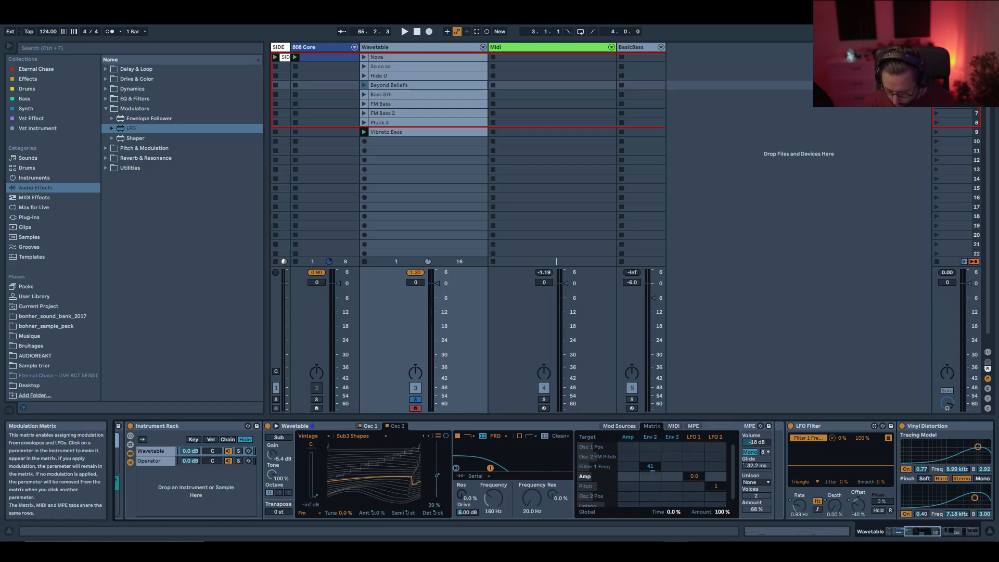
pyautogui.write('50')
pyautogui.click(694, 477)
pyautogui.write('50')
pyautogui.press('Return')
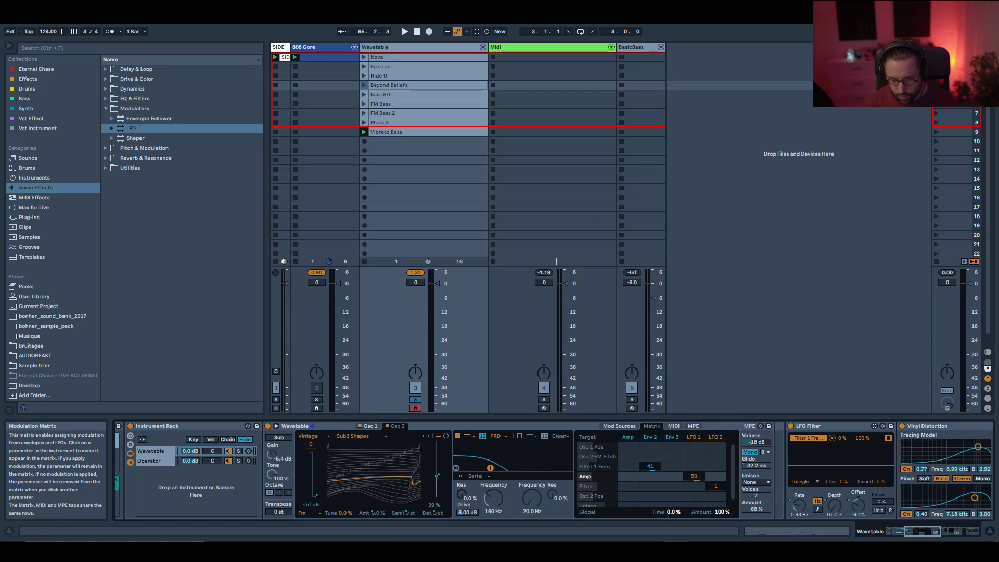
# Set LFO 1's rate to 30 Hz with 100% amount and pick a new waveform shape.
pyautogui.click(695, 439)
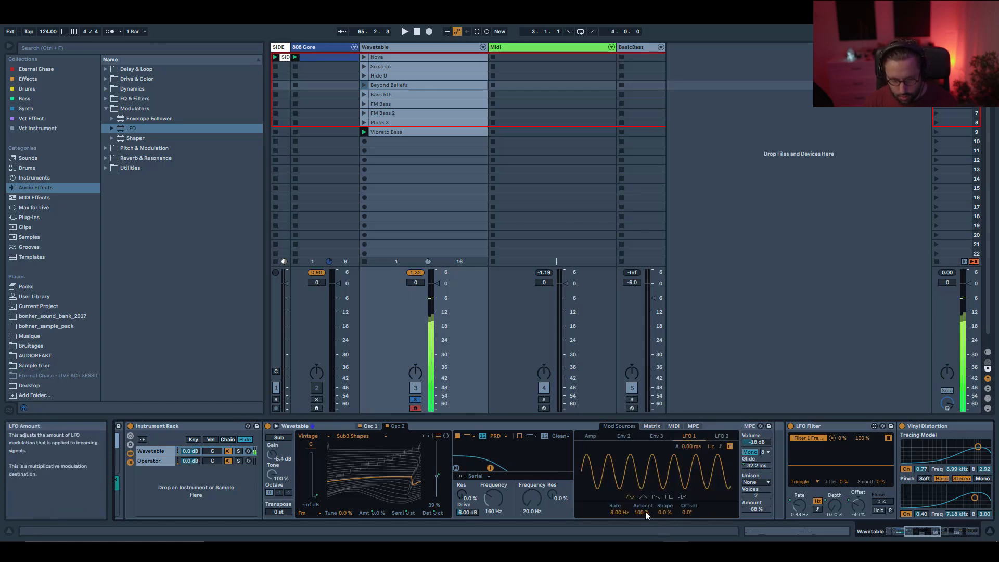
pyautogui.moveTo(616, 515); pyautogui.dragTo(617, 476)
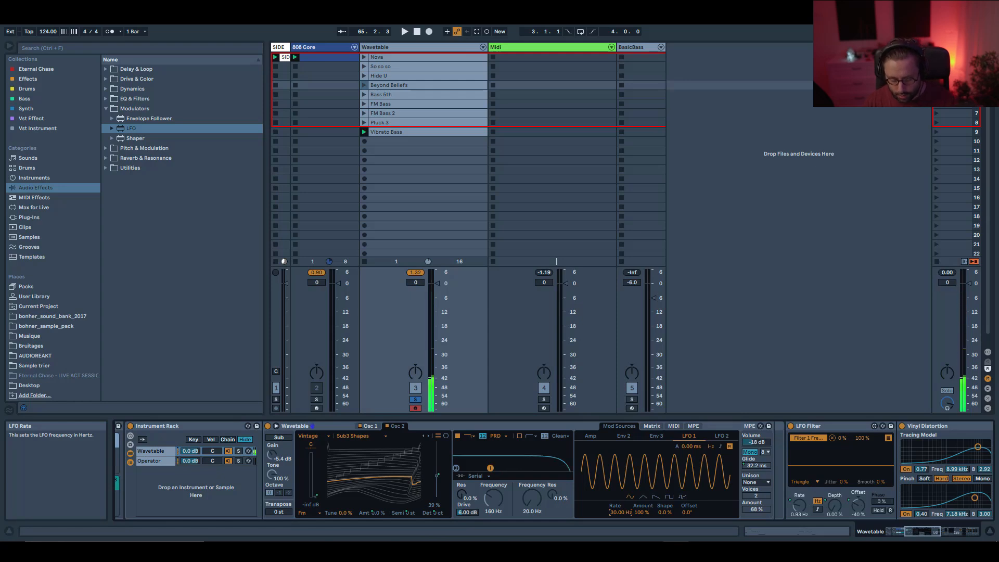
pyautogui.moveTo(638, 510); pyautogui.dragTo(641, 460)
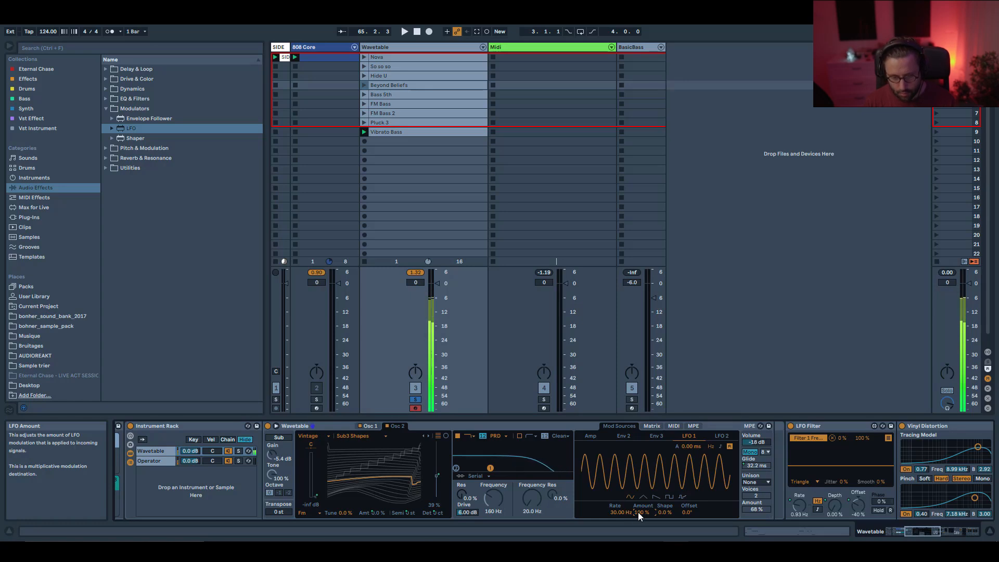
pyautogui.moveTo(640, 513); pyautogui.dragTo(641, 561)
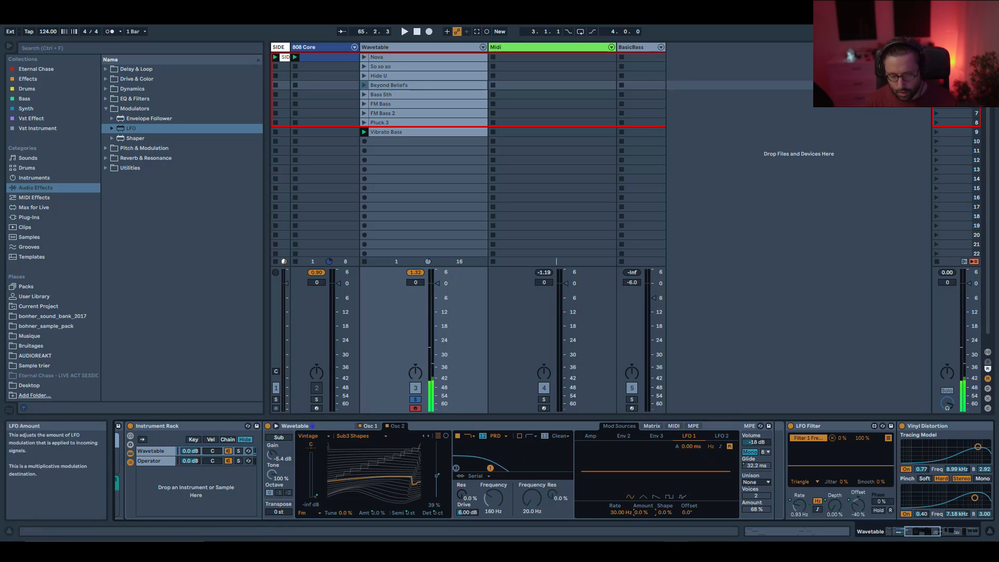
pyautogui.moveTo(640, 511); pyautogui.dragTo(640, 459)
pyautogui.click(645, 496)
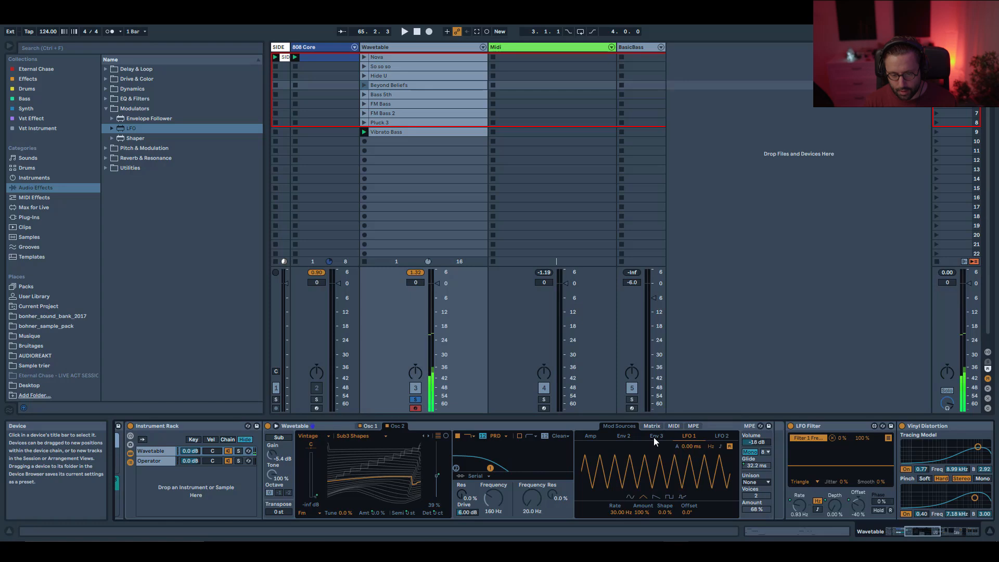
# Launch the Default macro variation and set the FILTER macro to -23%.
pyautogui.click(751, 453)
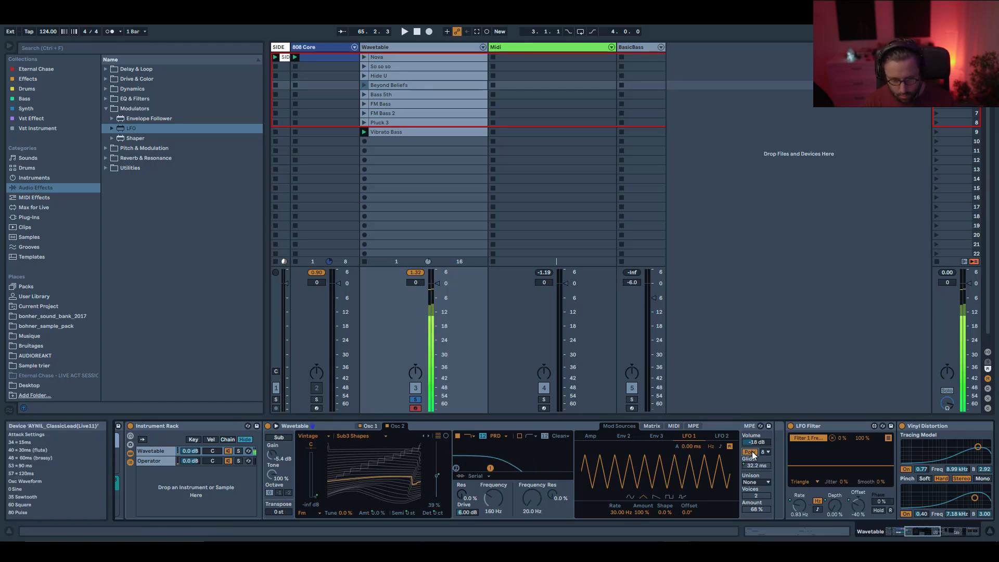
pyautogui.click(918, 532)
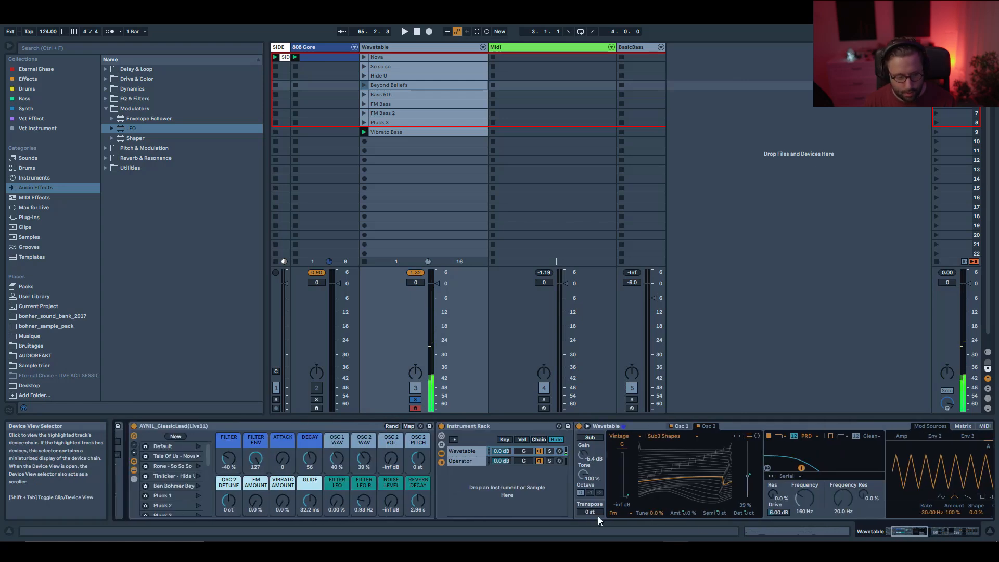
pyautogui.click(198, 447)
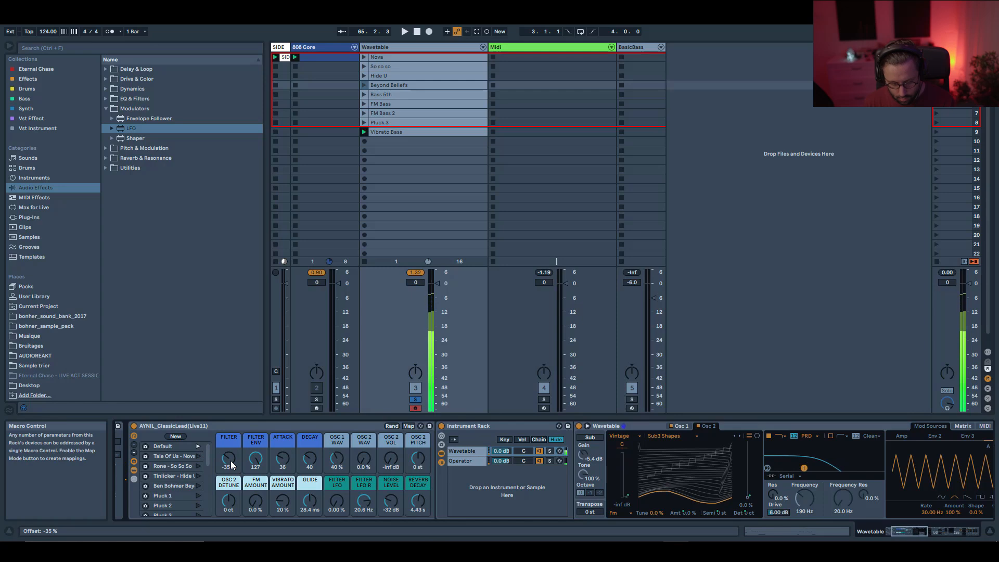
pyautogui.moveTo(231, 468)
pyautogui.mouseDown()
pyautogui.moveTo(230, 447)
pyautogui.moveTo(231, 480)
pyautogui.moveTo(231, 463)
pyautogui.mouseUp()
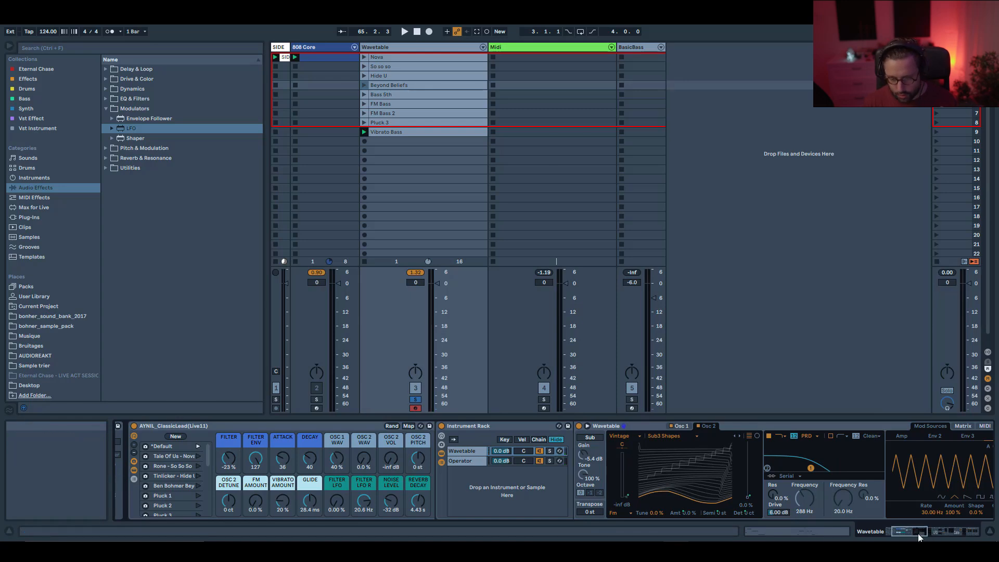
# Launch the Rone - So So So macro variation and set the GLIDE macro to 12 ms.
pyautogui.moveTo(919, 535); pyautogui.dragTo(911, 535)
pyautogui.click(335, 467)
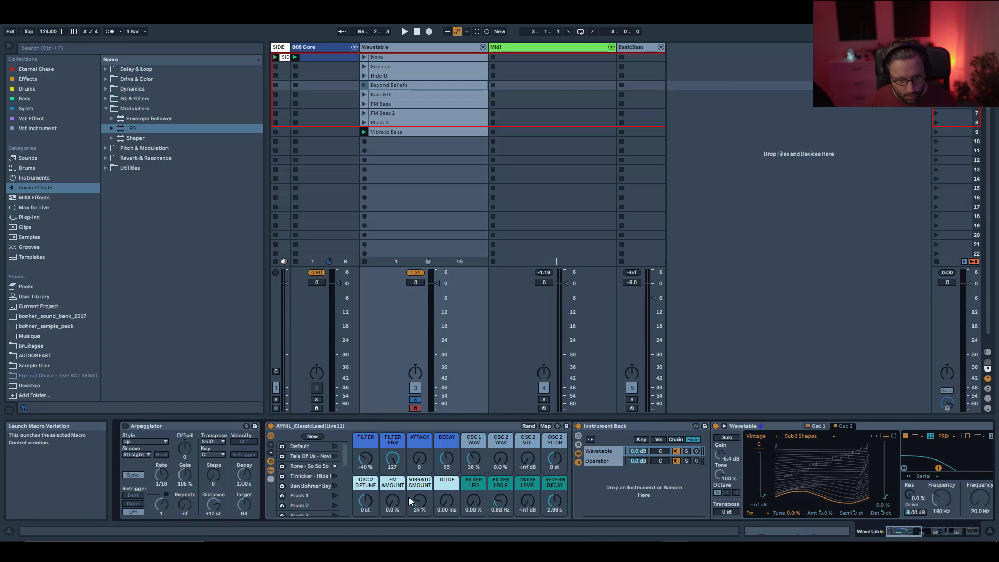
pyautogui.moveTo(446, 501); pyautogui.dragTo(447, 497)
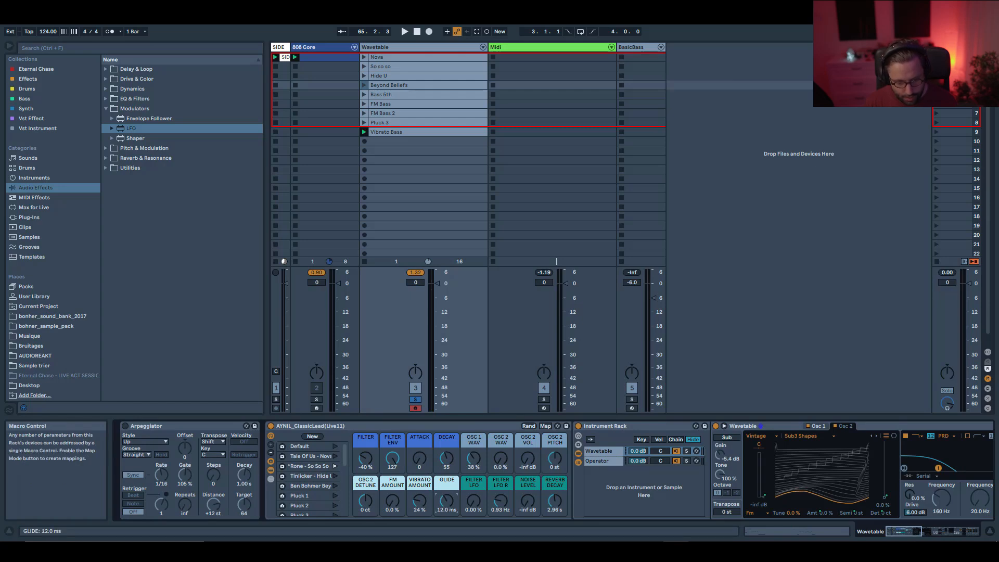
# Enable the Arpeggiator and set the FILTER macro to -9% and the ATTACK macro to 42.
pyautogui.click(125, 426)
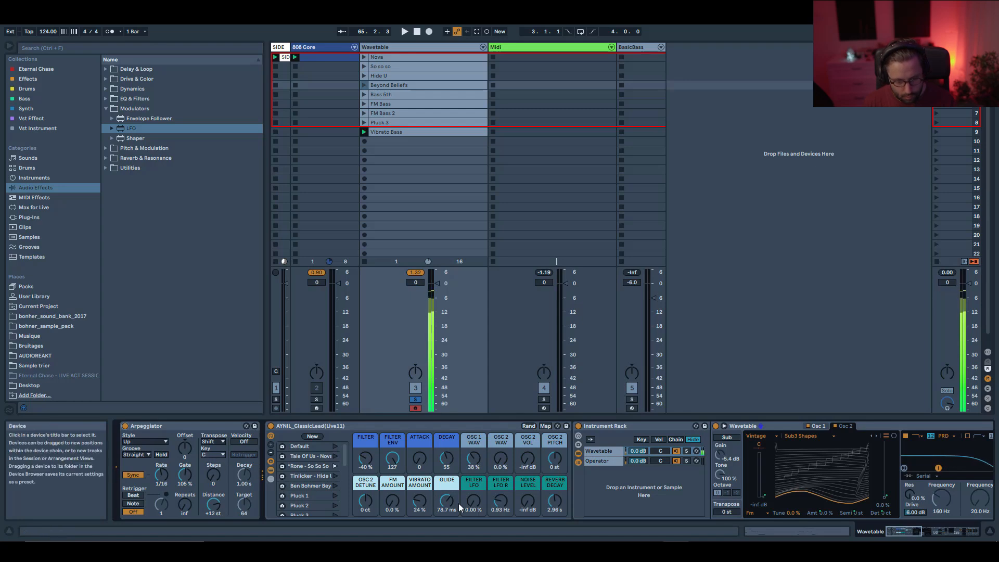
pyautogui.moveTo(358, 458); pyautogui.dragTo(358, 489)
pyautogui.moveTo(420, 458); pyautogui.dragTo(447, 450)
pyautogui.moveTo(366, 458); pyautogui.dragTo(365, 431)
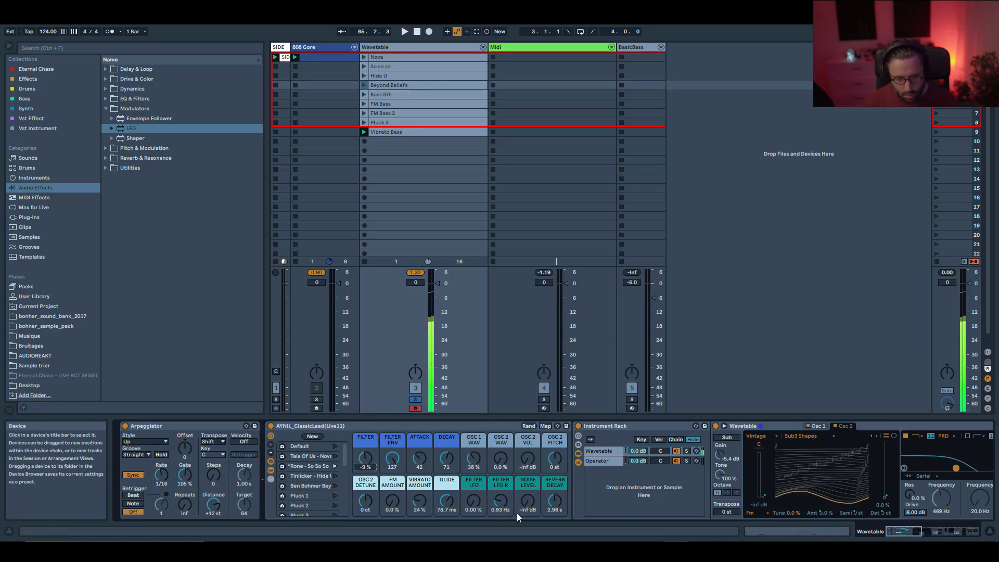
# Turn off the Delay and Reverb devices in the lead's effect chain.
pyautogui.moveTo(905, 531); pyautogui.dragTo(954, 531)
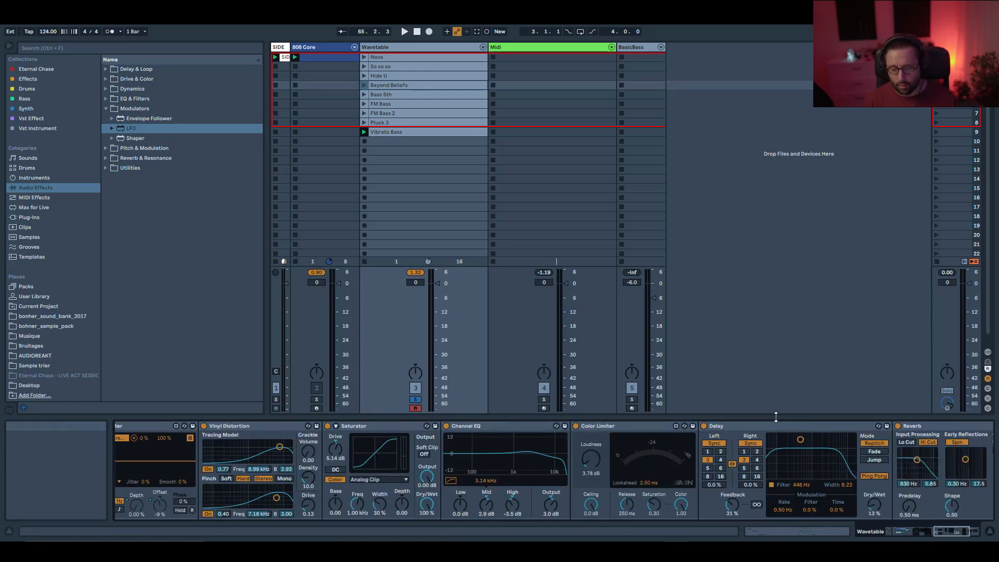
pyautogui.click(704, 427)
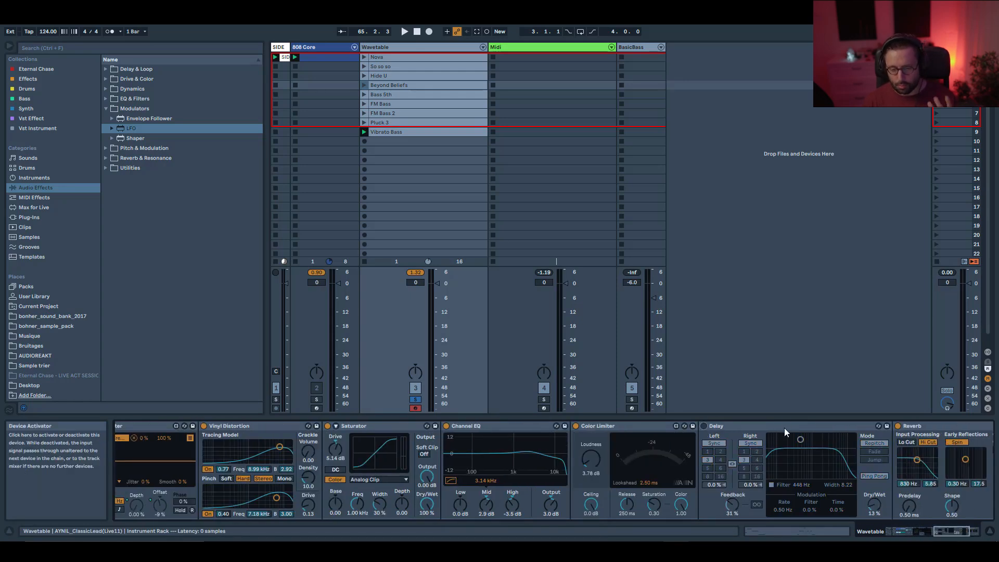
pyautogui.click(898, 426)
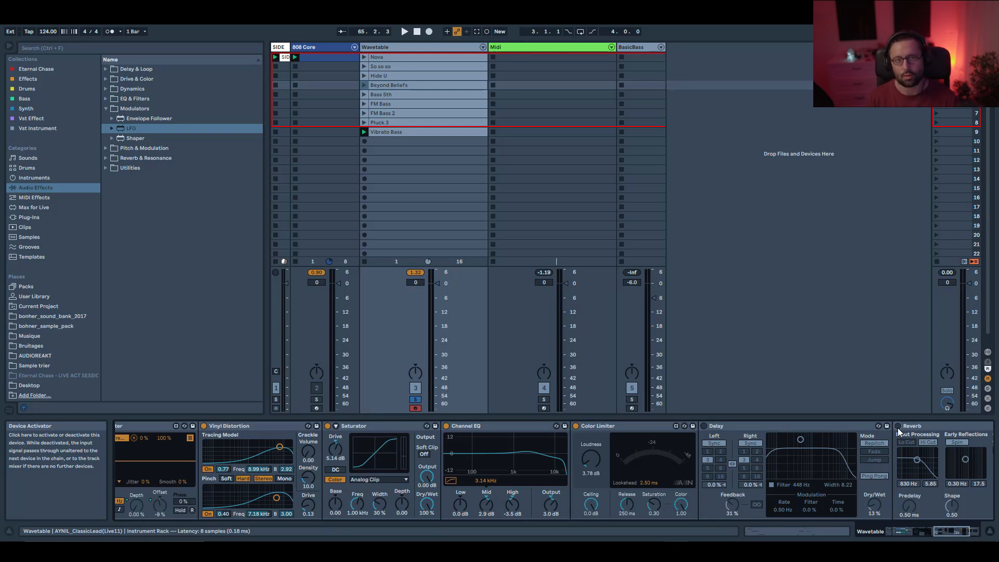
pyautogui.click(955, 533)
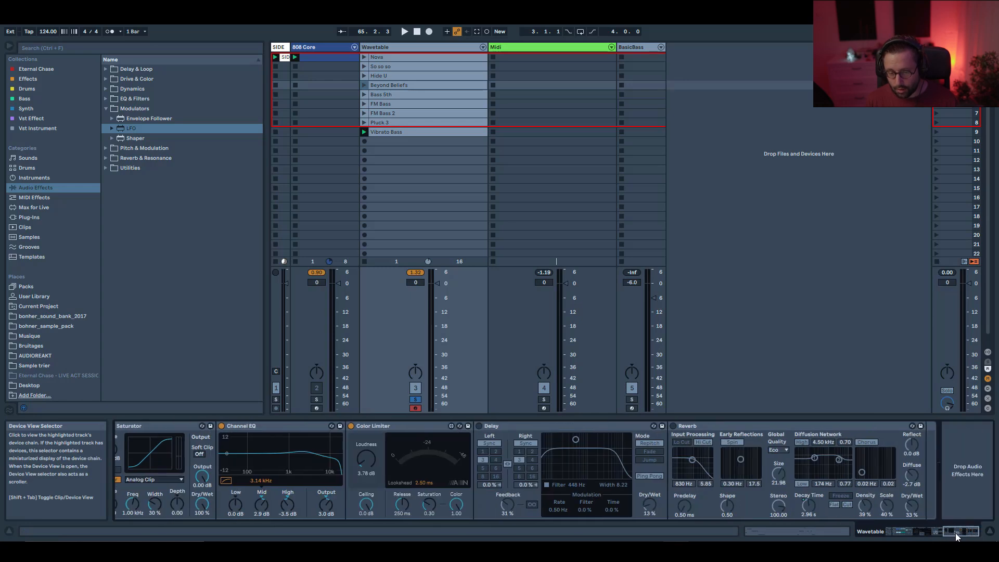
pyautogui.click(901, 532)
pyautogui.click(888, 531)
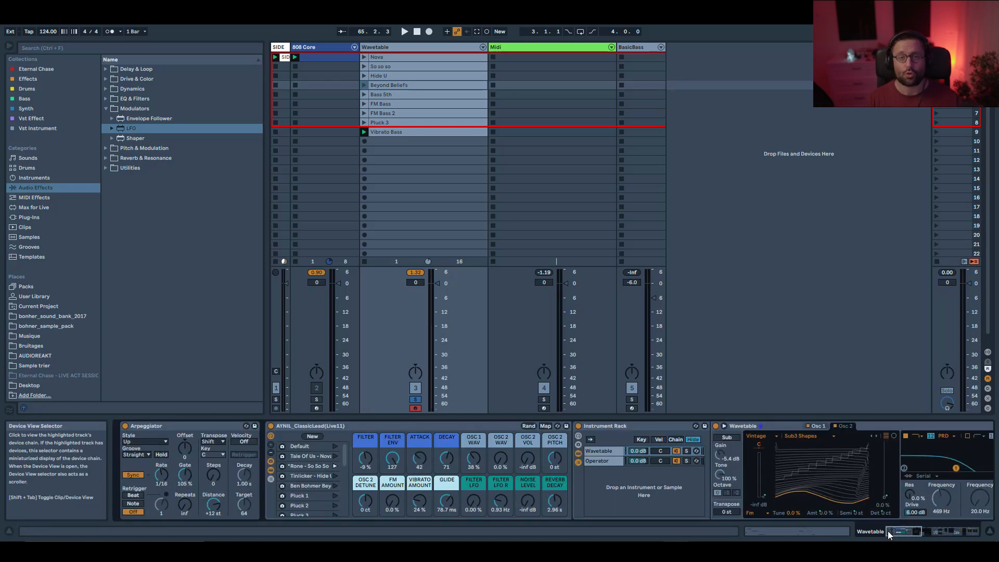